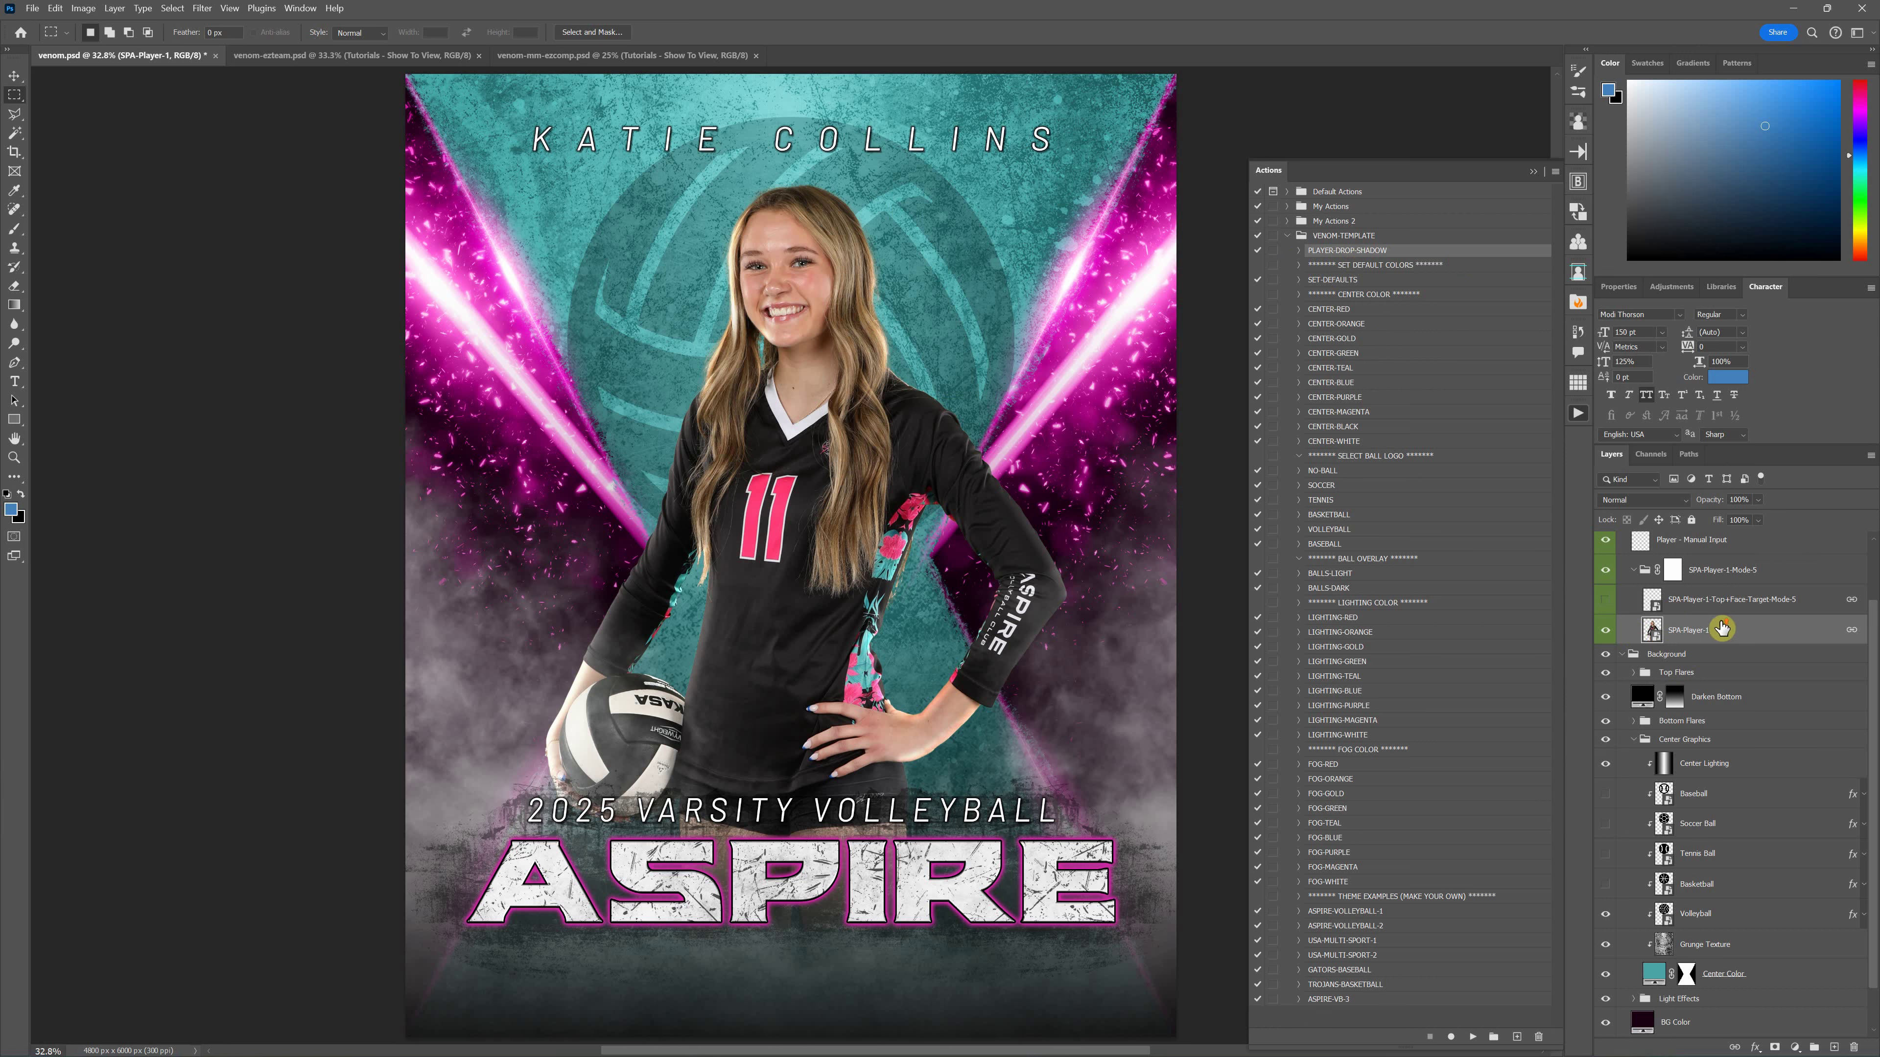
Run the PLAYER-DROP-SHADOW action on the SPA-Player-1 layer and expand the resulting shadow group
scroll(1721, 628, "up", 1)
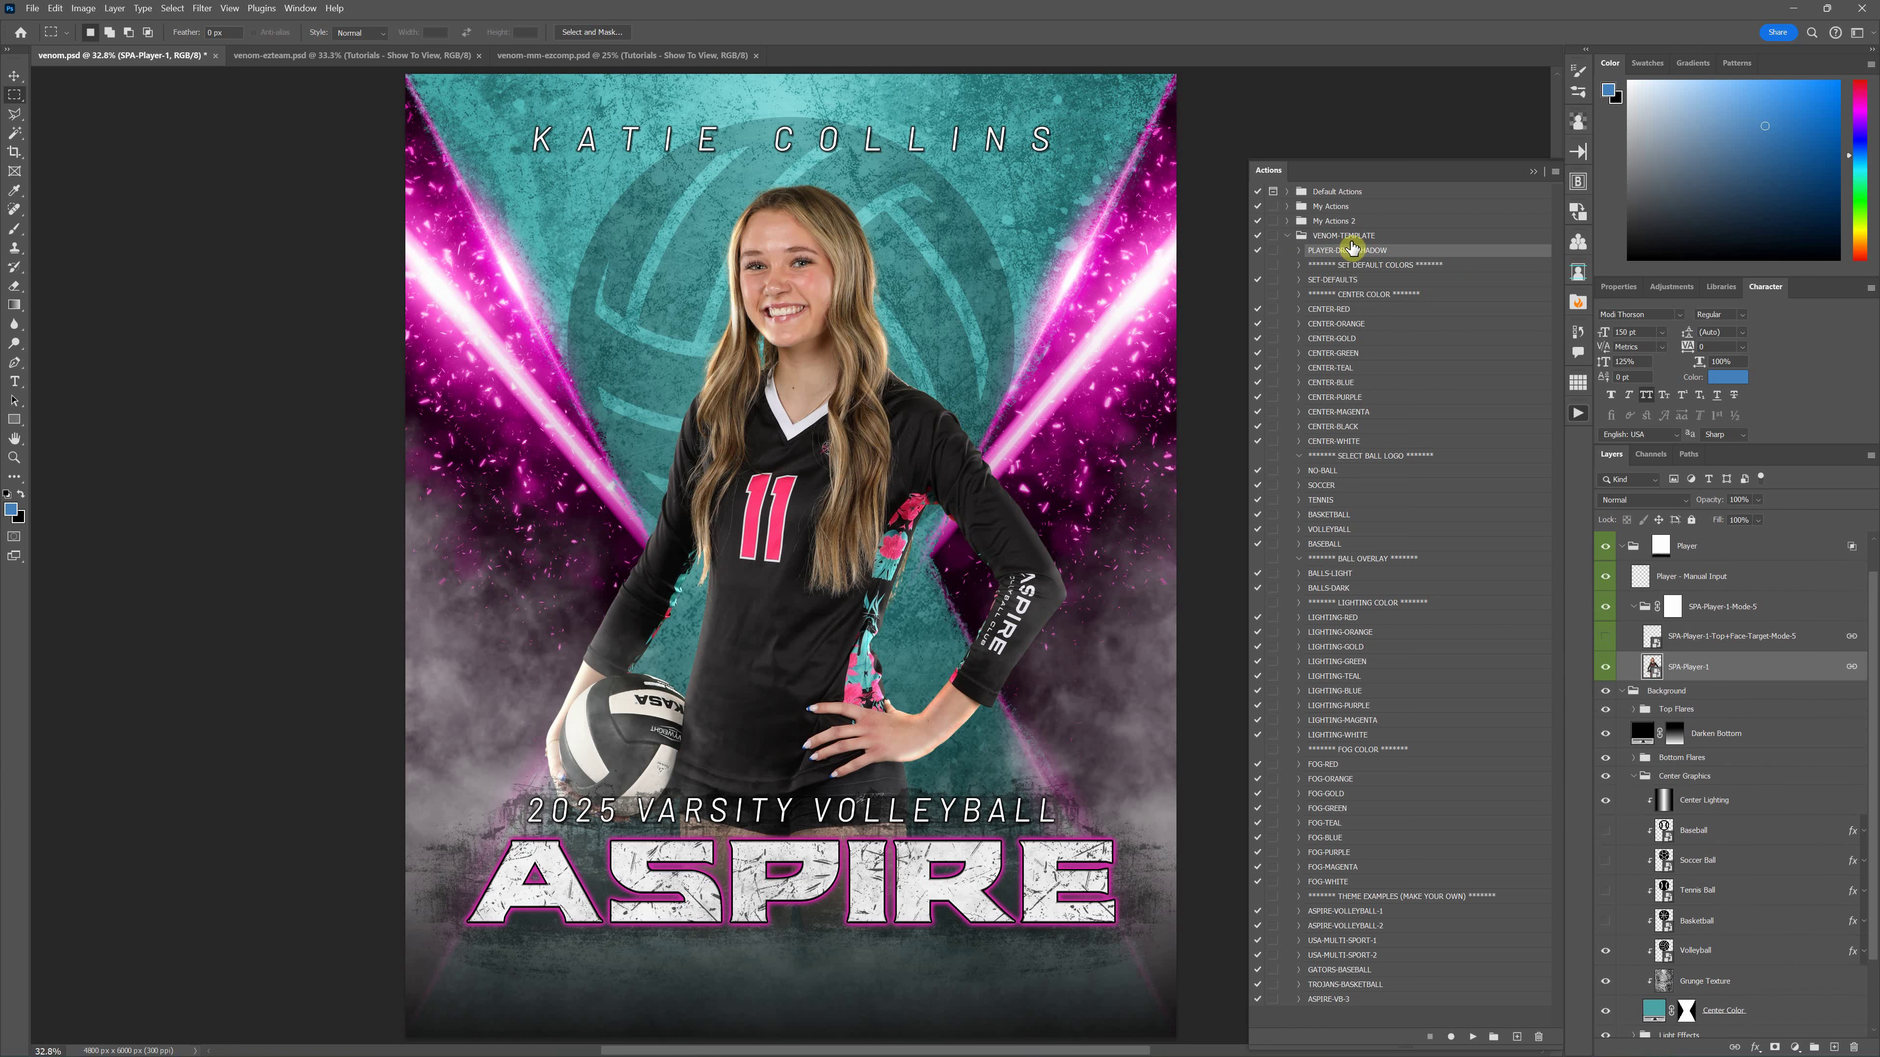
left_click(1473, 1043)
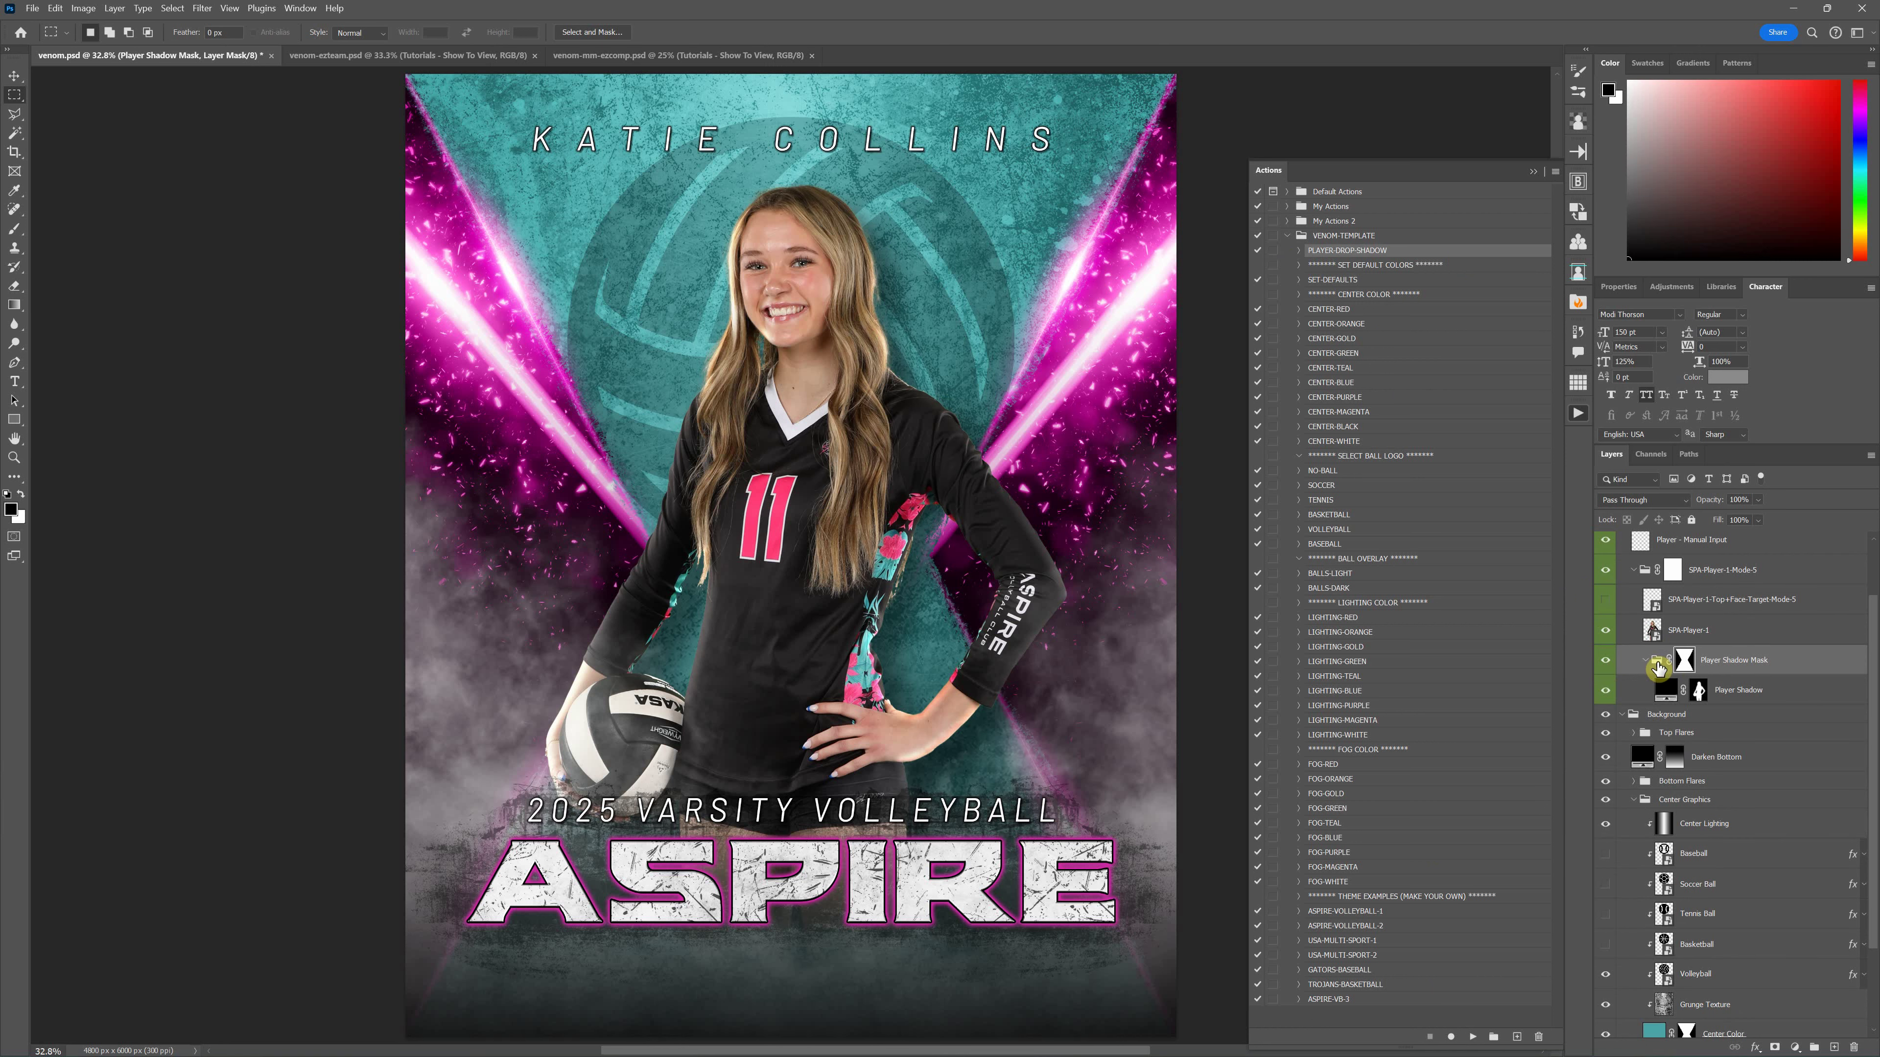
left_click(1644, 660)
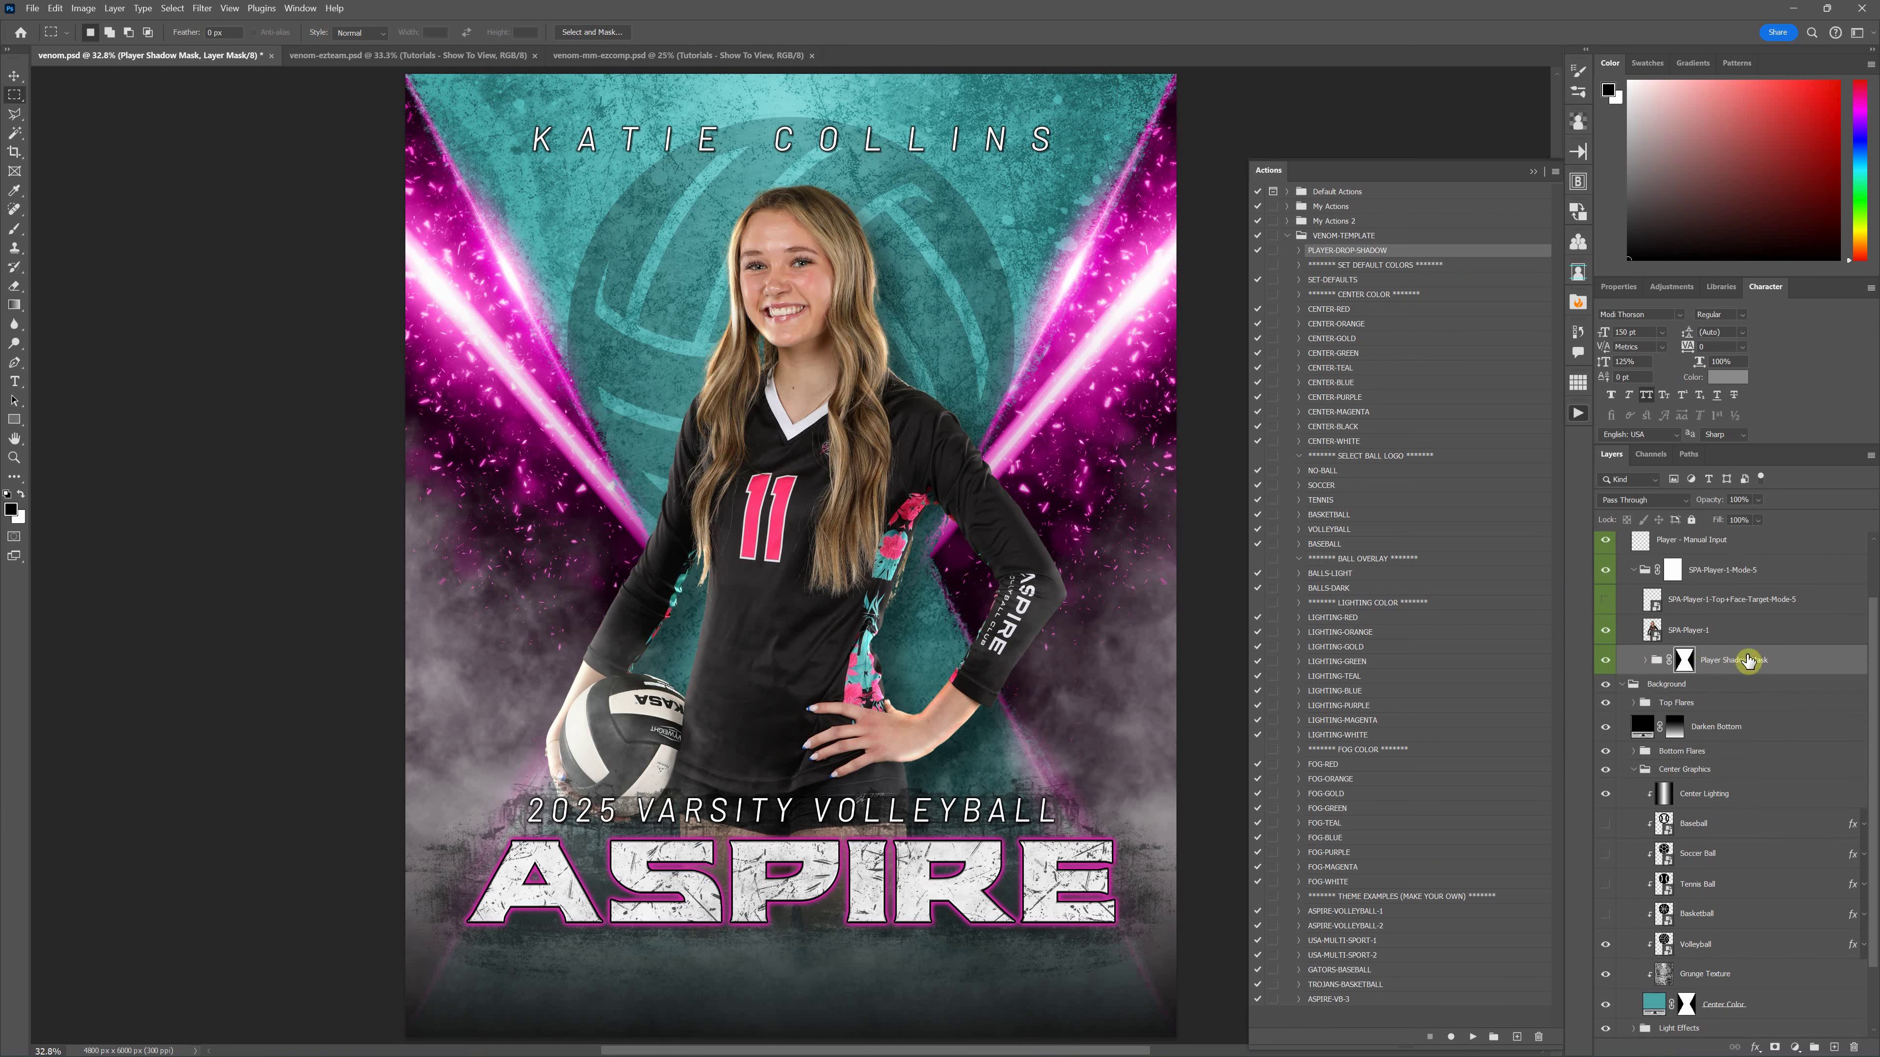
left_click(1644, 660)
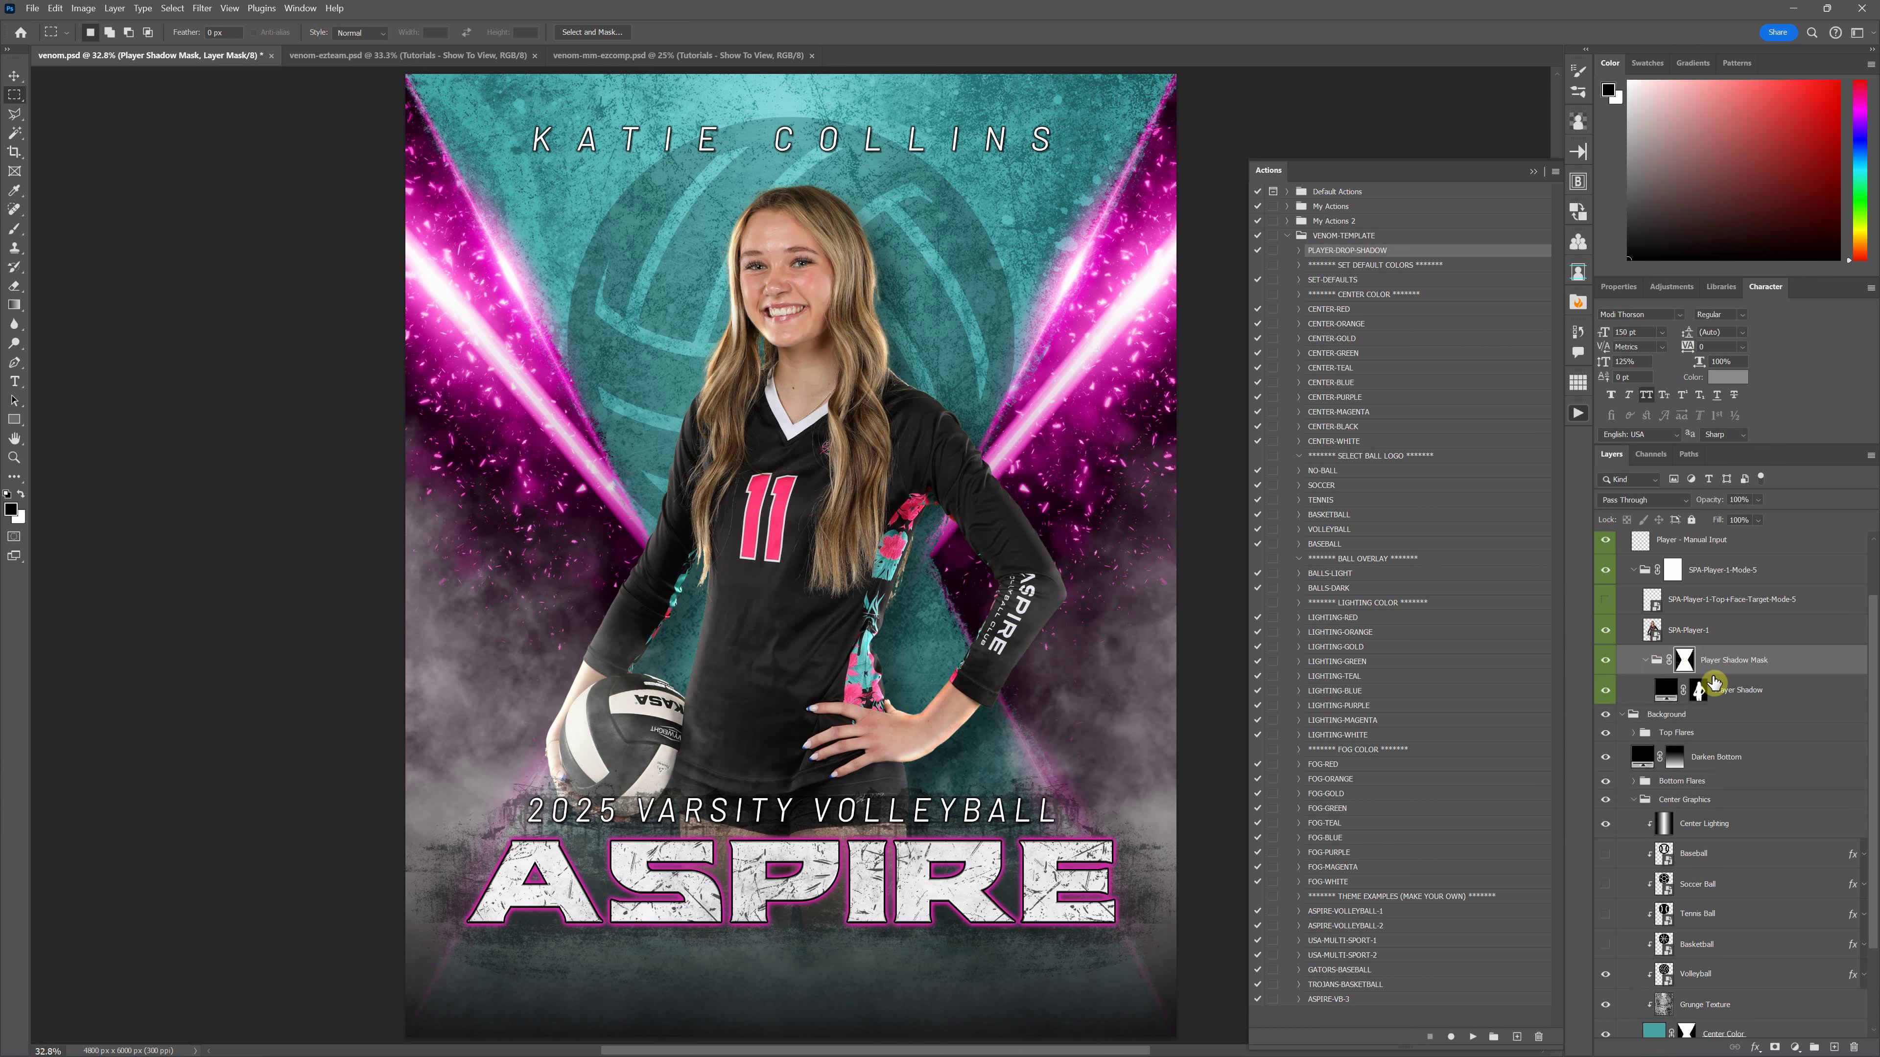
Inspect the Player Shadow layer's blurred mask on its own, then return to the full composite with the mask active
left_click(1671, 692)
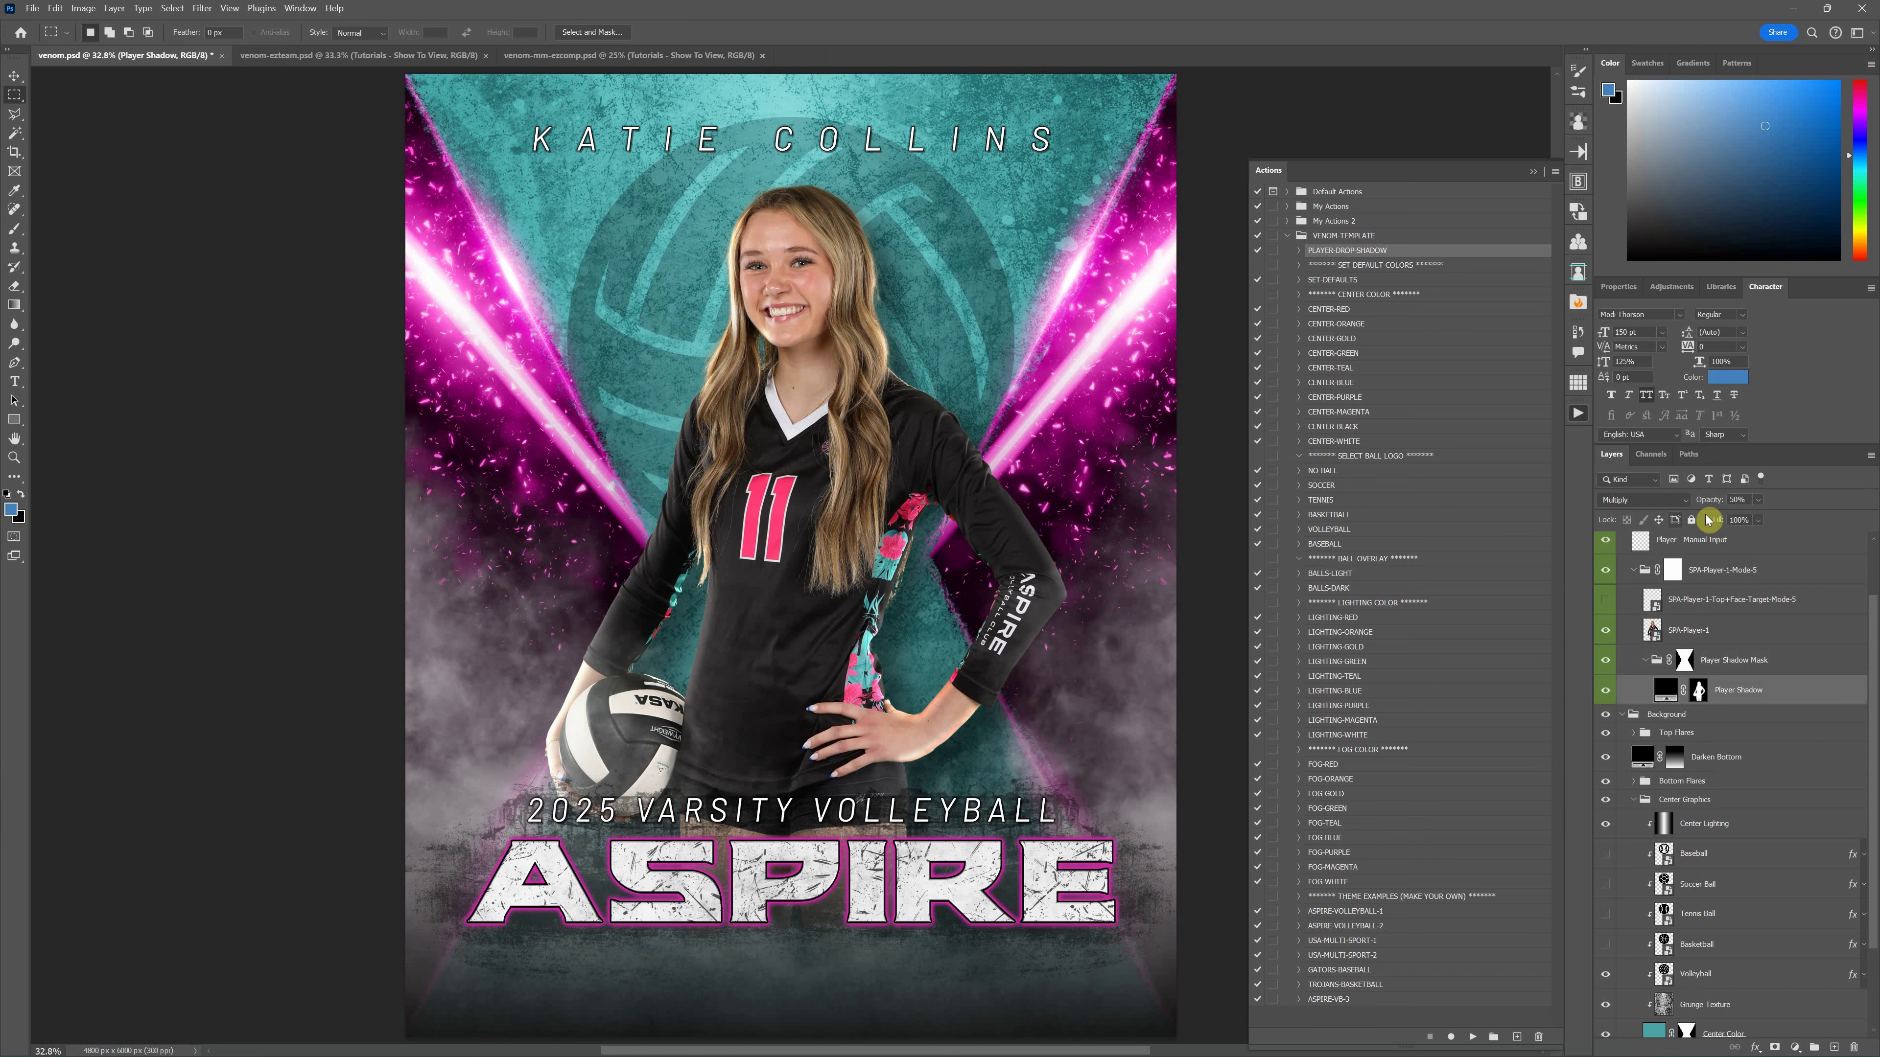
left_click(1697, 691, "alt")
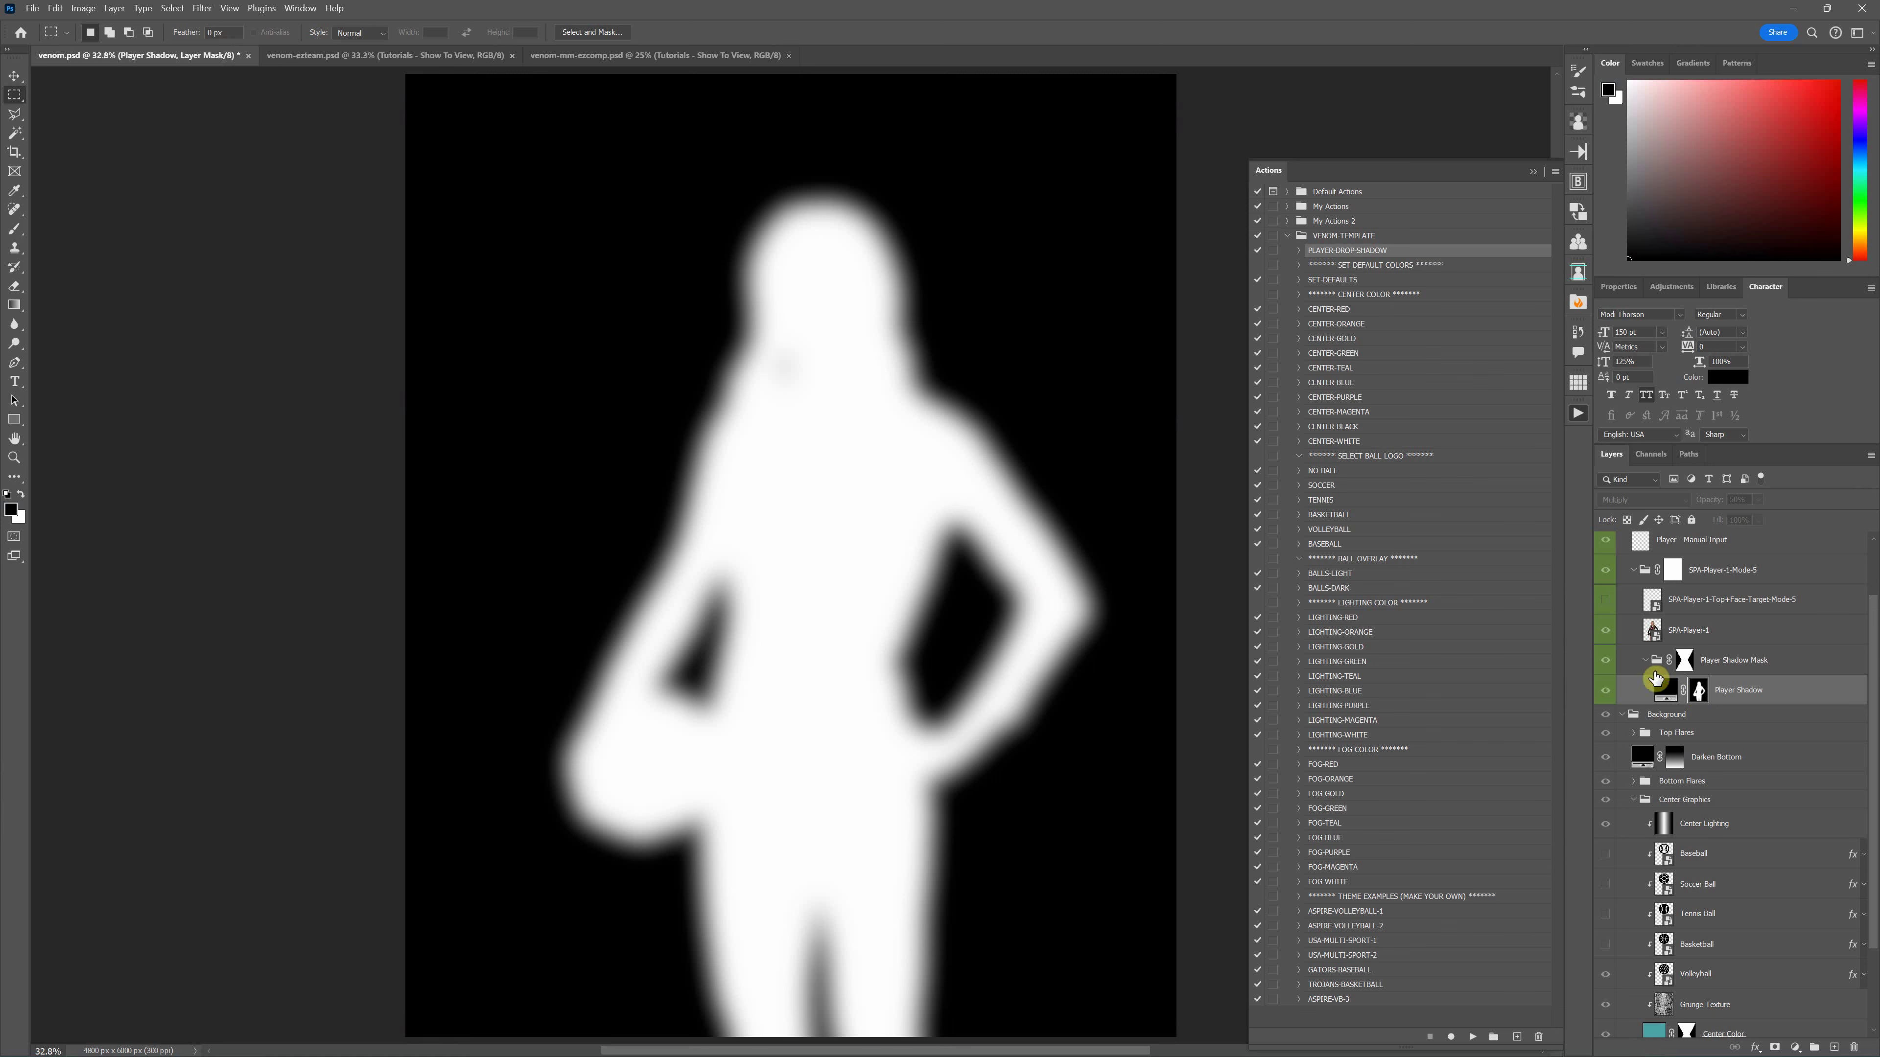
left_click(1665, 689)
left_click(1697, 696)
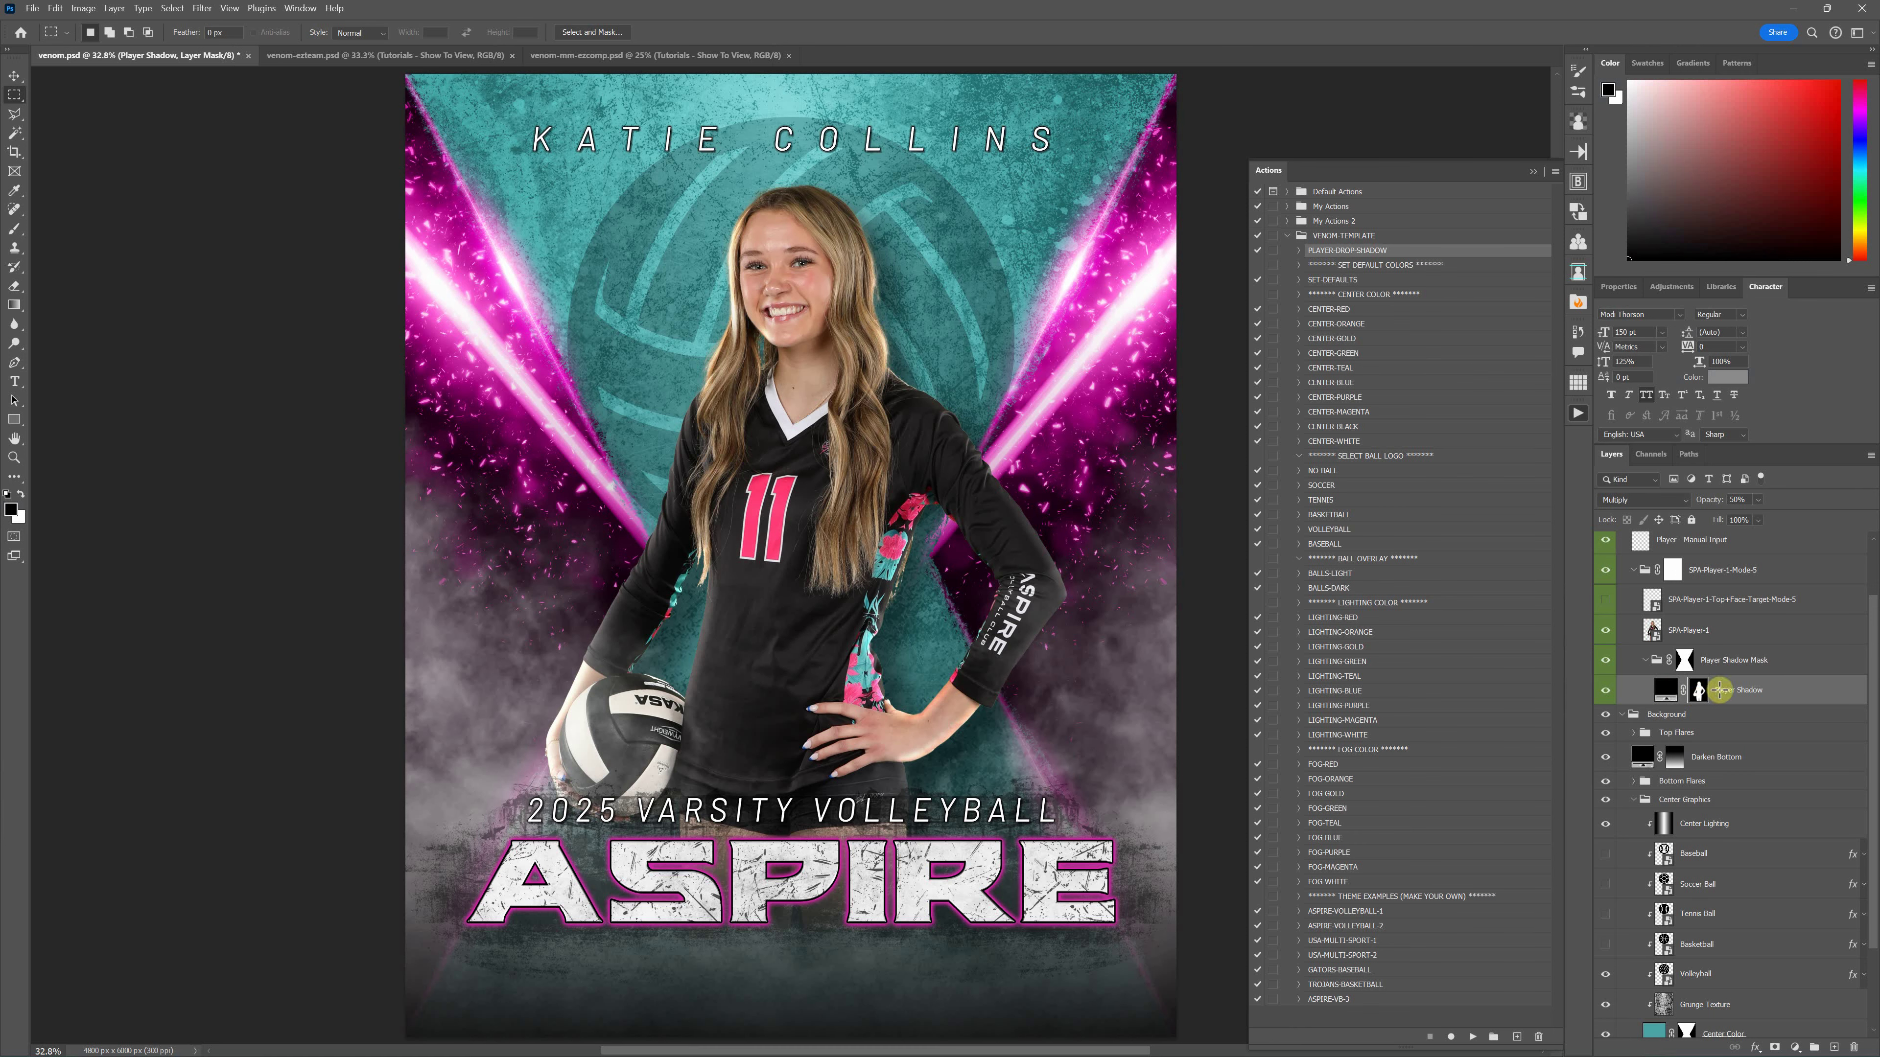
Shift the Player Shadow layer's mask with the Move tool to adjust where the shadow falls behind the player
left_click(14, 76)
left_click_drag(962, 578, 1000, 626)
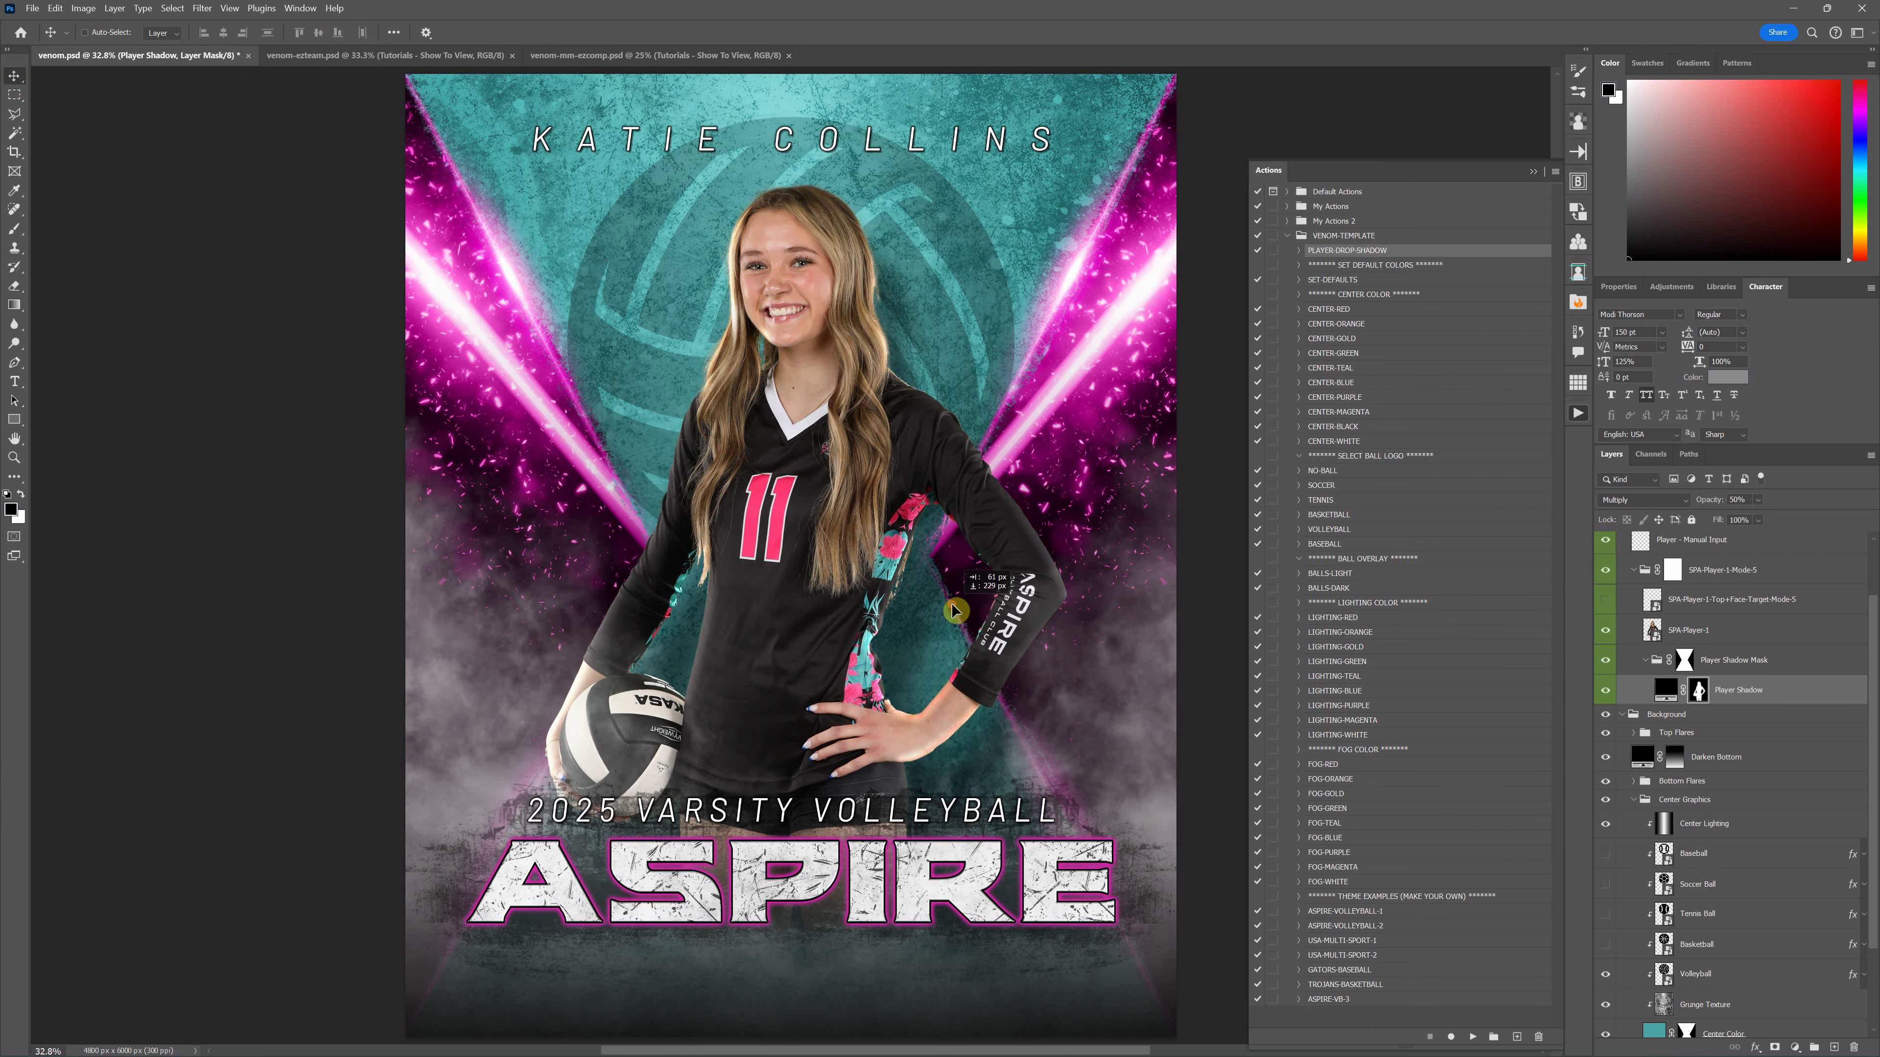
left_click(1014, 628, "ctrl")
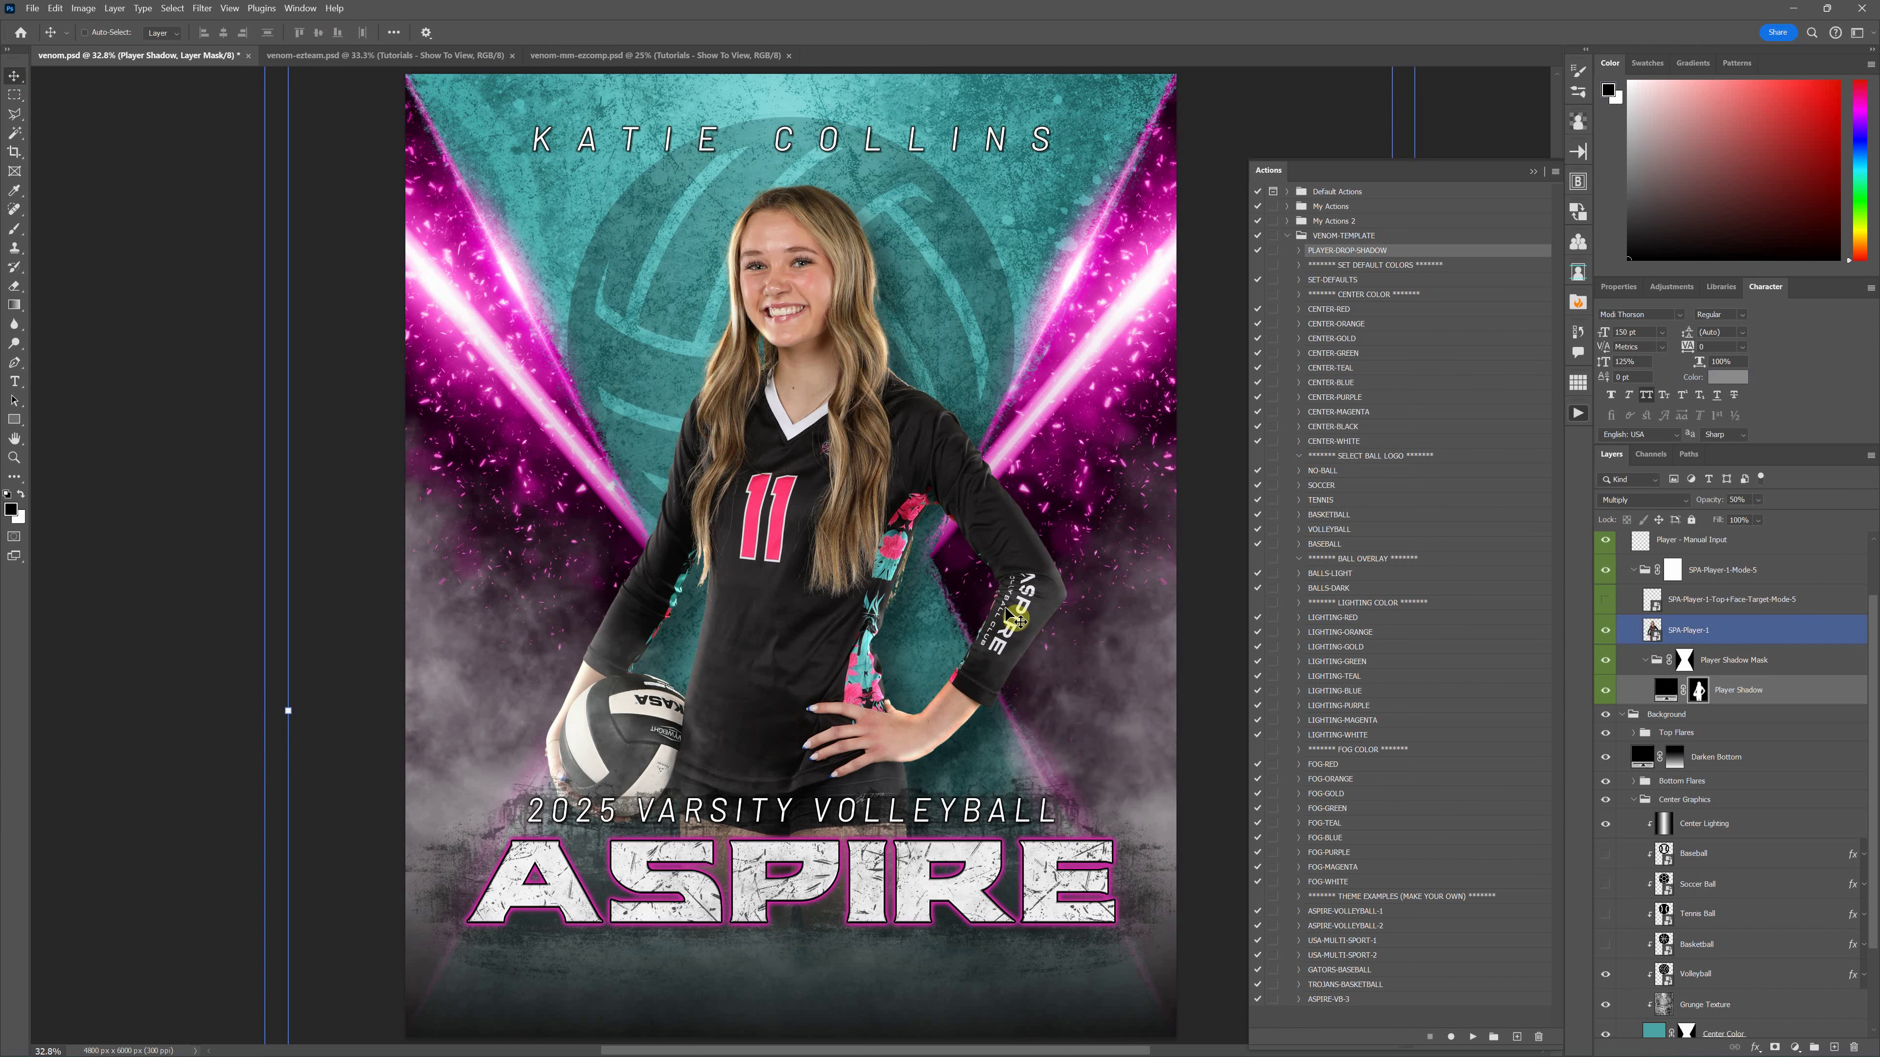
Examine the Player Shadow Mask group's layer mask on its own, then return to the full composite
left_click(1685, 660)
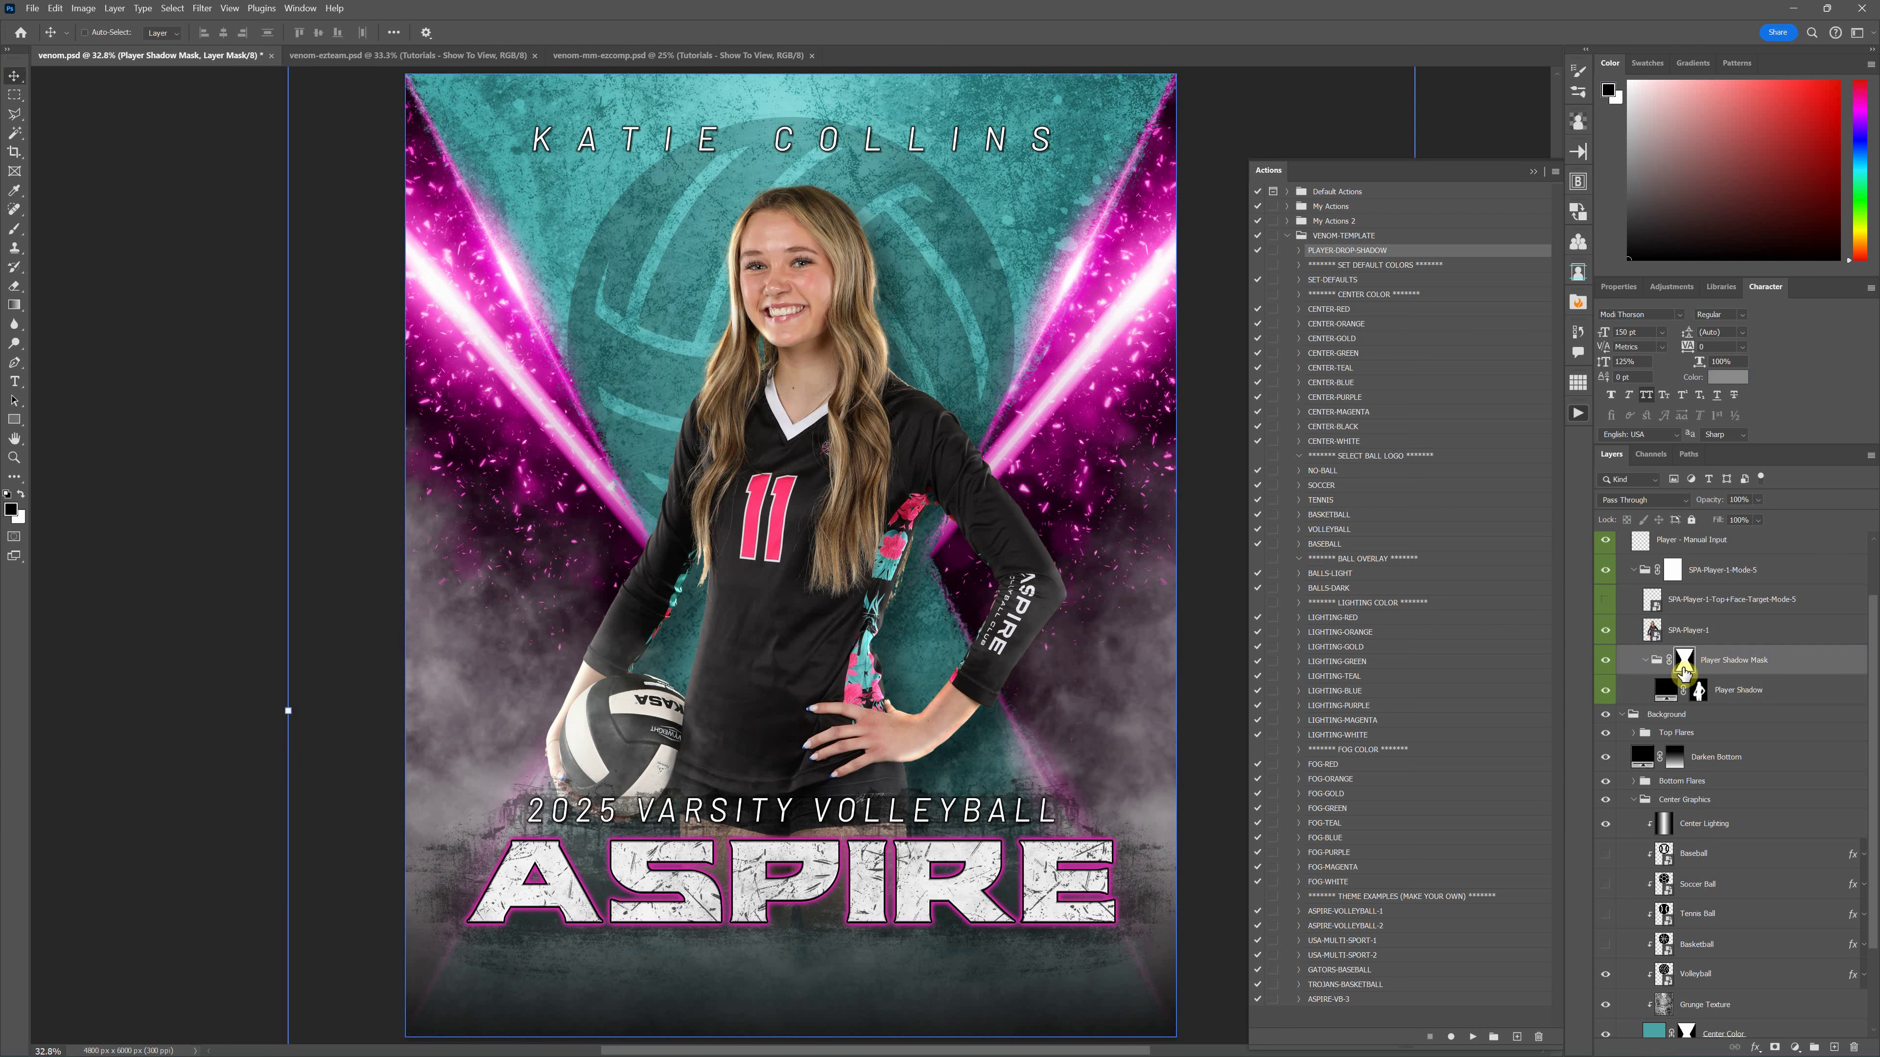
left_click(1700, 693)
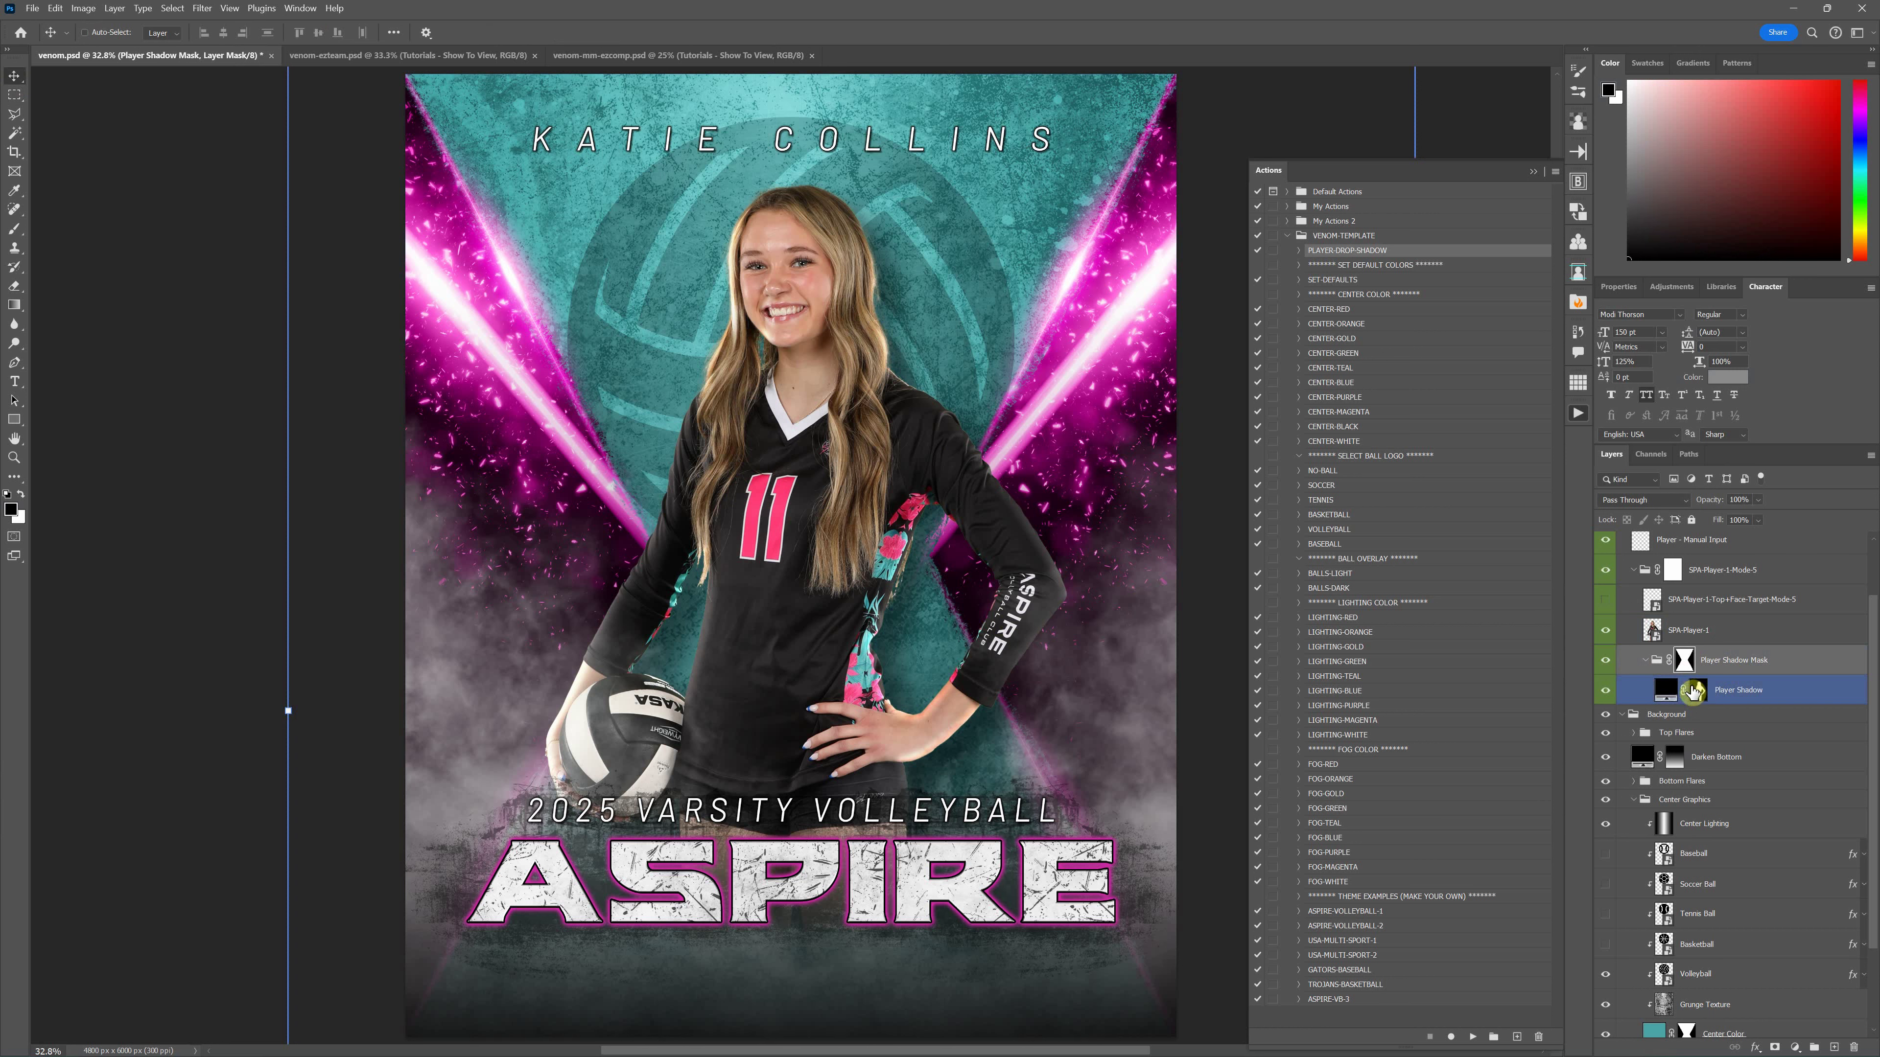
left_click(1724, 687, "ctrl")
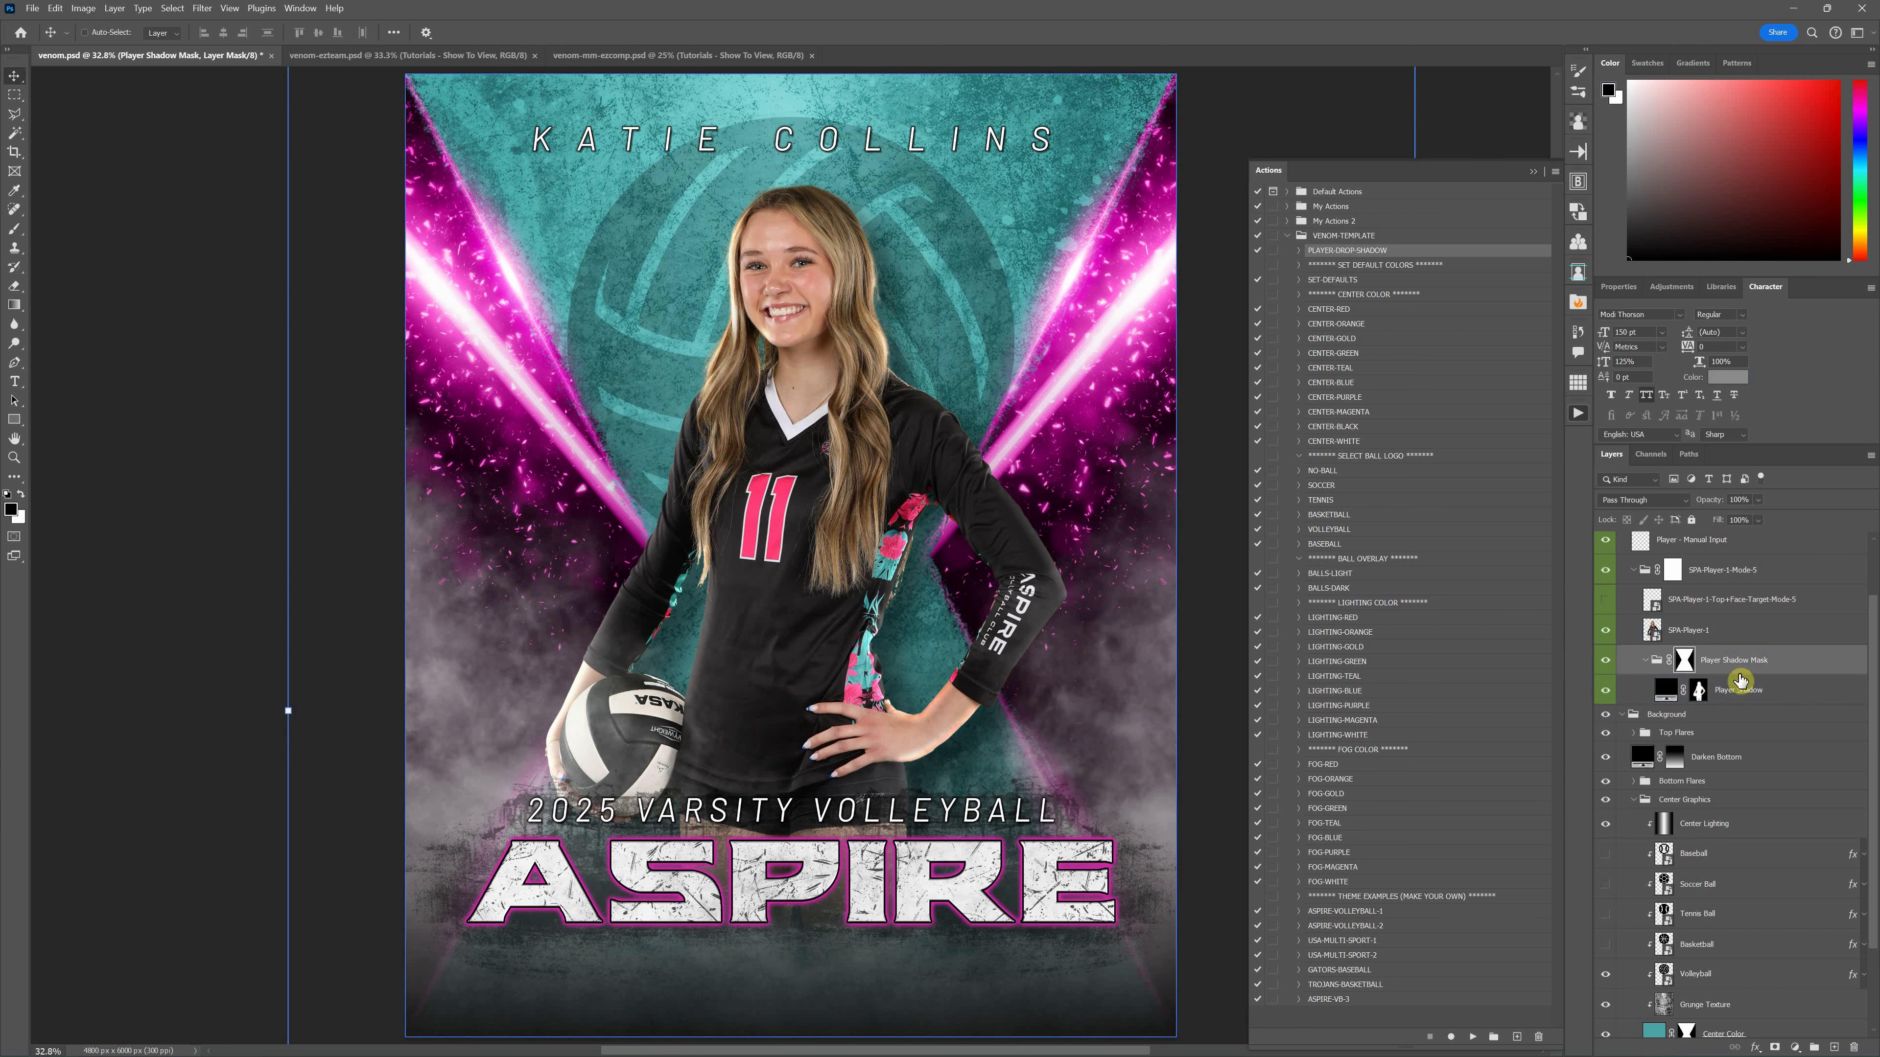
left_click(1684, 689)
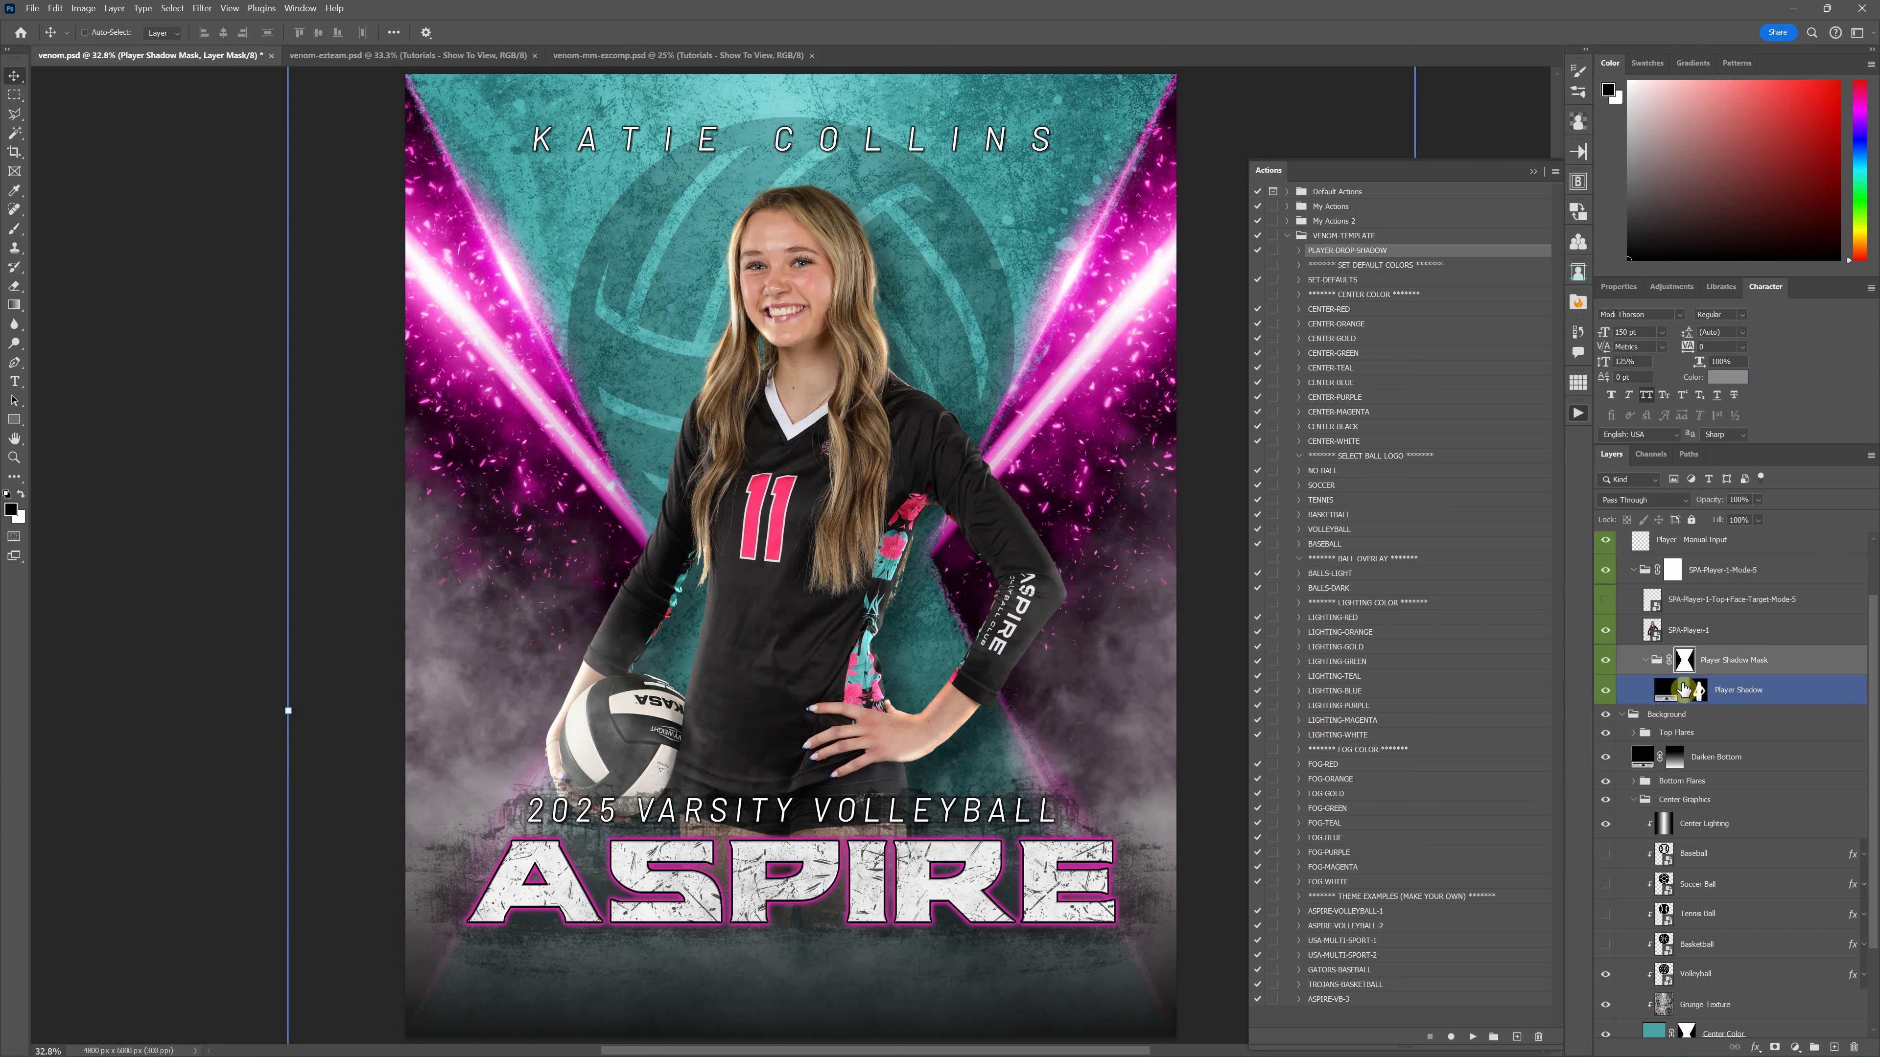
left_click(1699, 690)
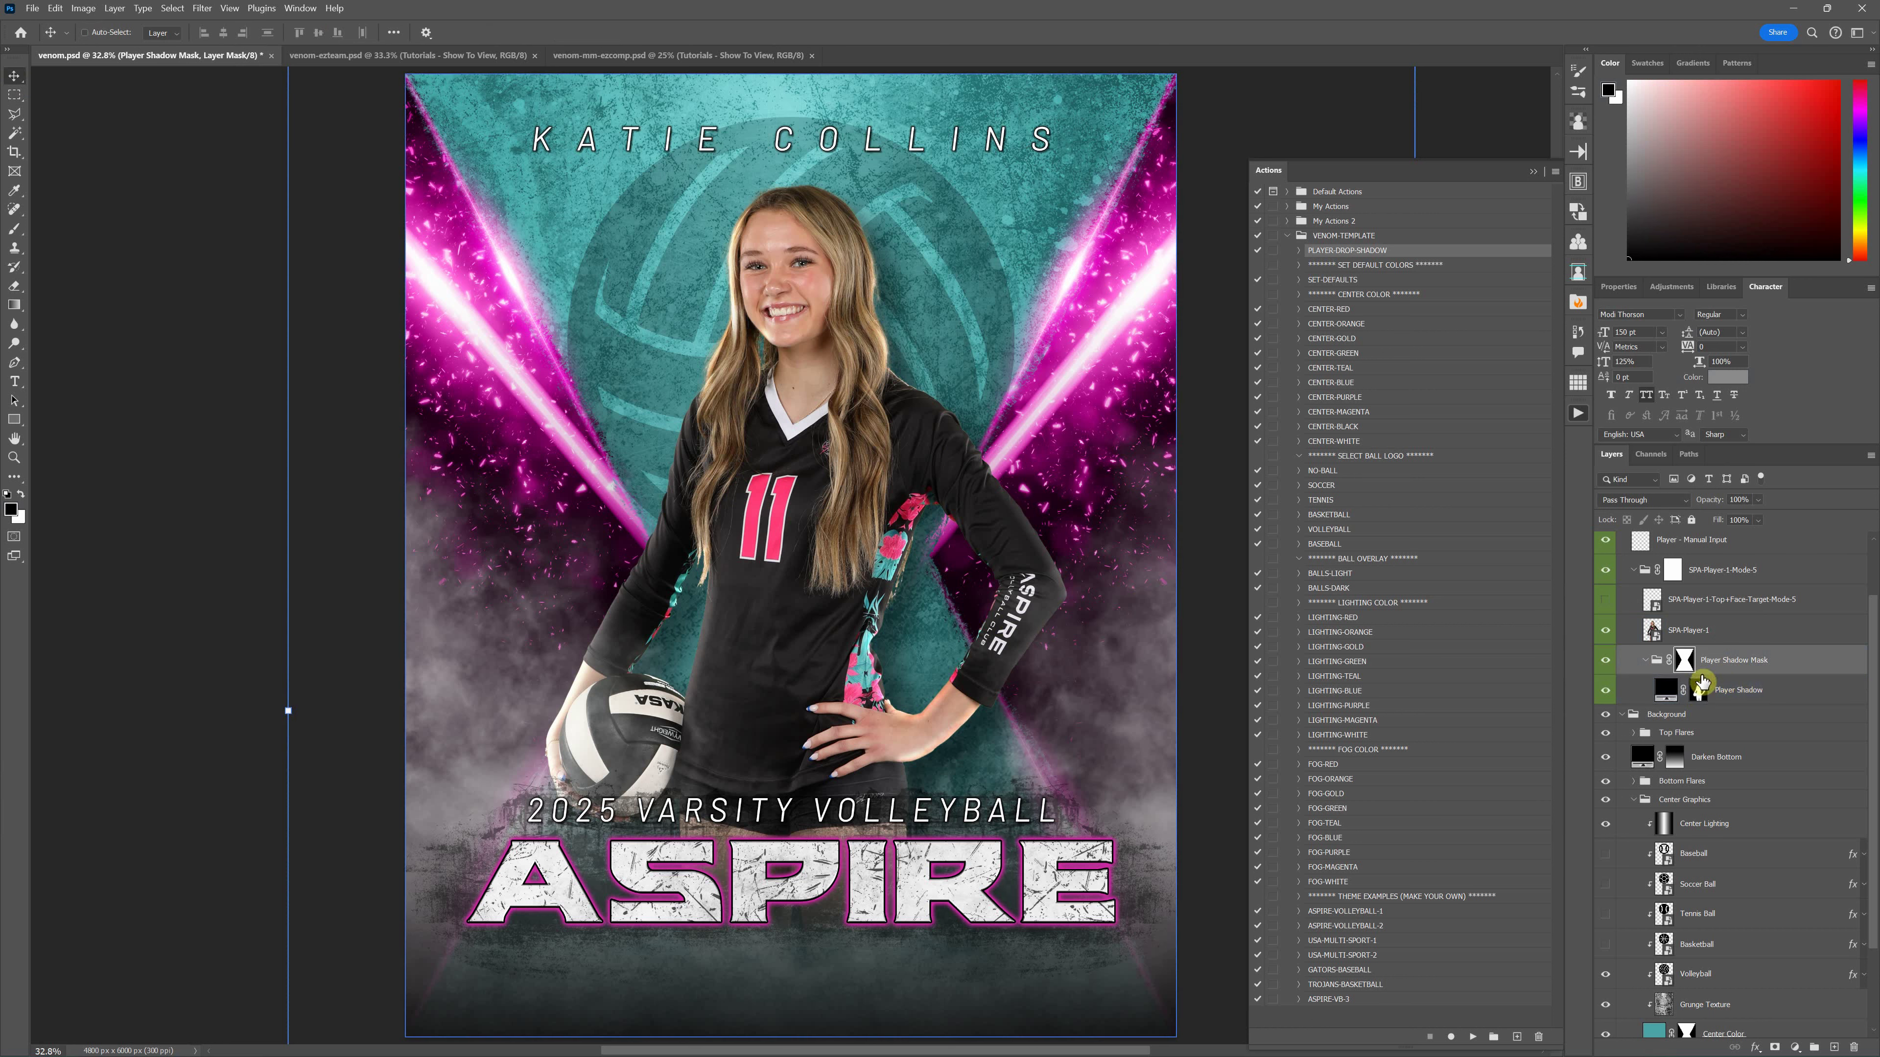
left_click(1645, 661)
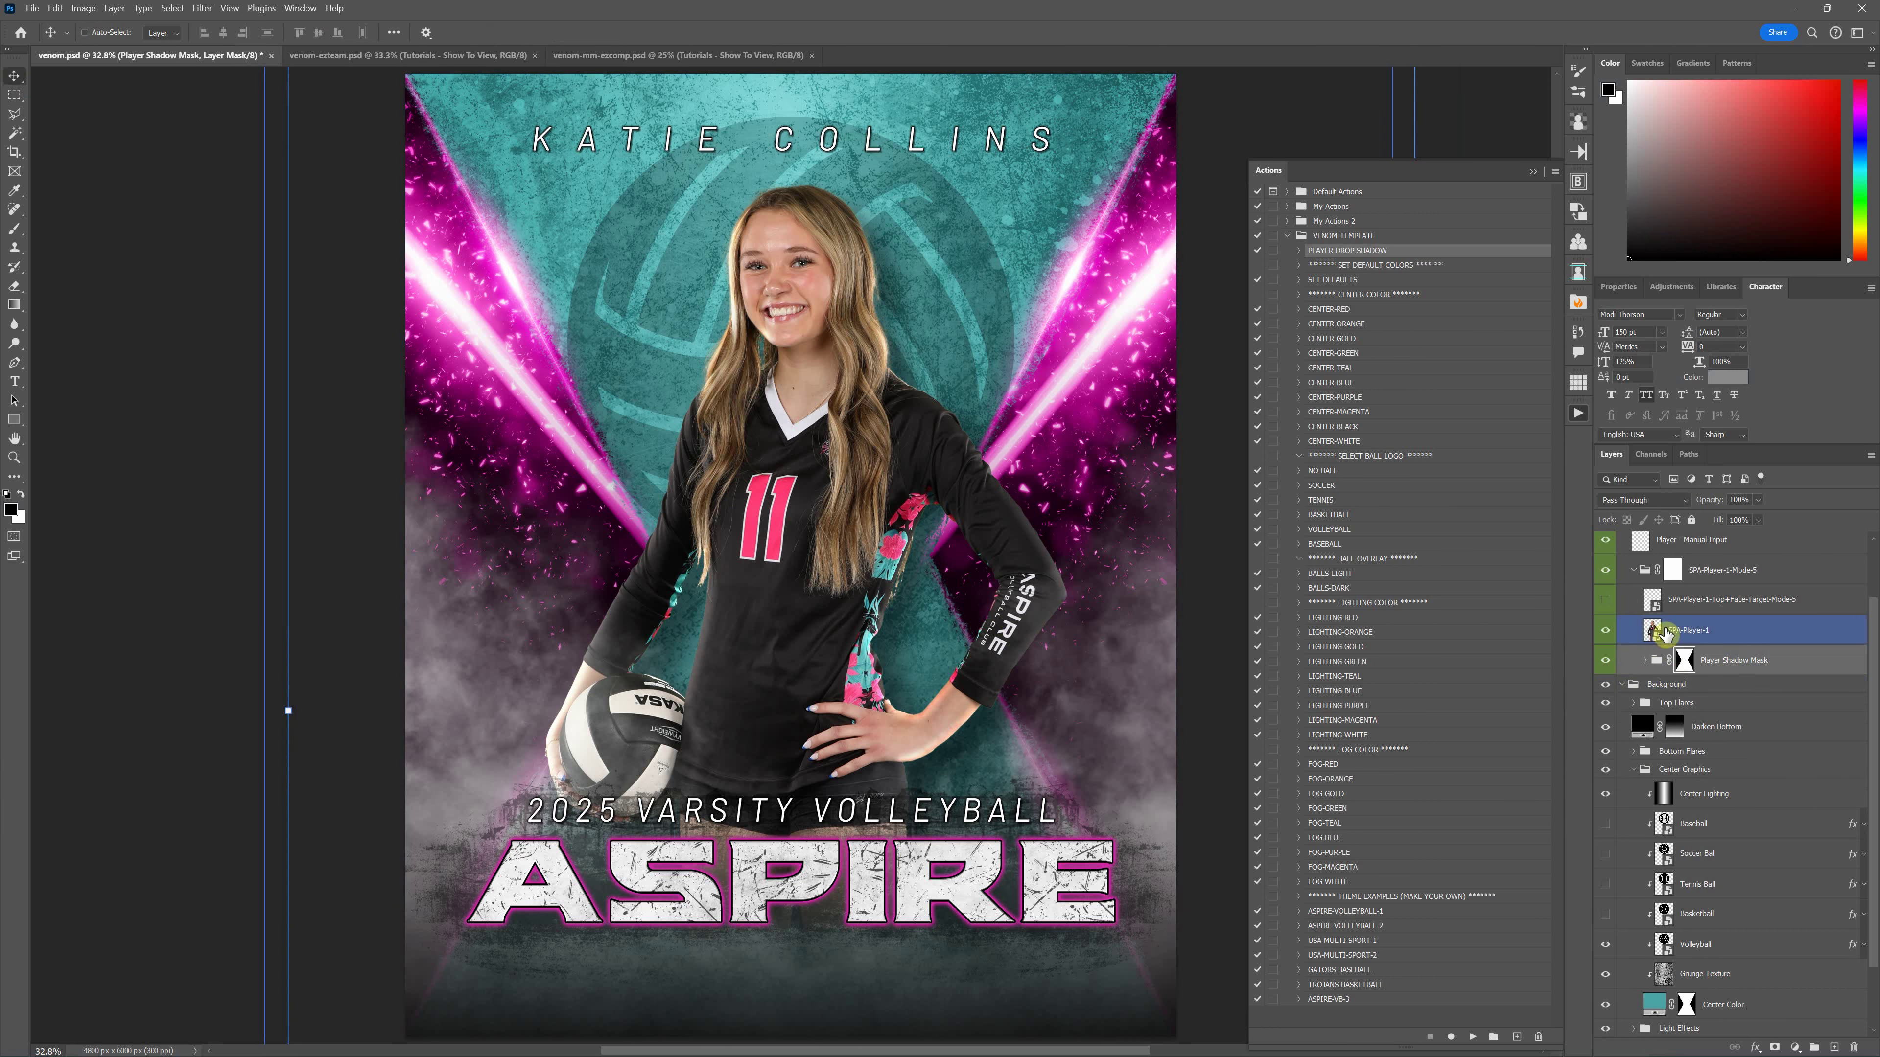
left_click(1646, 663)
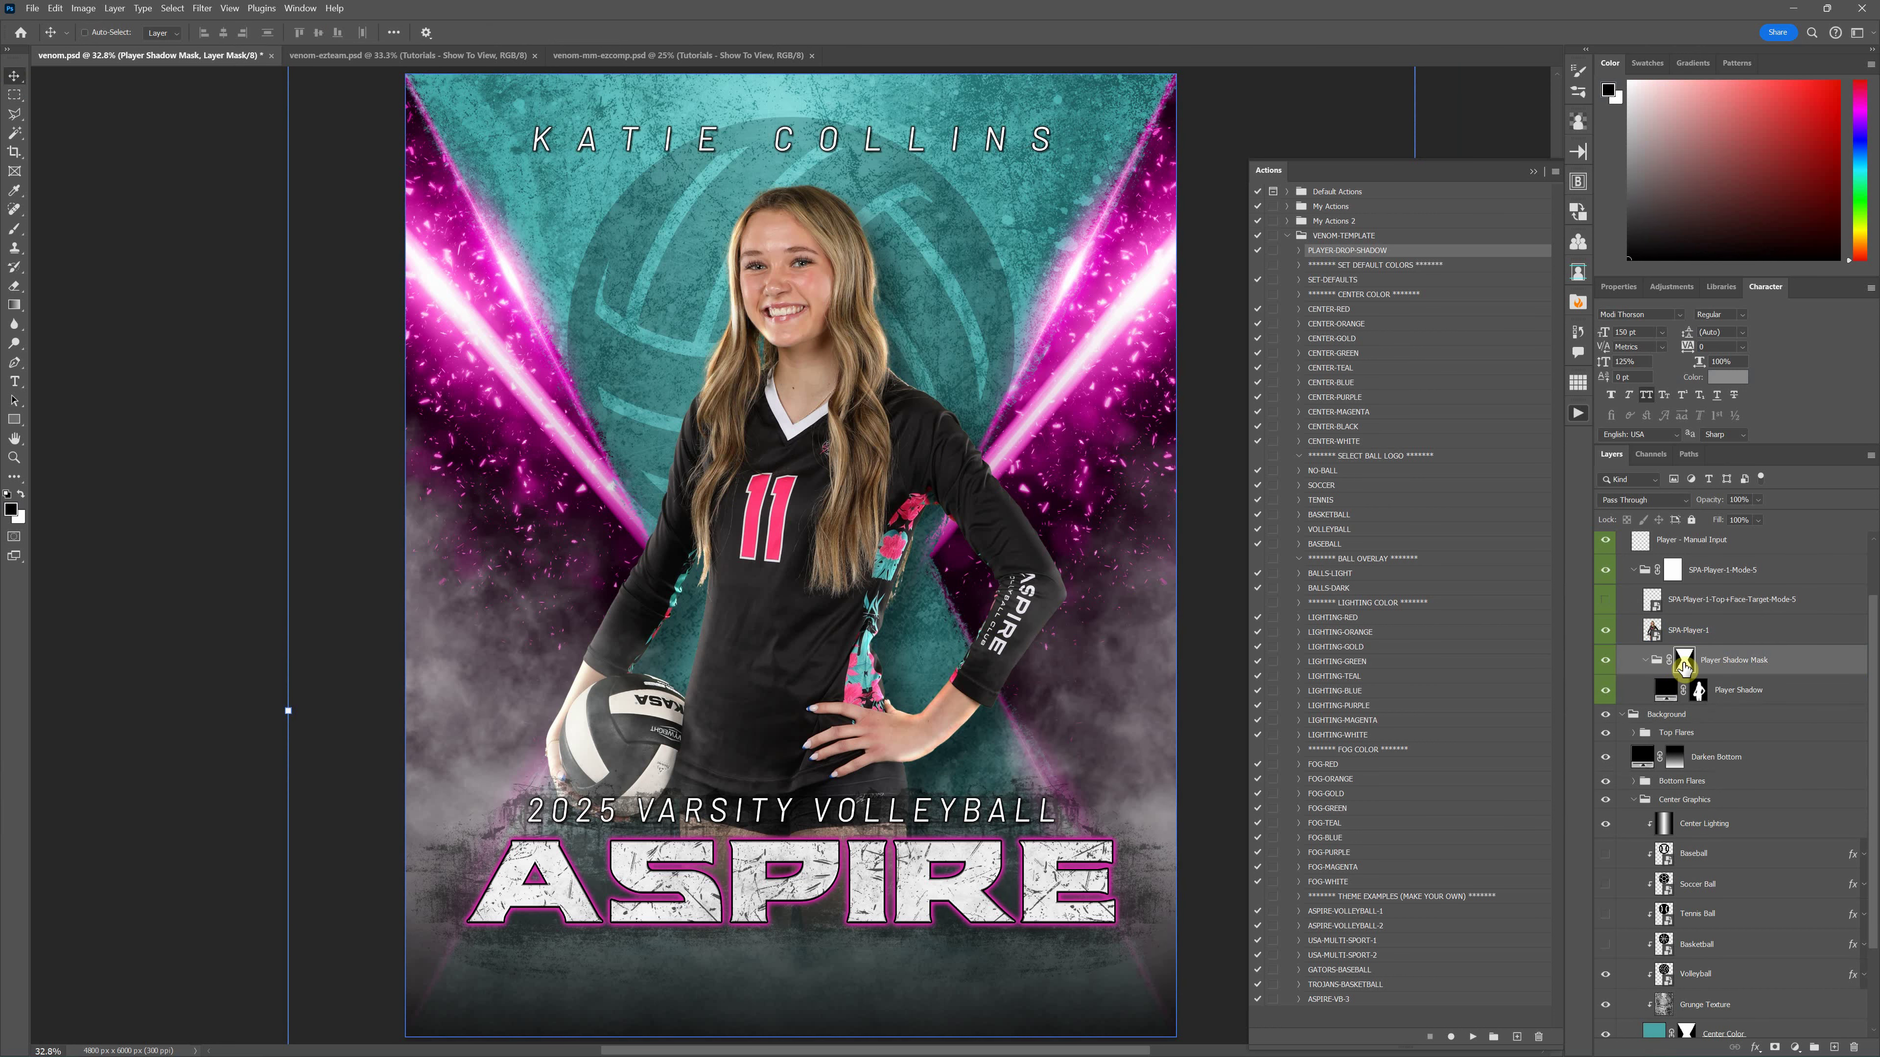
left_click(1684, 663, "alt")
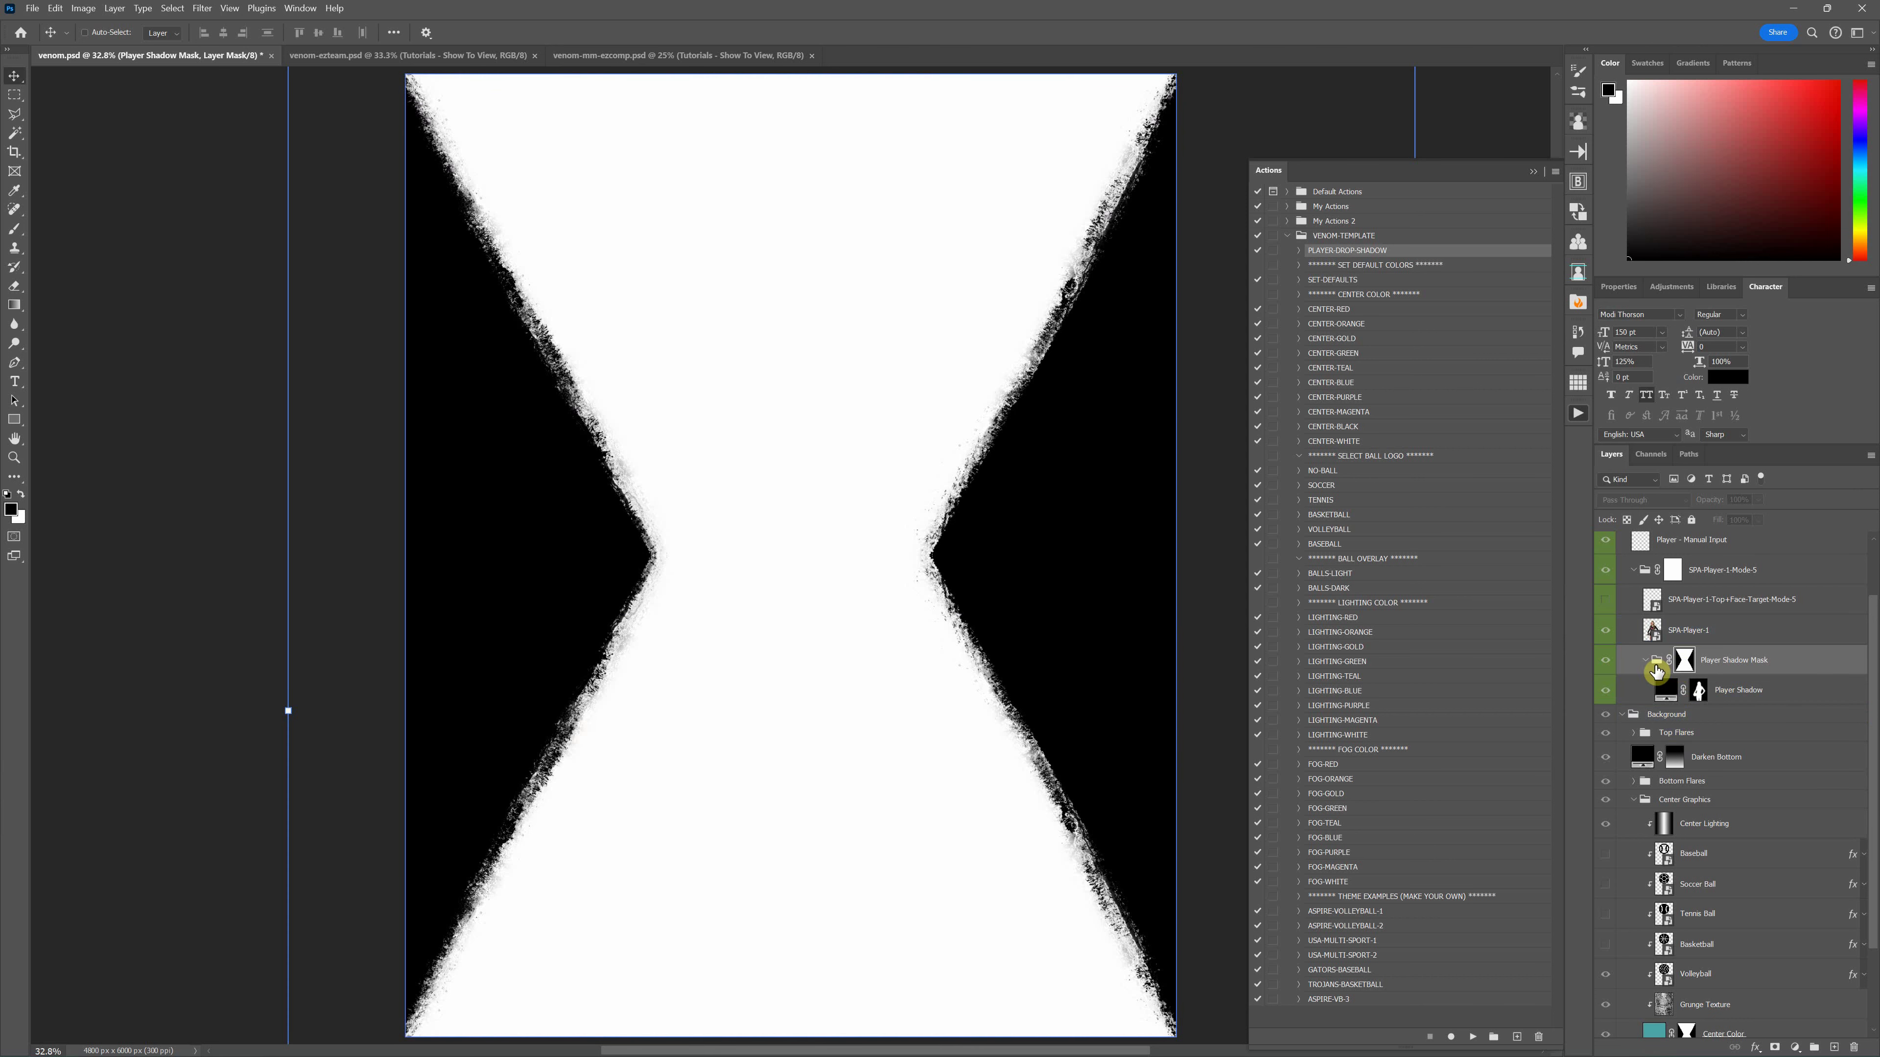
left_click(1657, 665)
left_click_drag(1658, 665, 1699, 717)
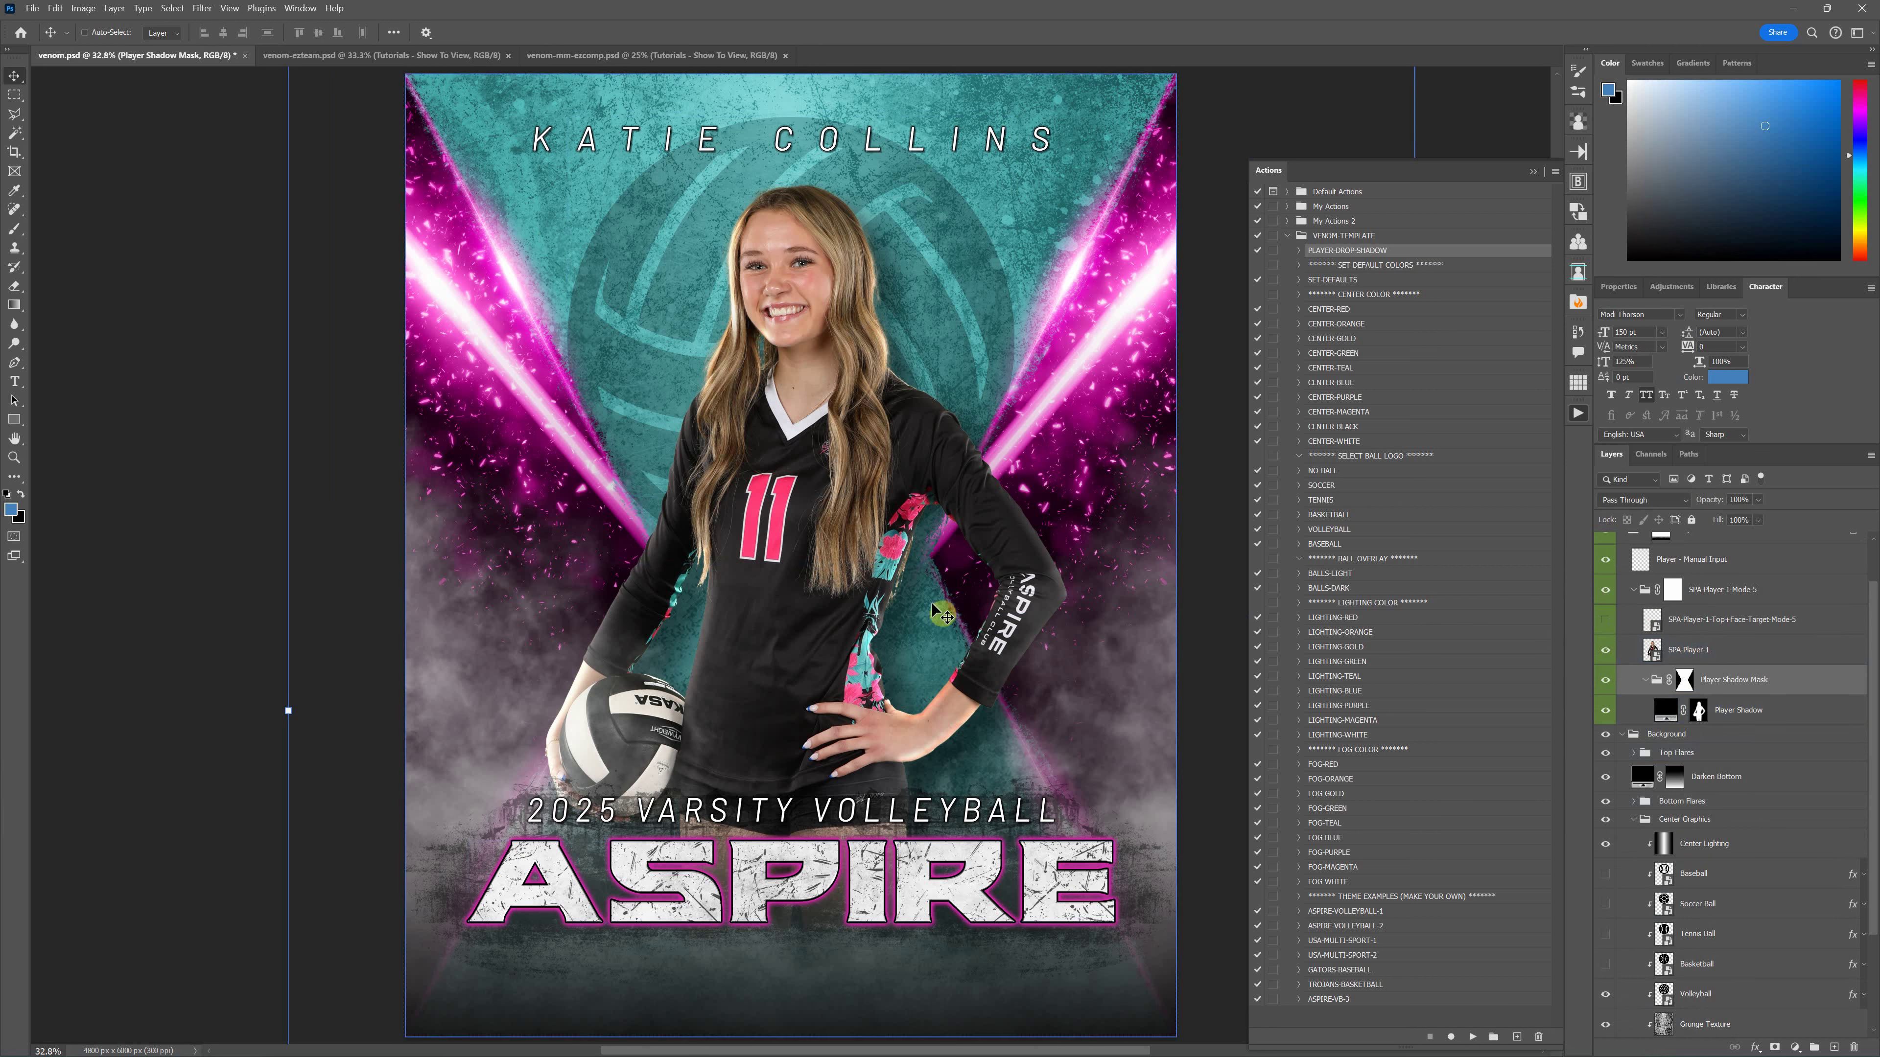
Set the Player Shadow layer's opacity to 100%
left_click(1754, 714)
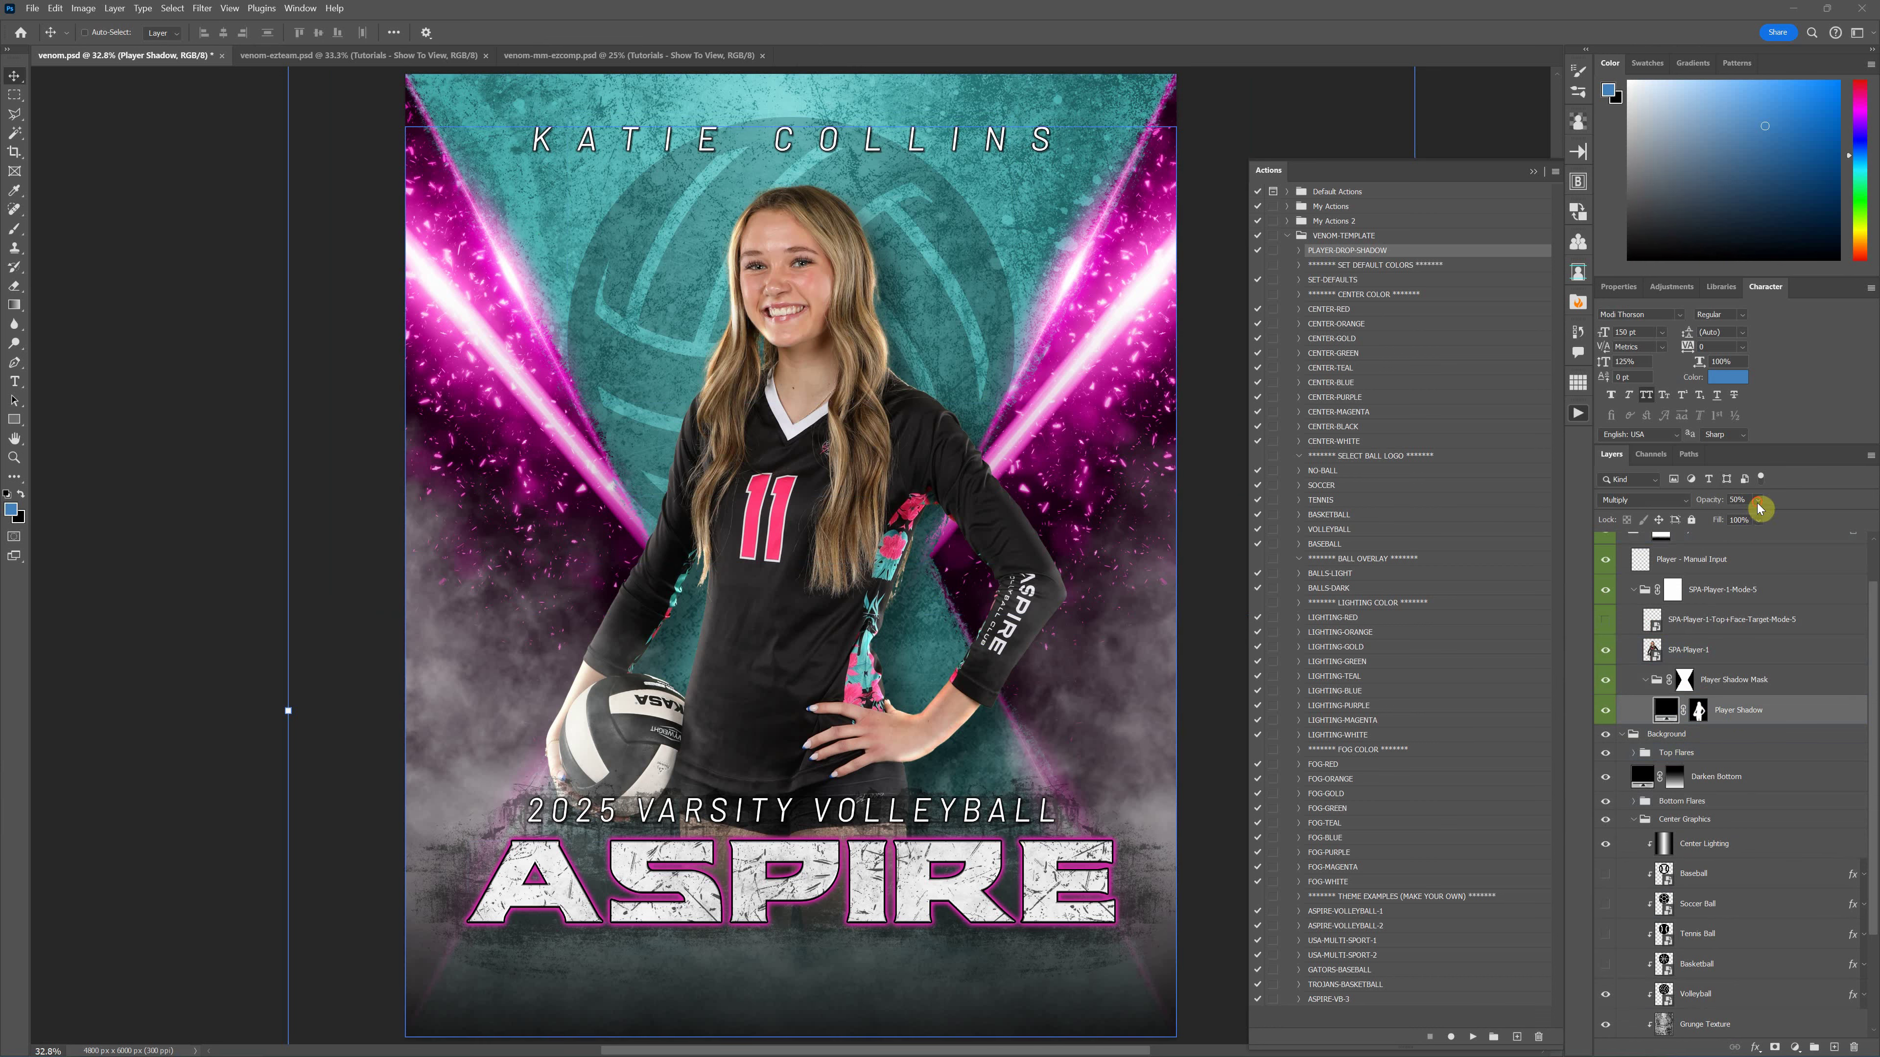
left_click(1758, 501)
left_click_drag(1771, 524, 1876, 531)
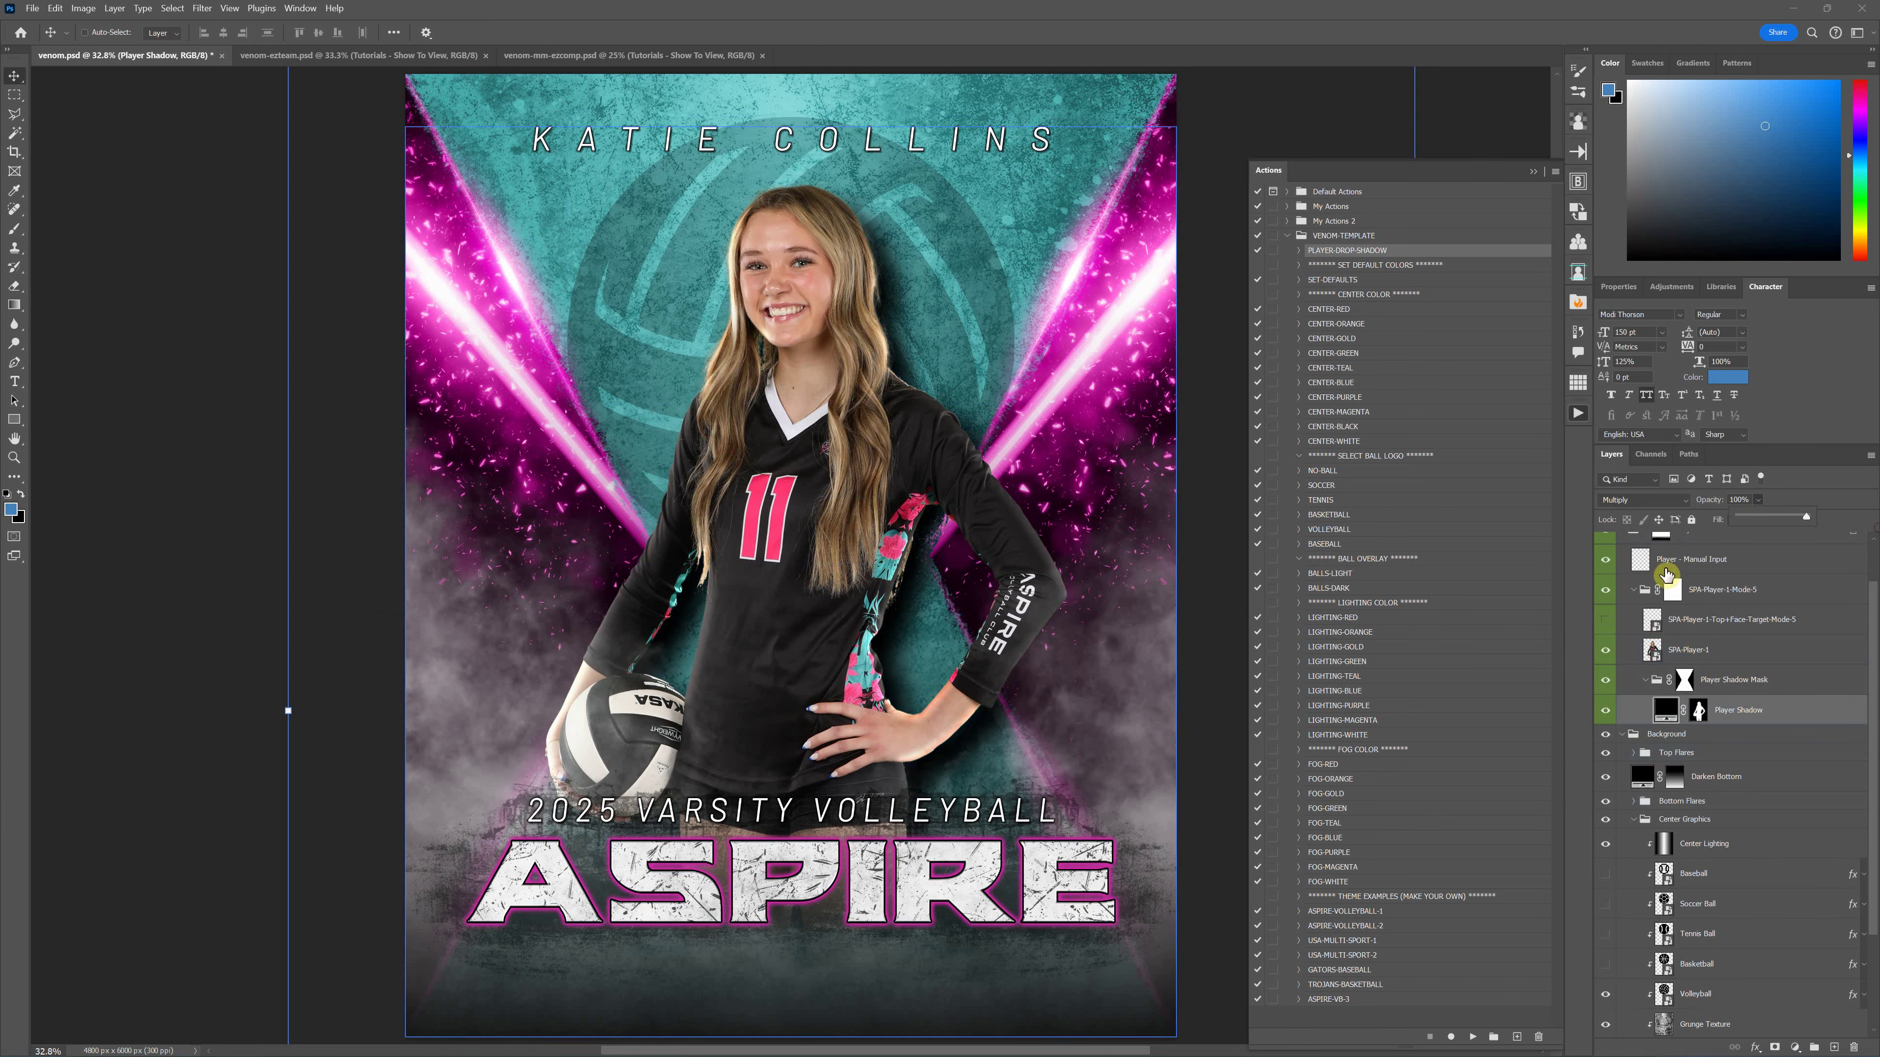
Disable the Player Shadow Mask group's layer mask to check how the shadow spills beside the player's arm
key("ctrl+plus")
key("ctrl+plus")
key("ctrl+plus")
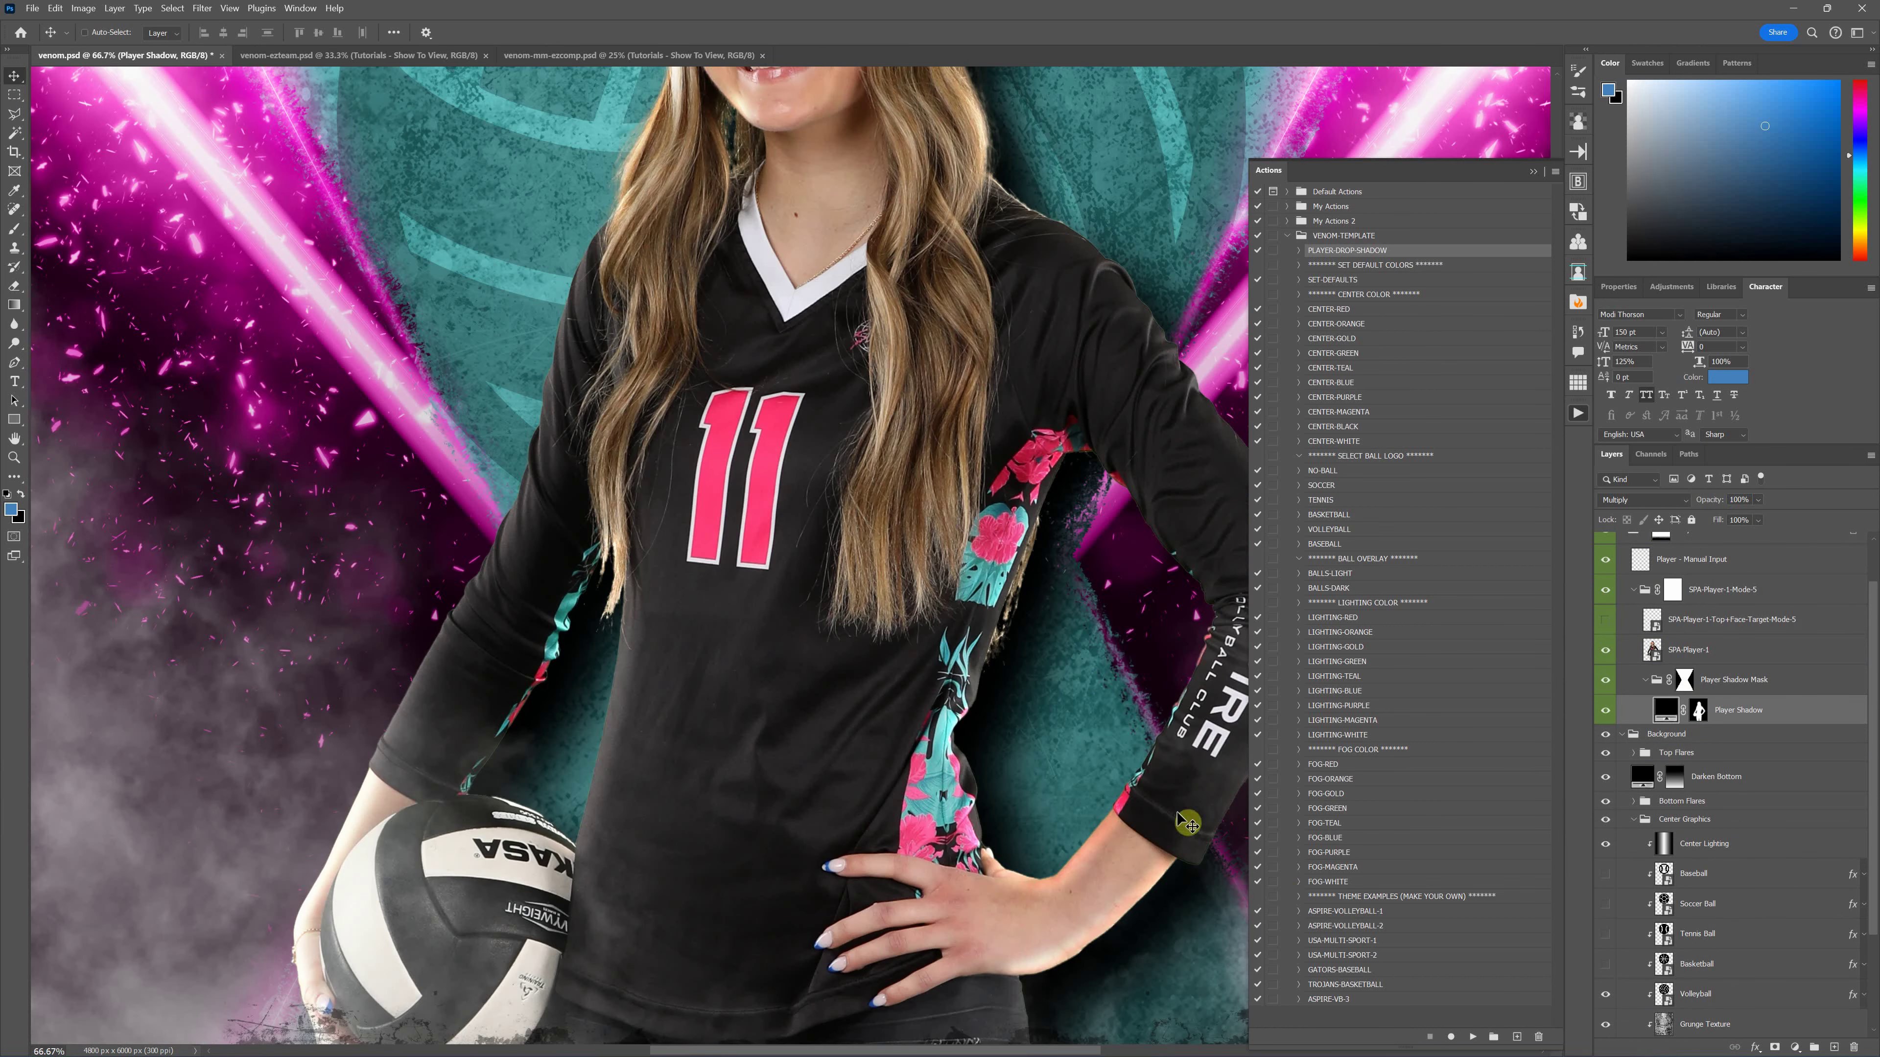
key("space")
left_click_drag(1066, 619, 813, 705)
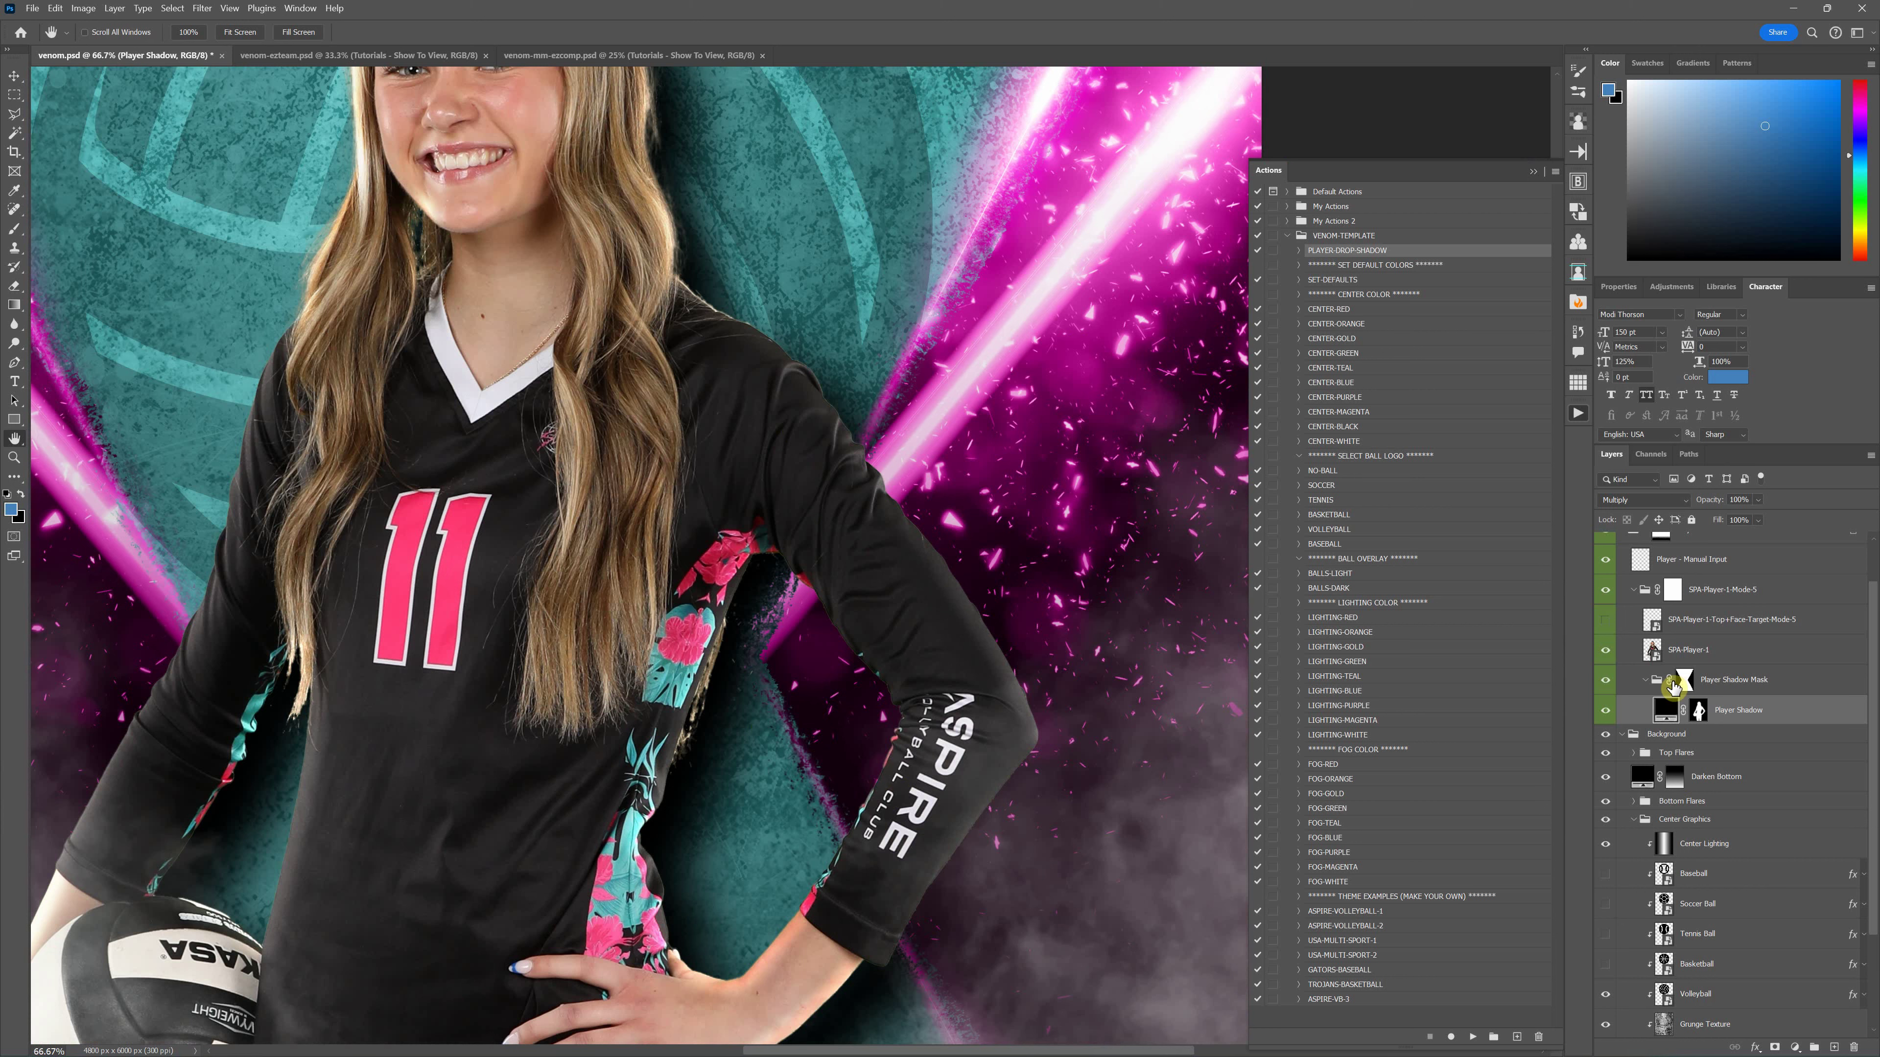
right_click(1682, 682)
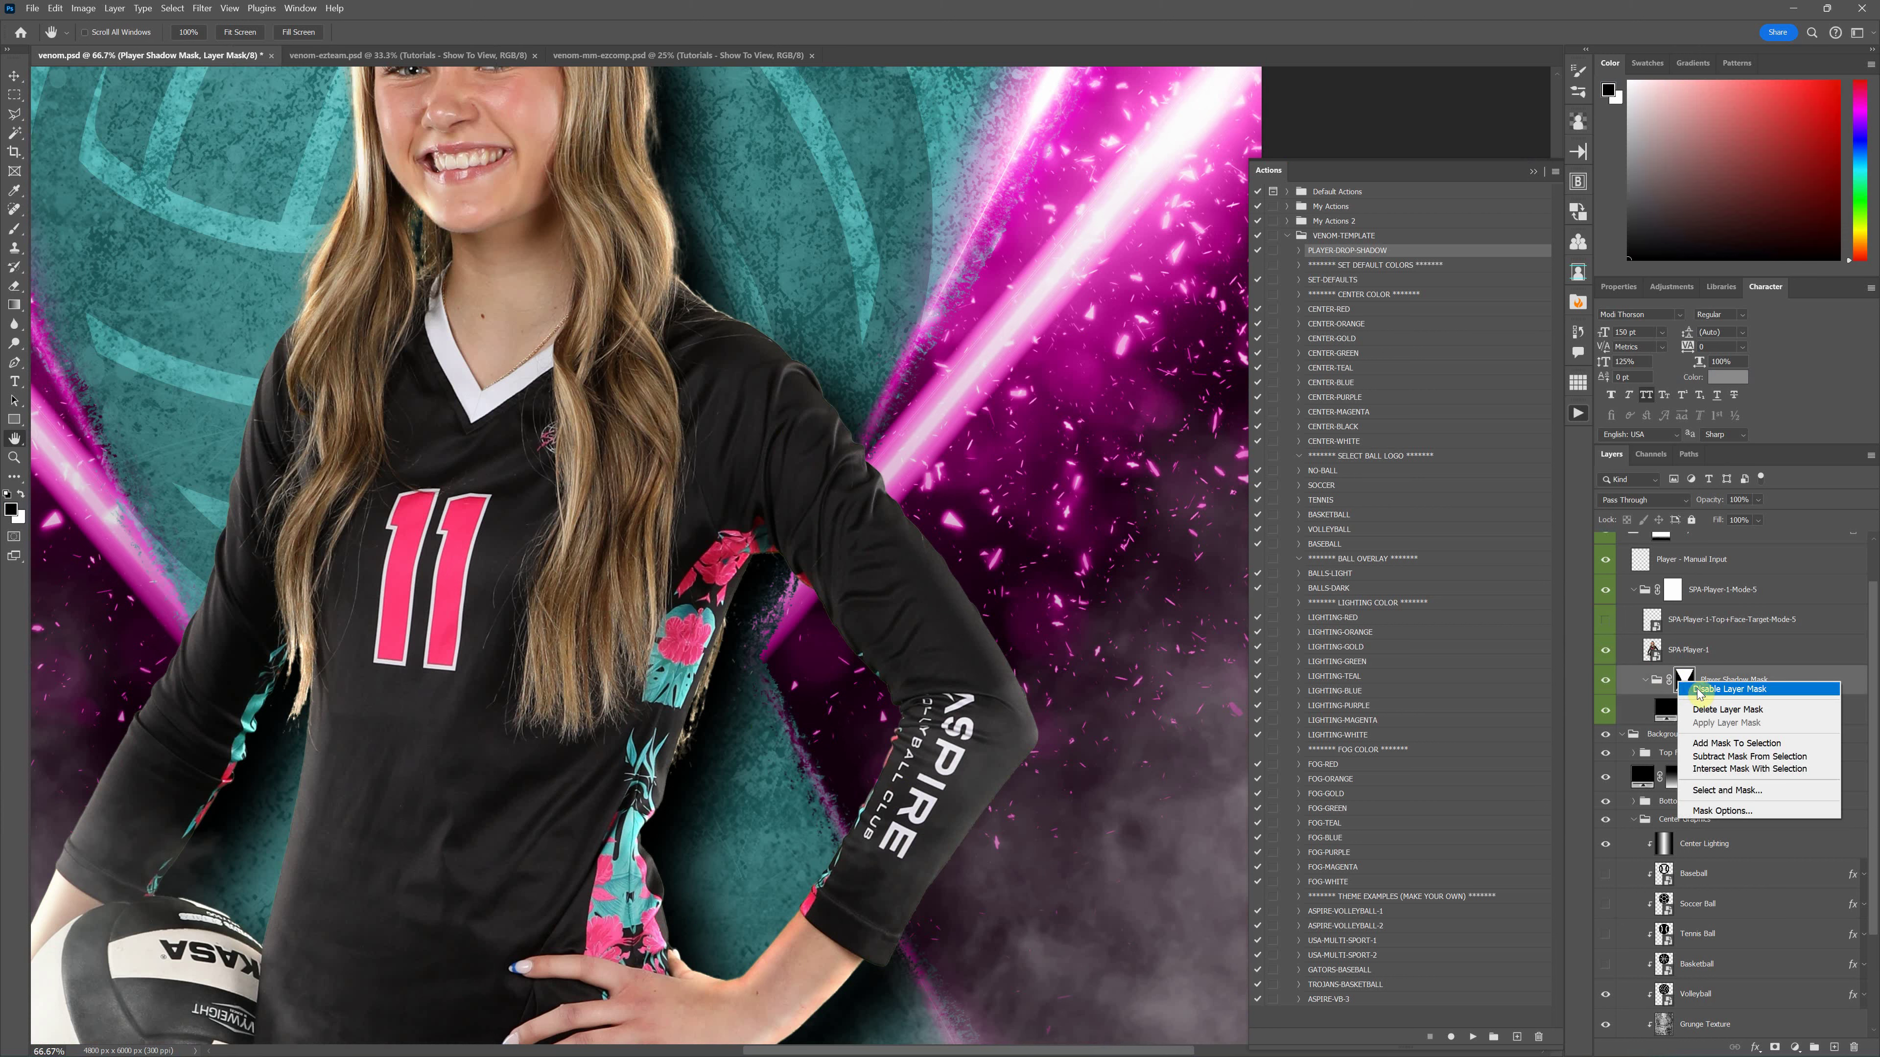
left_click(1697, 692)
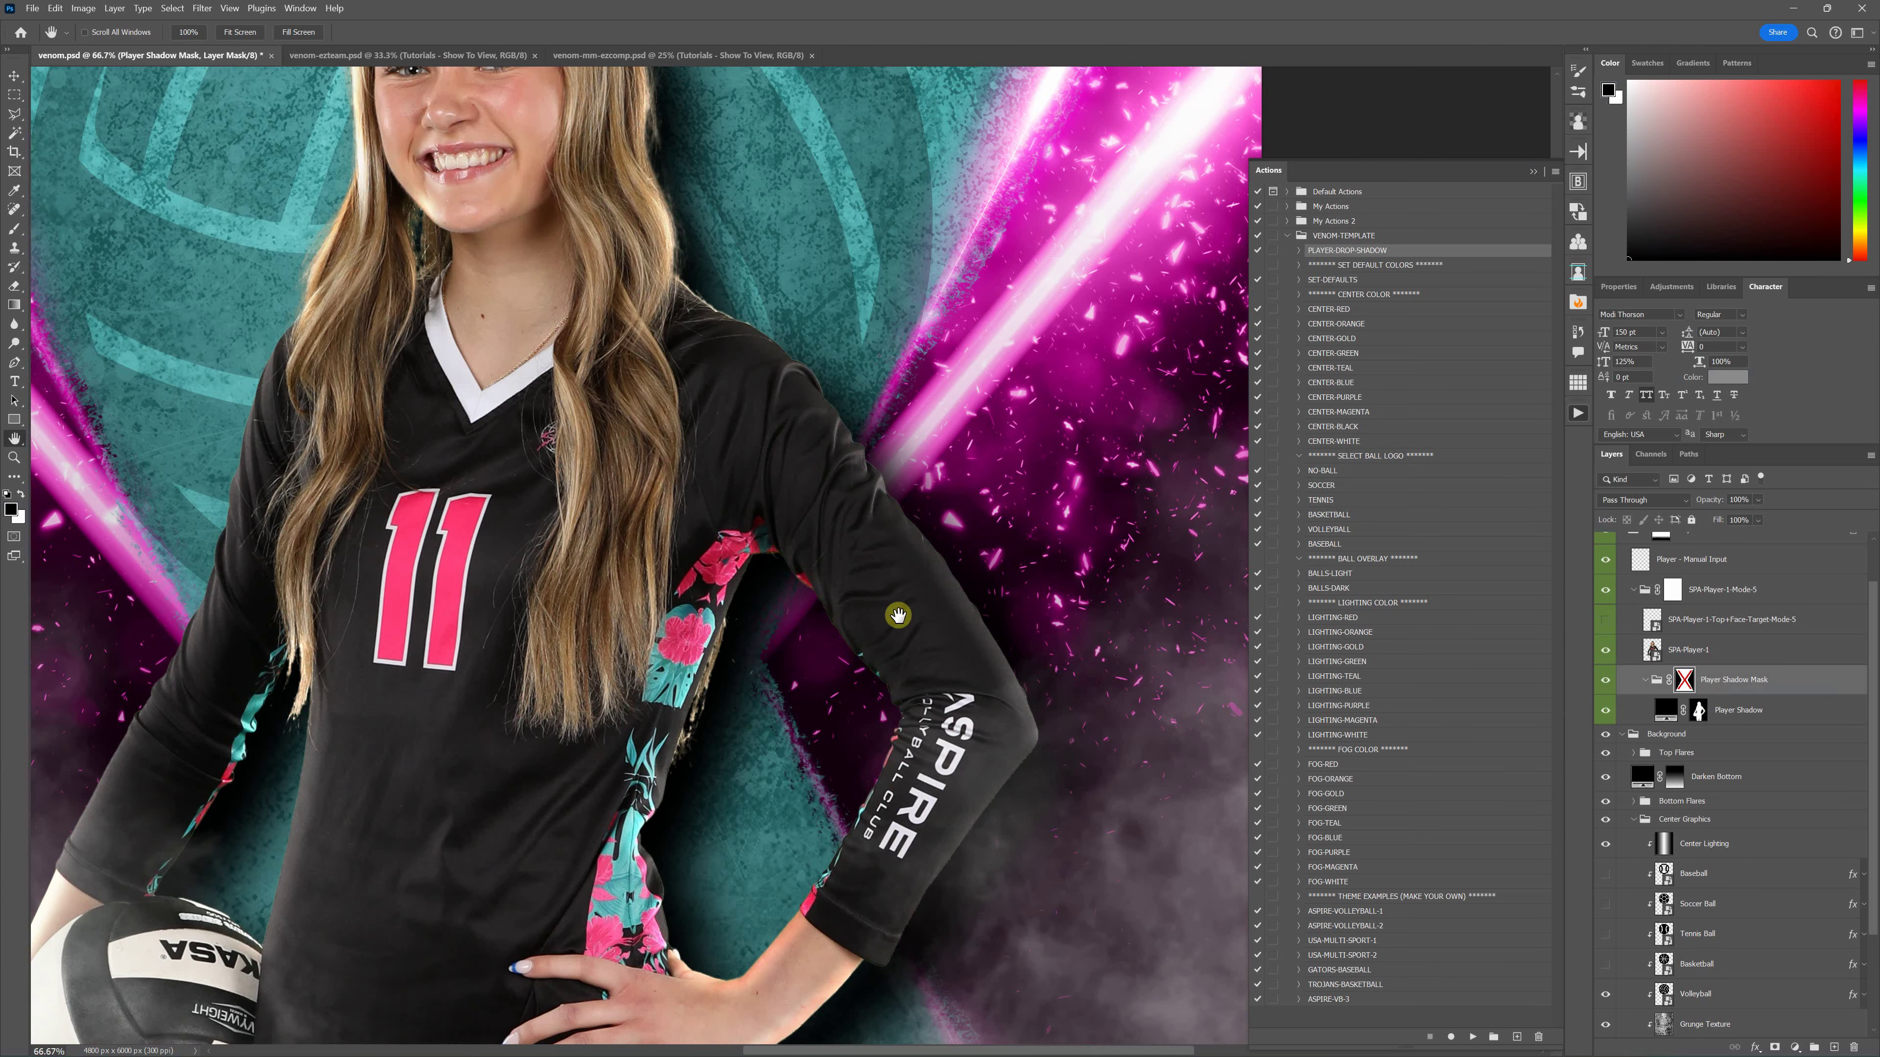
Inspect the unmasked shadow at 100% zoom and re-enable the Player Shadow Mask group's layer mask
key("ctrl+1")
scroll(1066, 605, "up", 3)
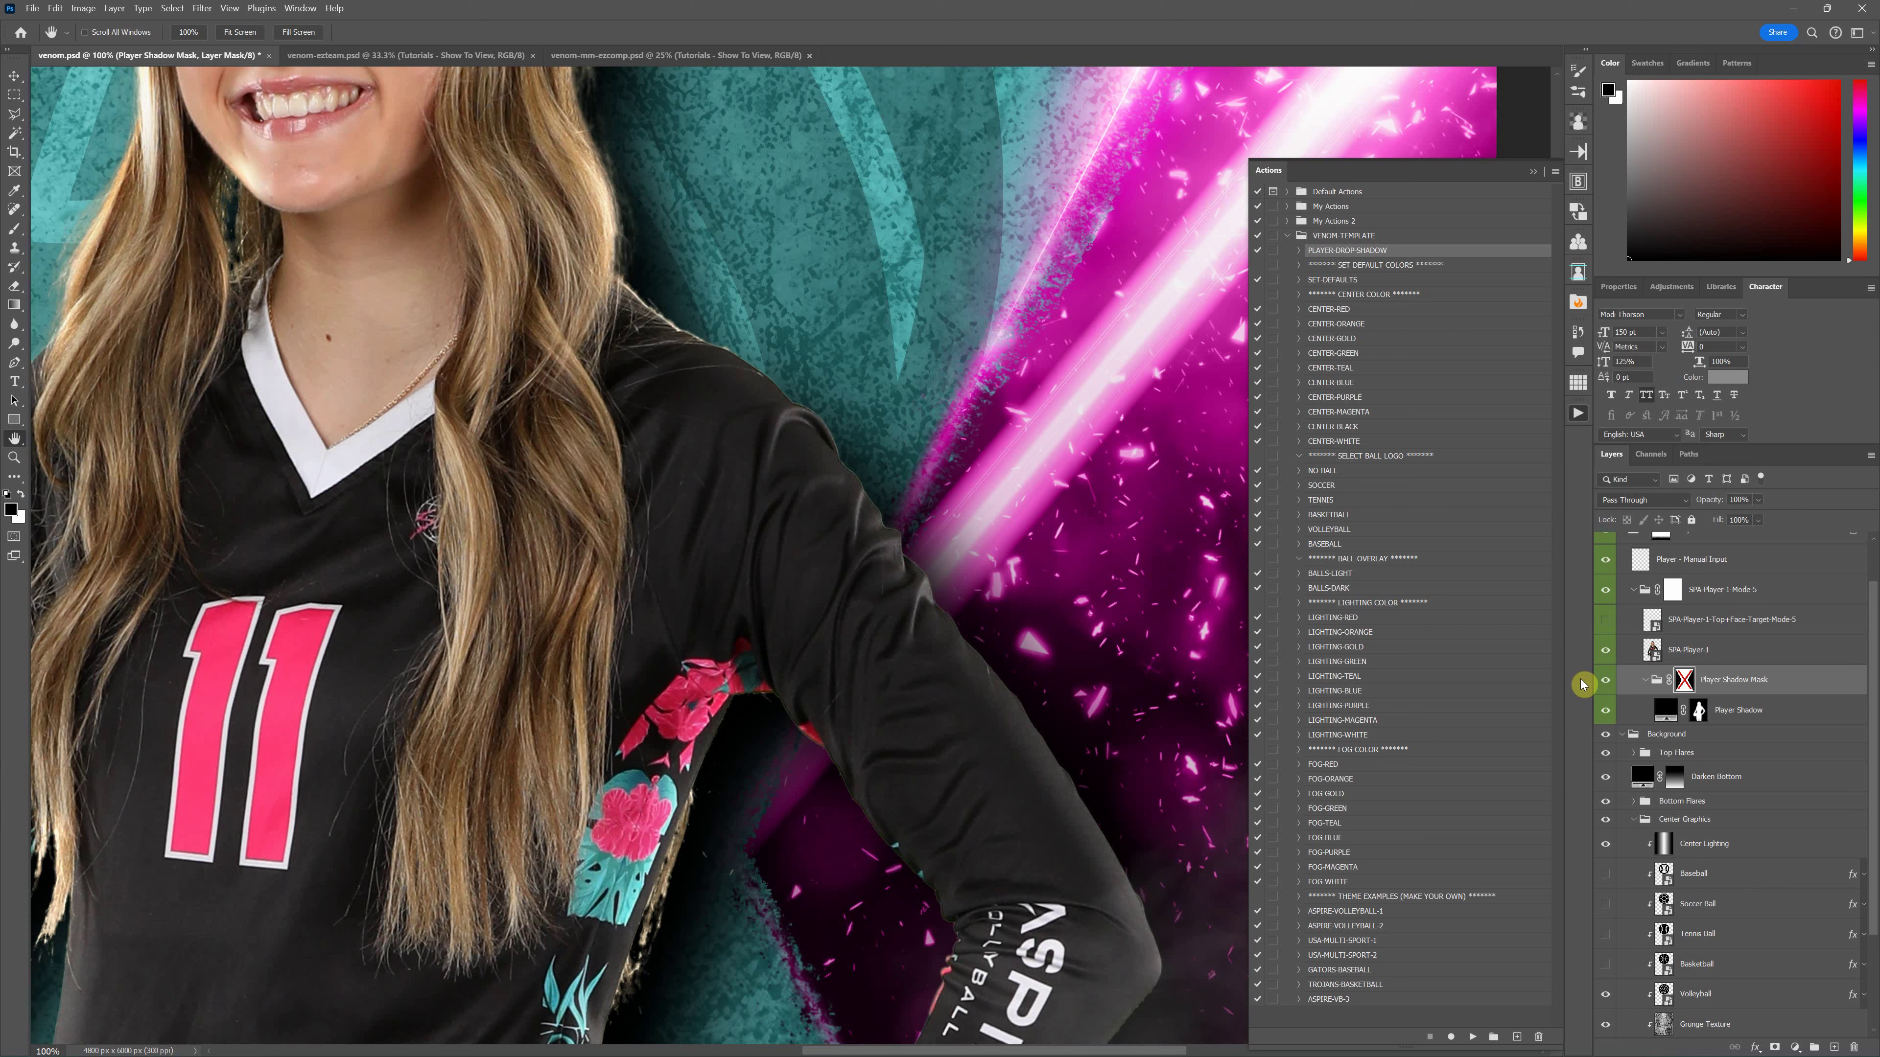
right_click(1682, 687)
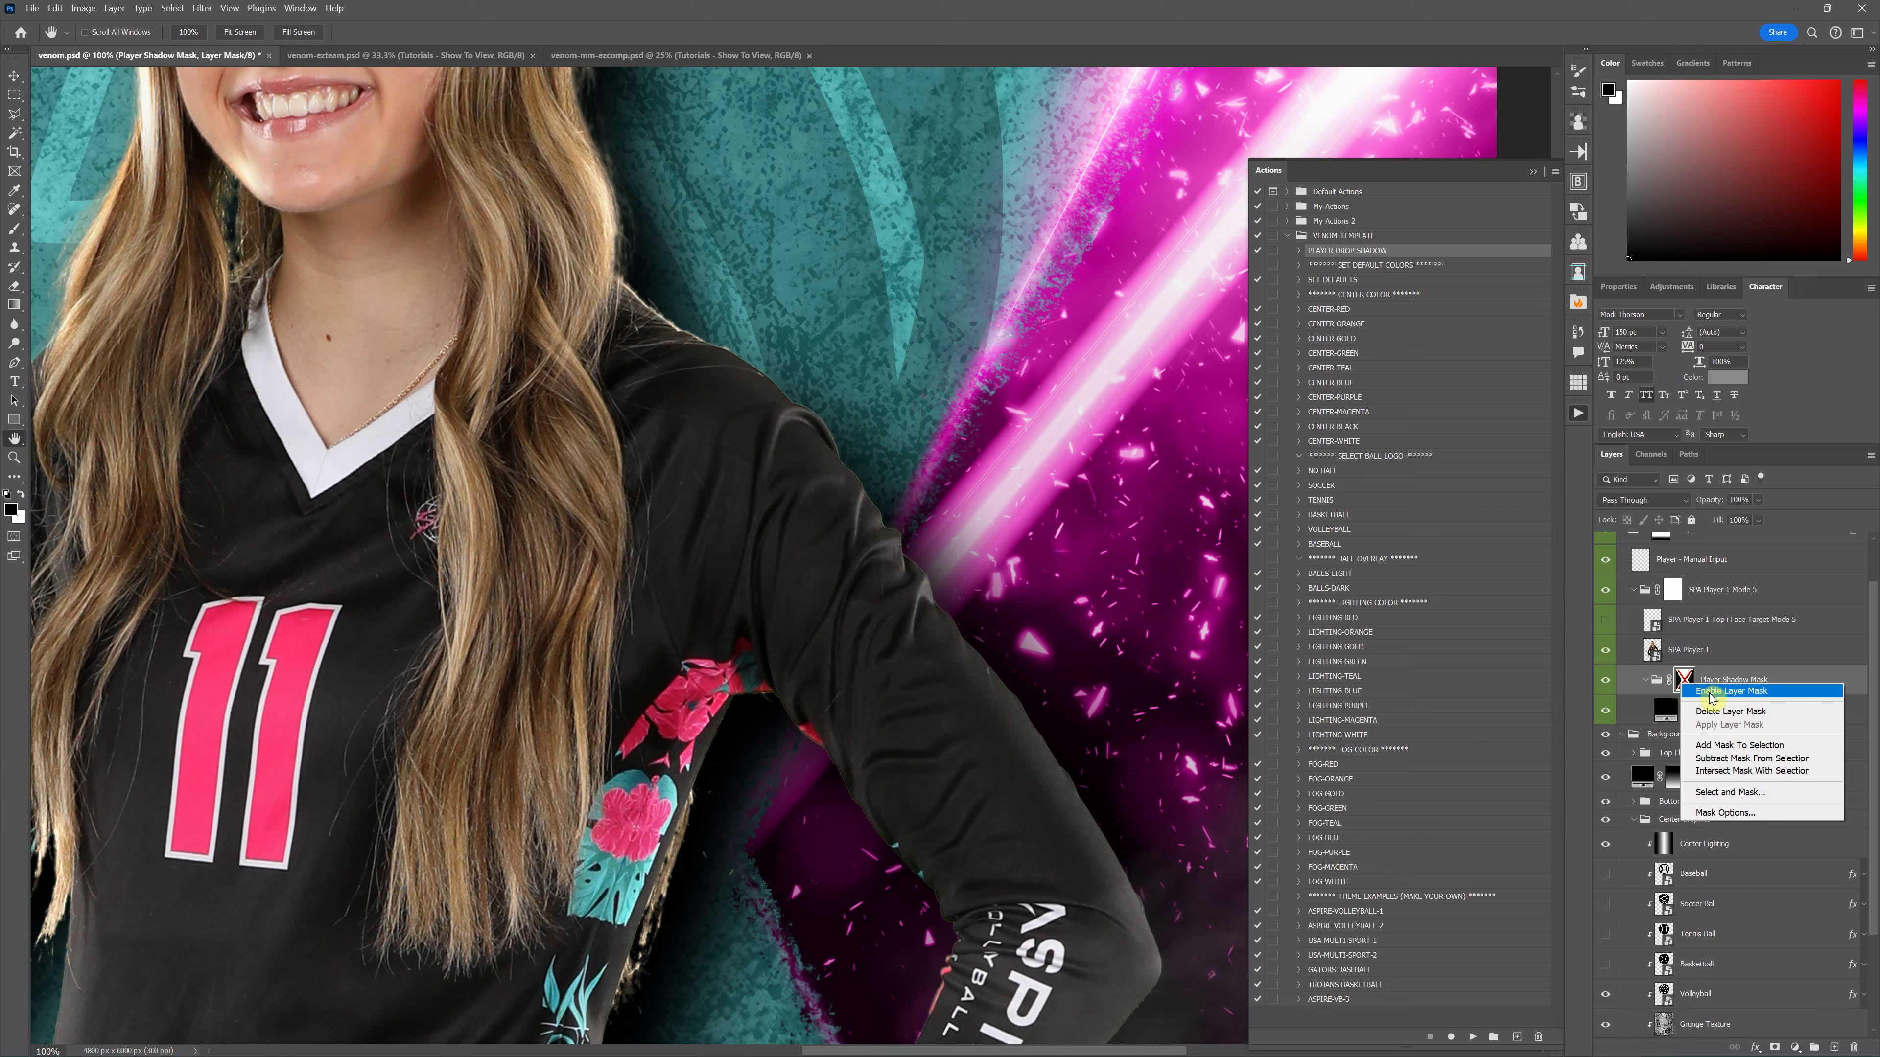
left_click(1706, 690)
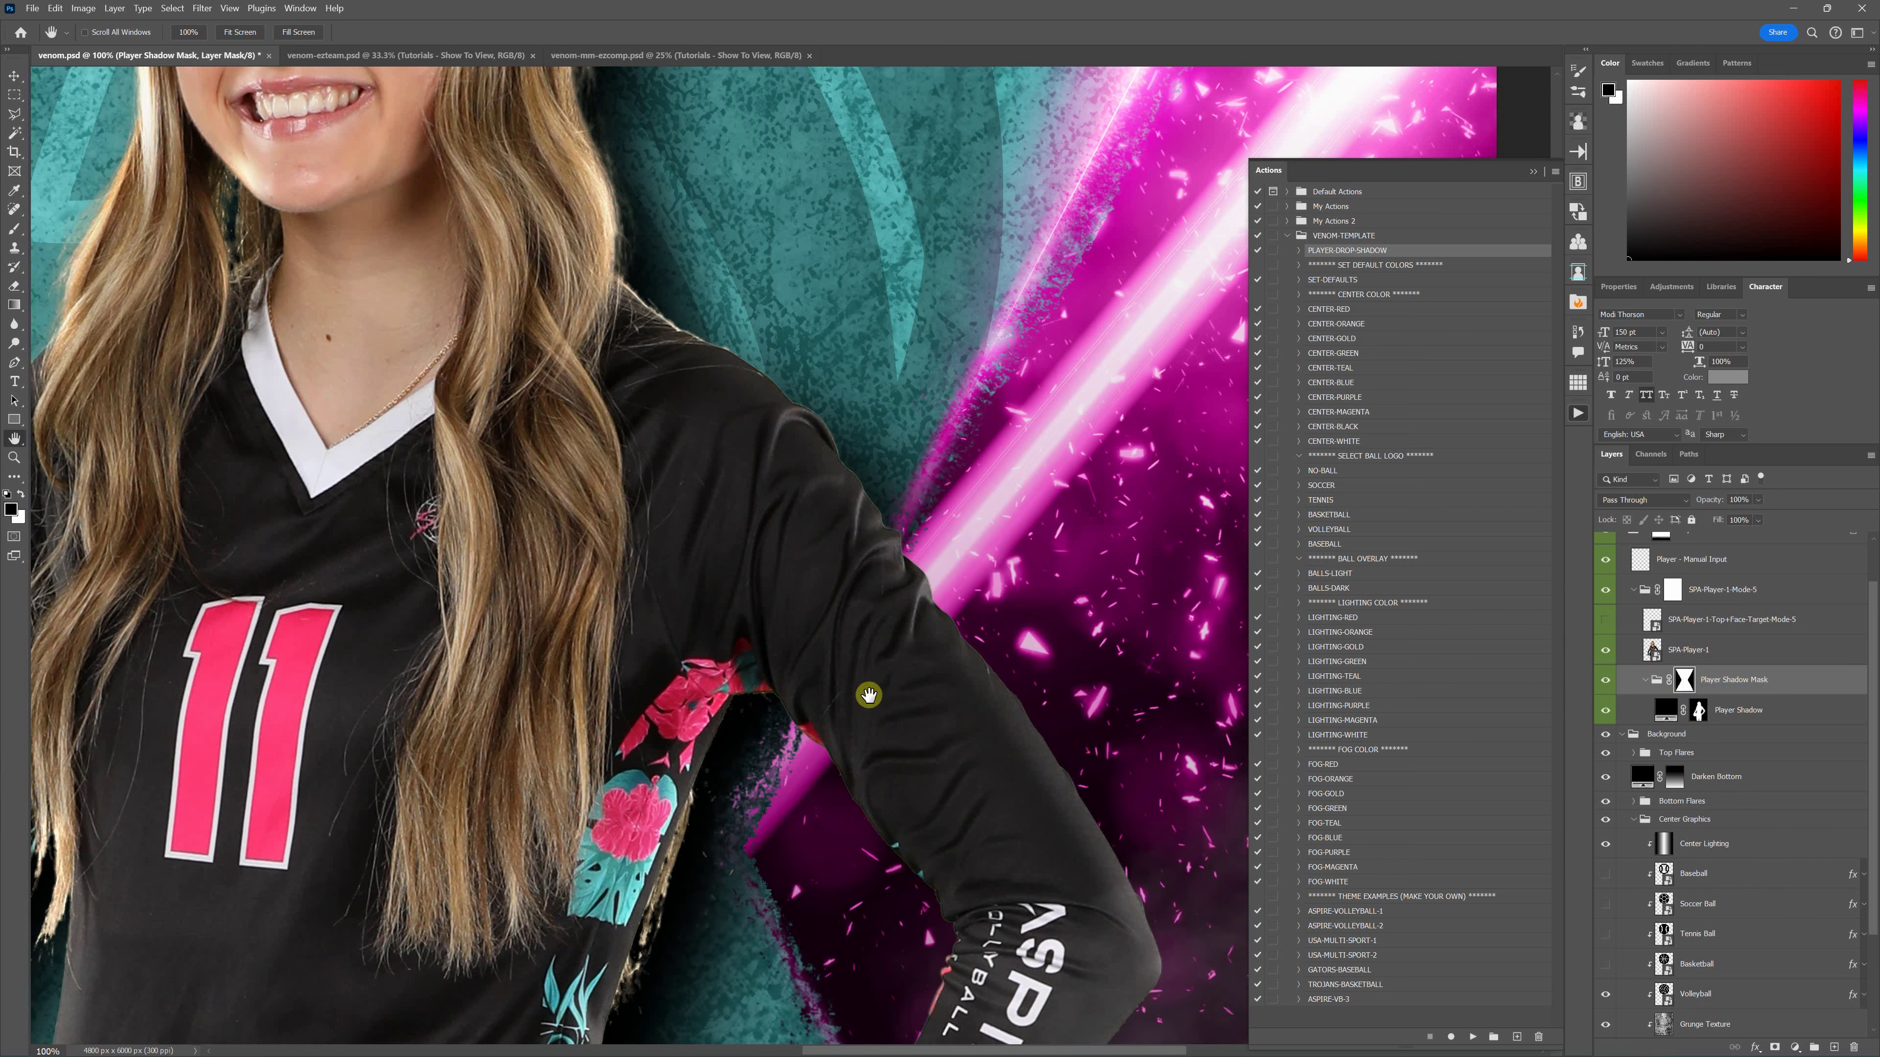
key("ctrl+0")
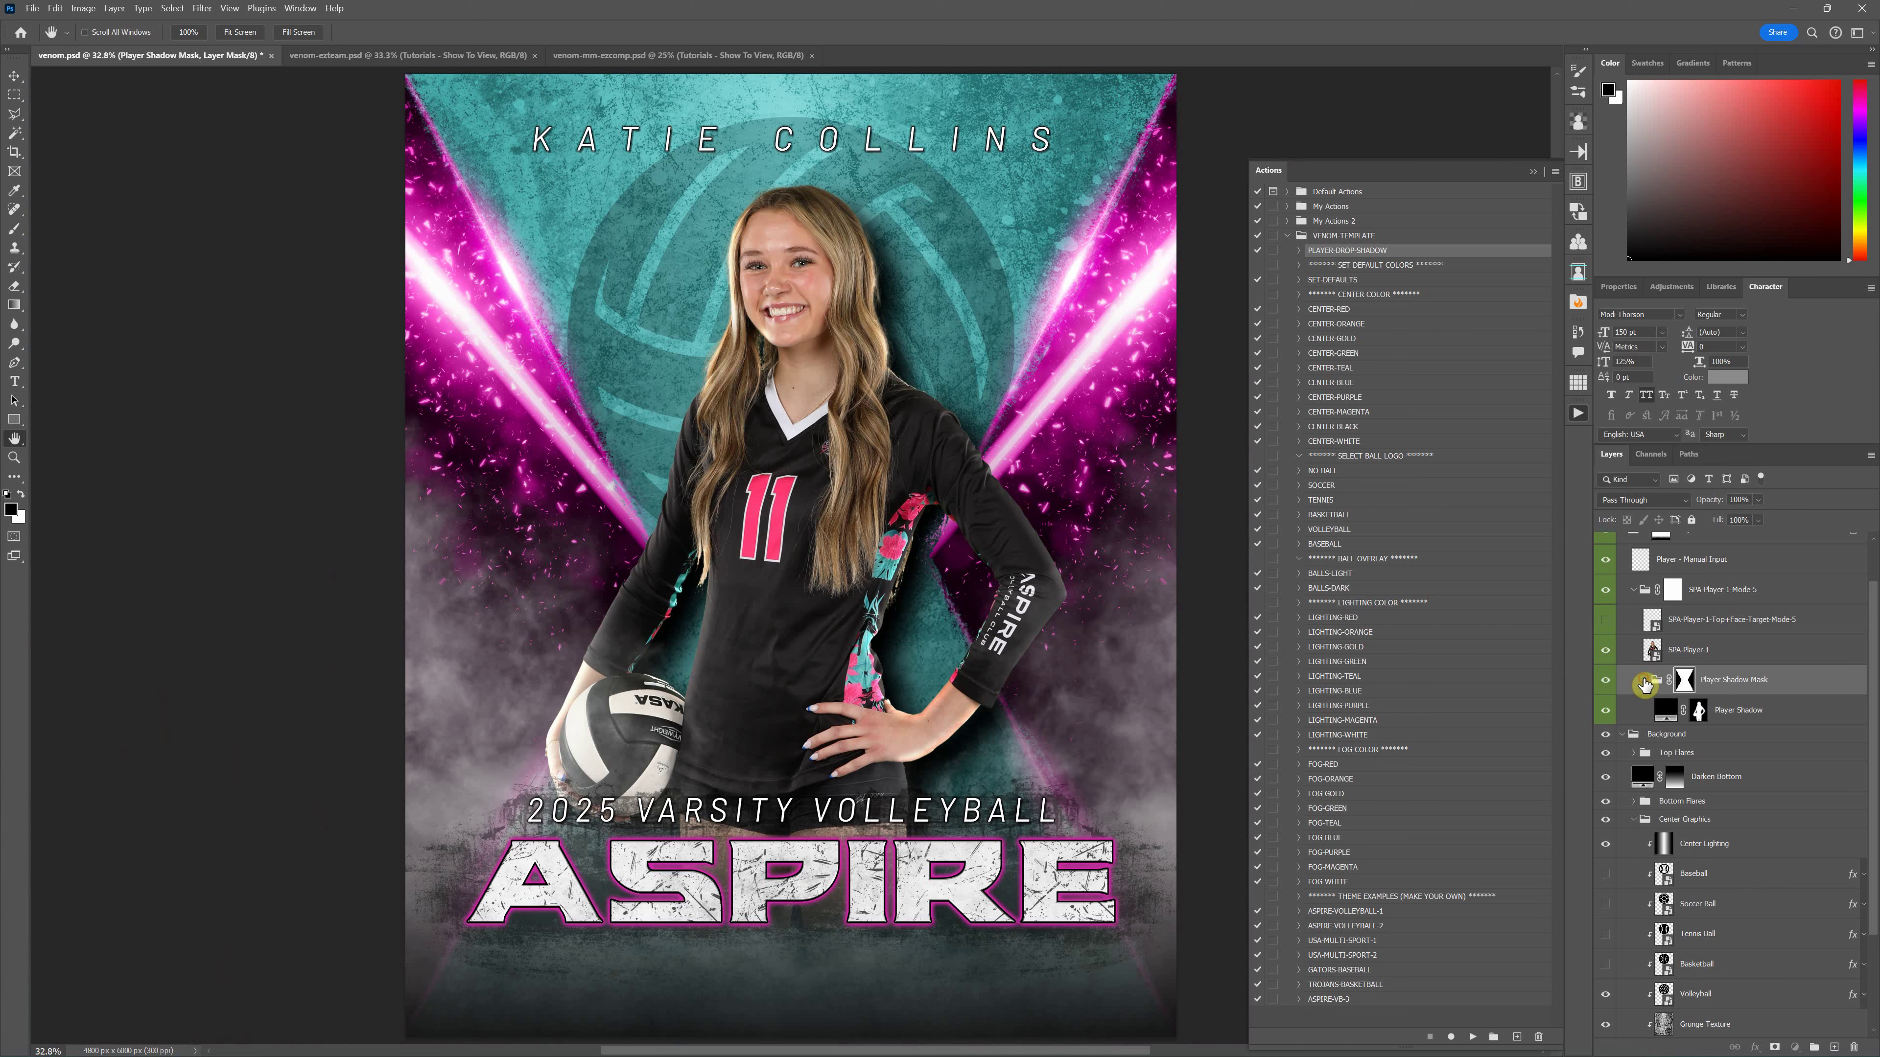
Collapse the Player Shadow Mask group and remove it from beneath the SPA-Player-1 layer
left_click(1644, 682)
left_click(1807, 652)
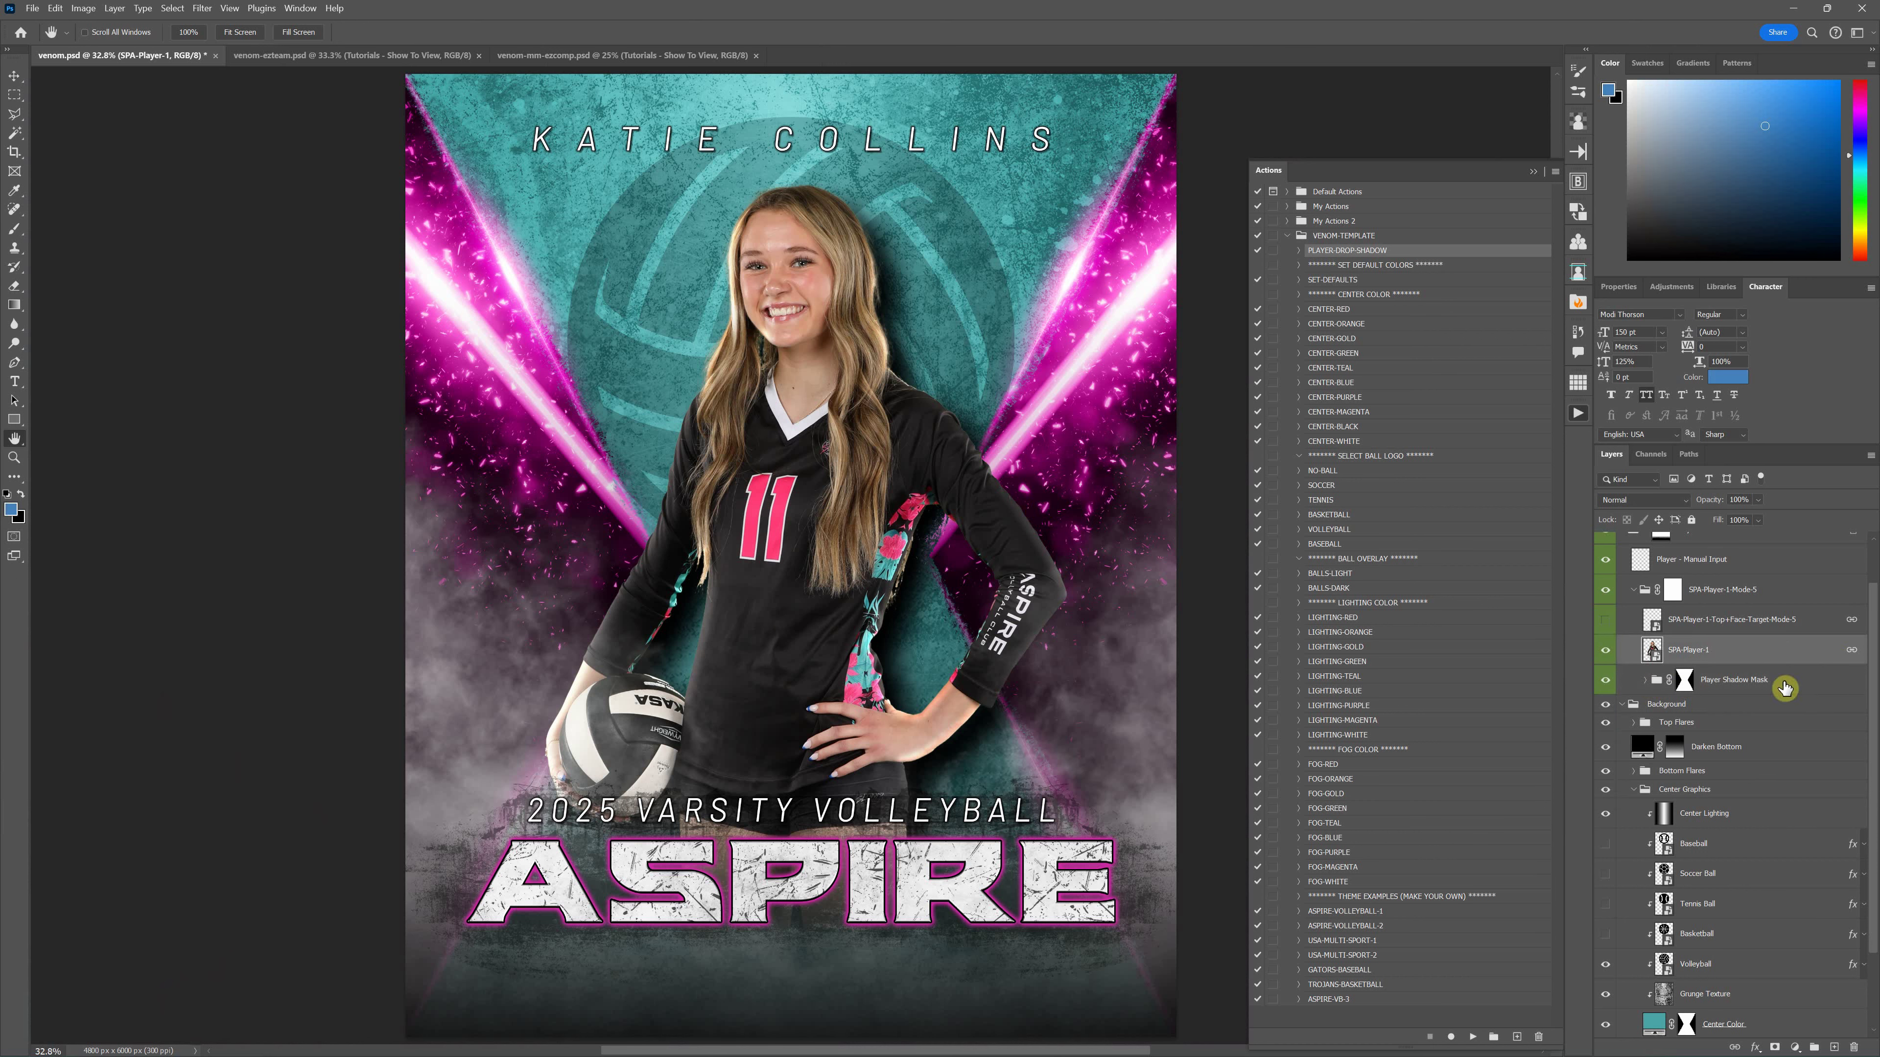
left_click_drag(1805, 687, 1794, 665)
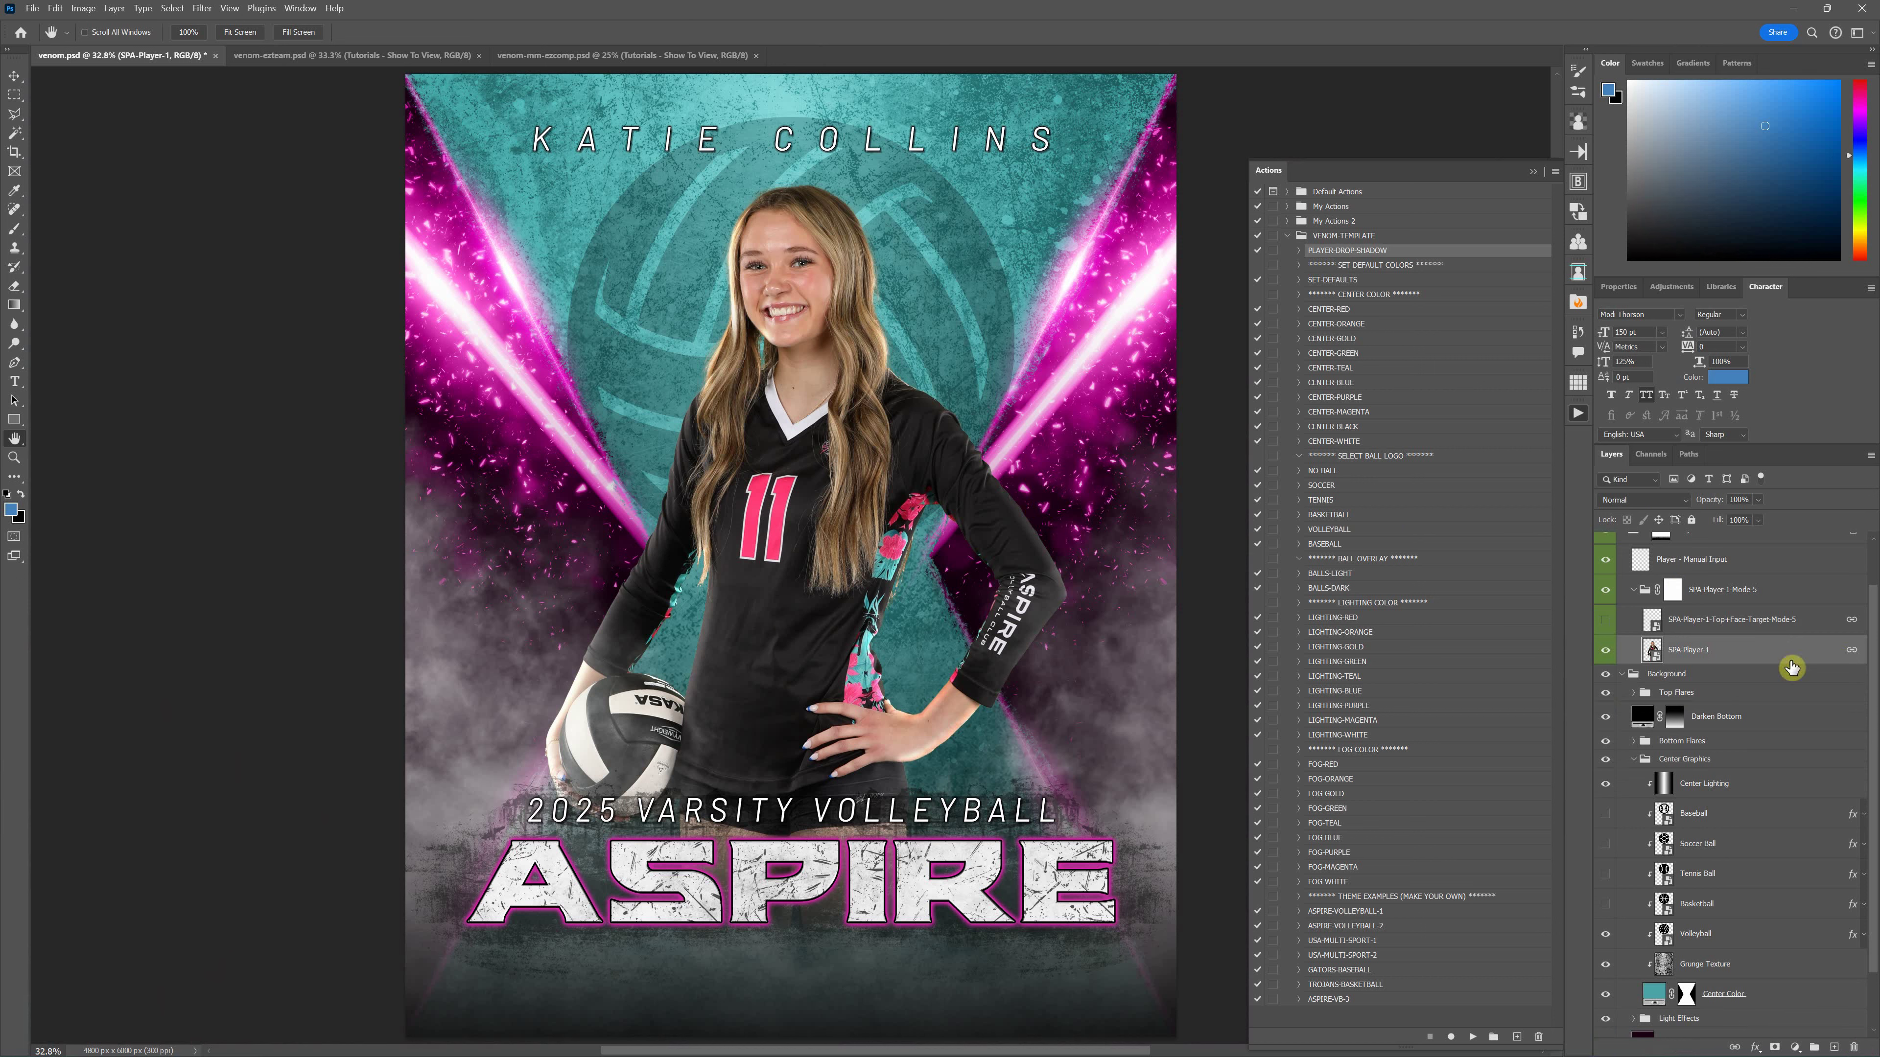
Add a Drop Shadow style to the SPA-Player-1 layer with 80% opacity, 96 px distance and 13% spread
double_click(1829, 656)
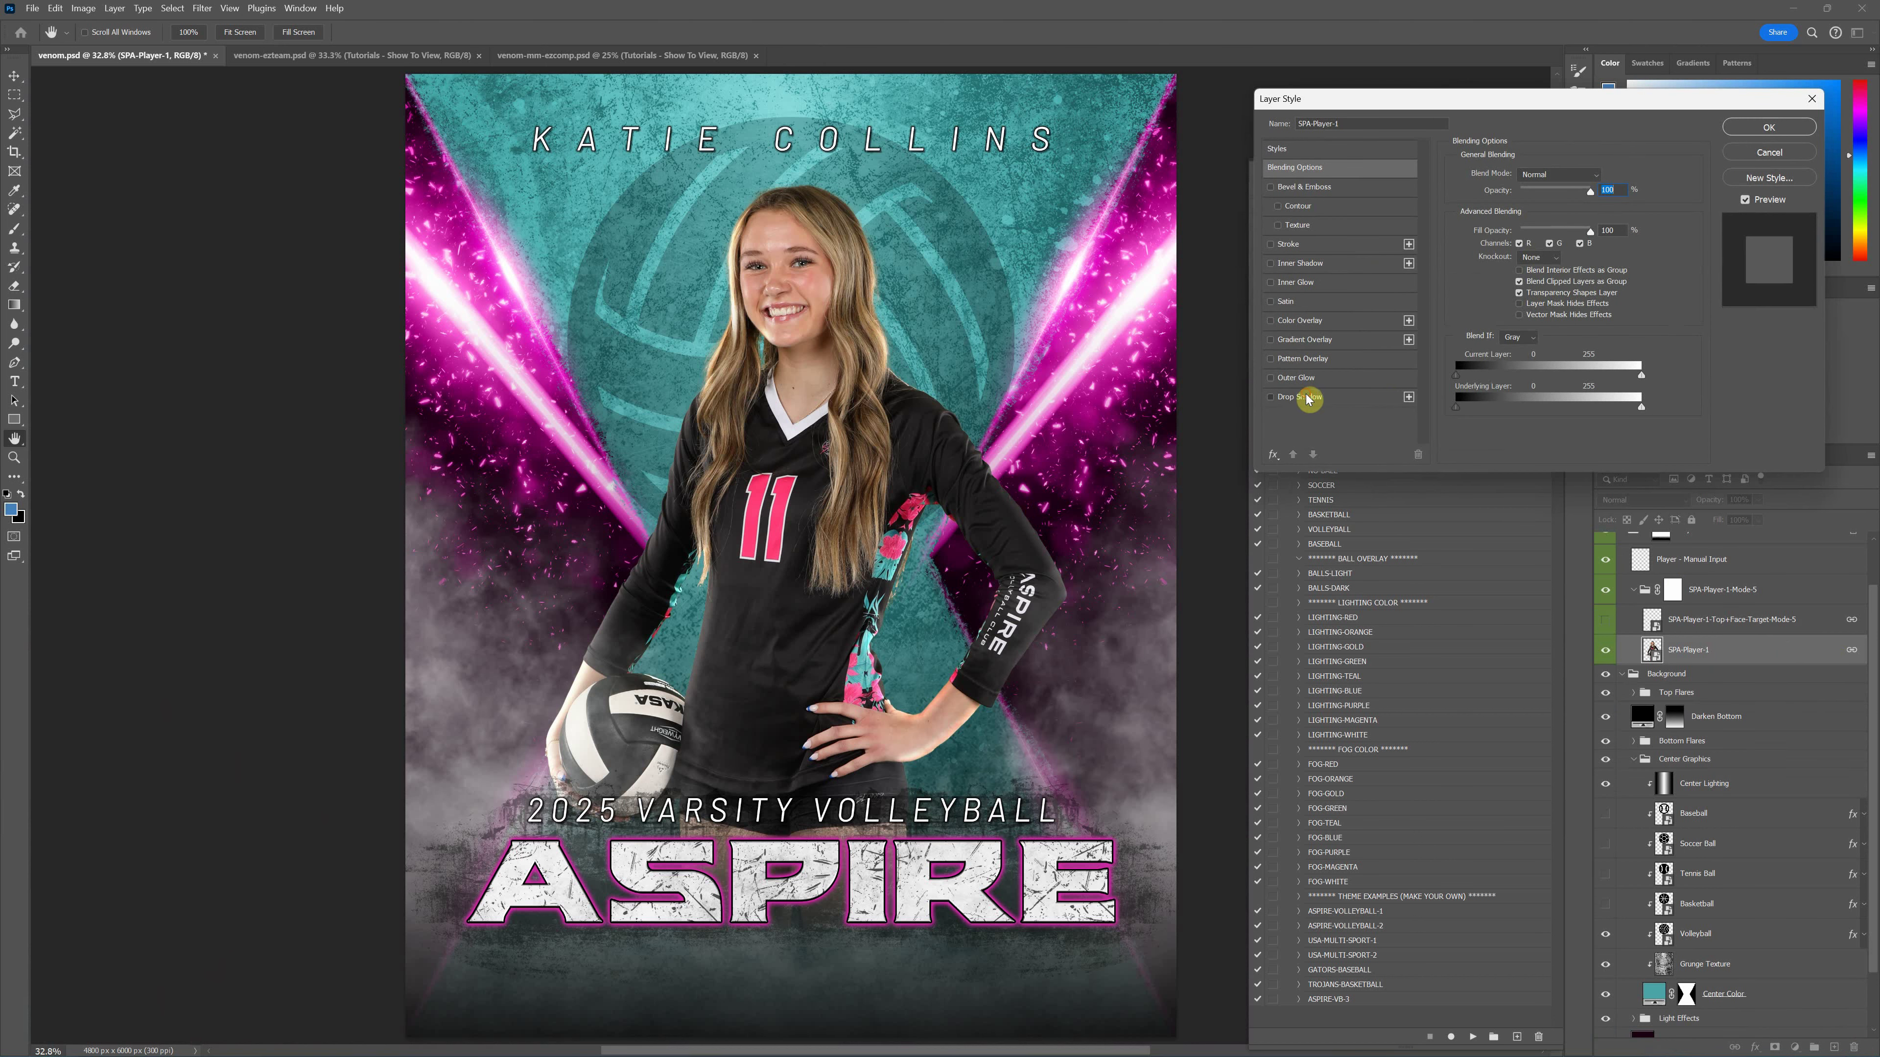
left_click(1272, 399)
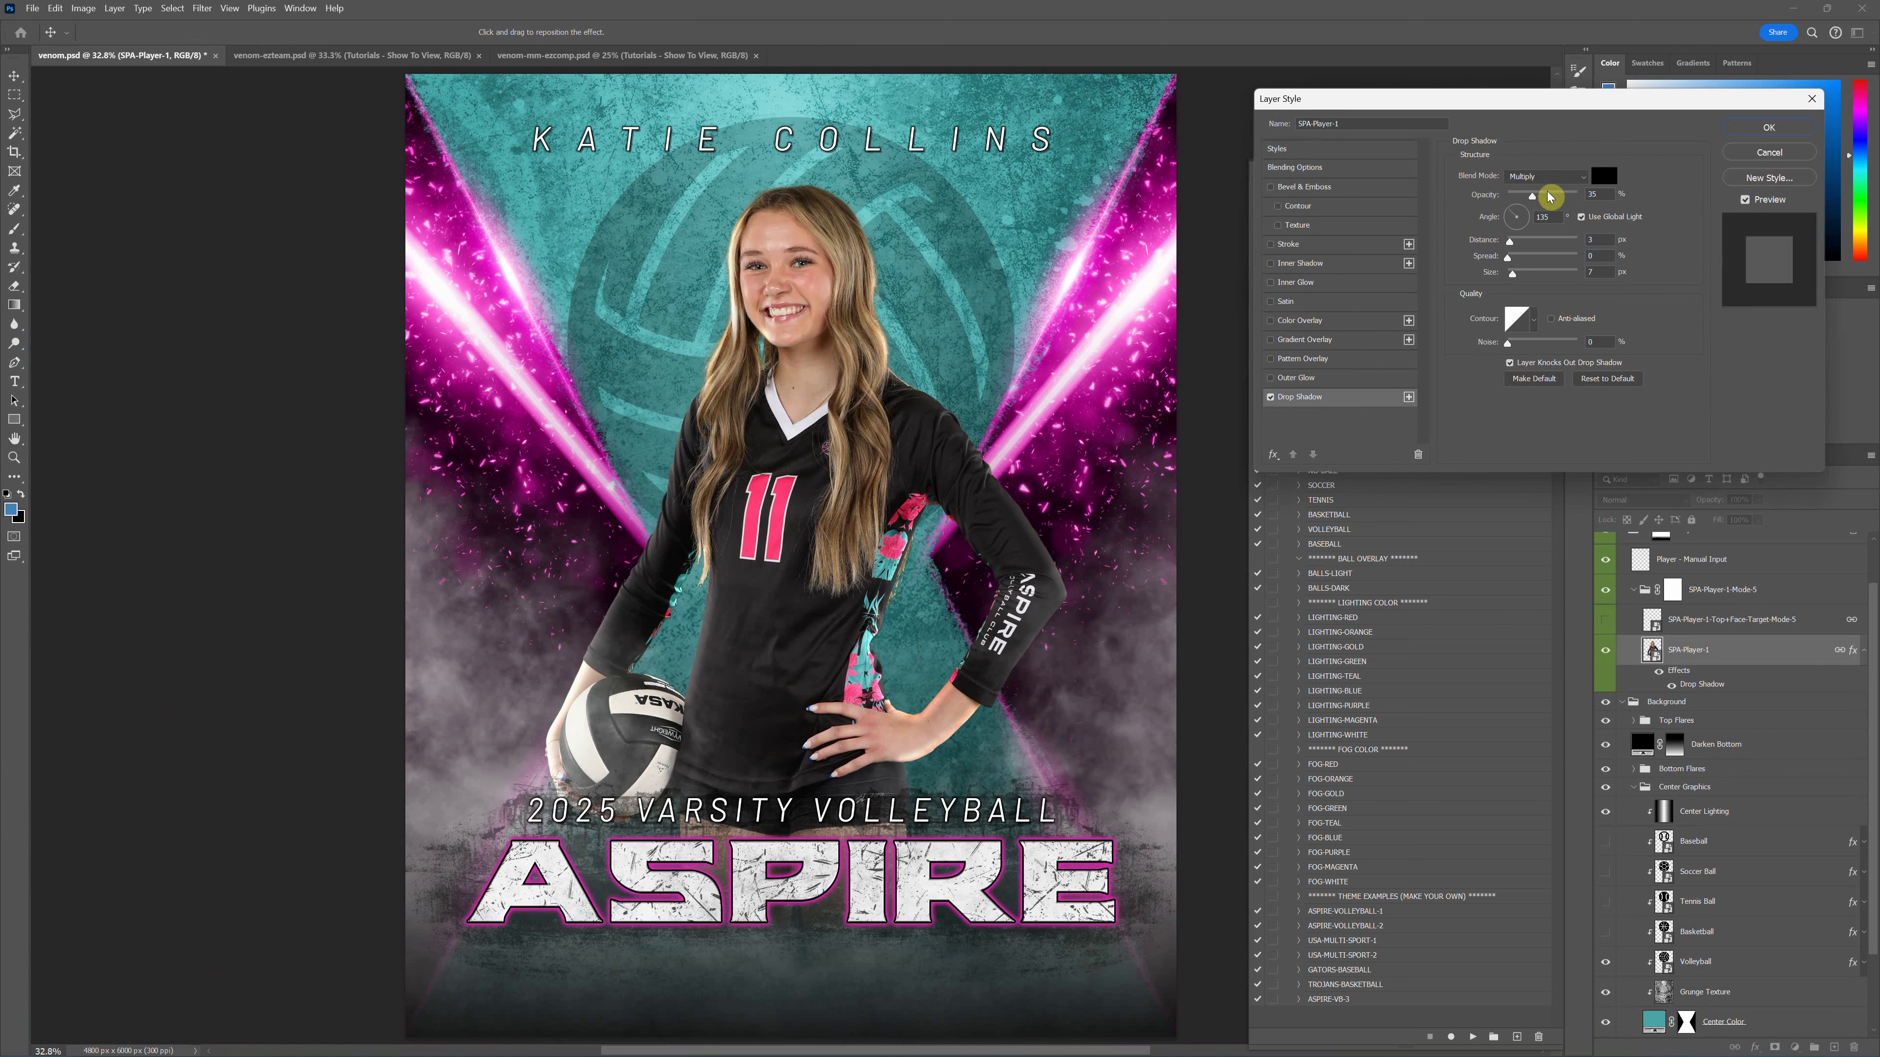
left_click_drag(1536, 199, 1560, 244)
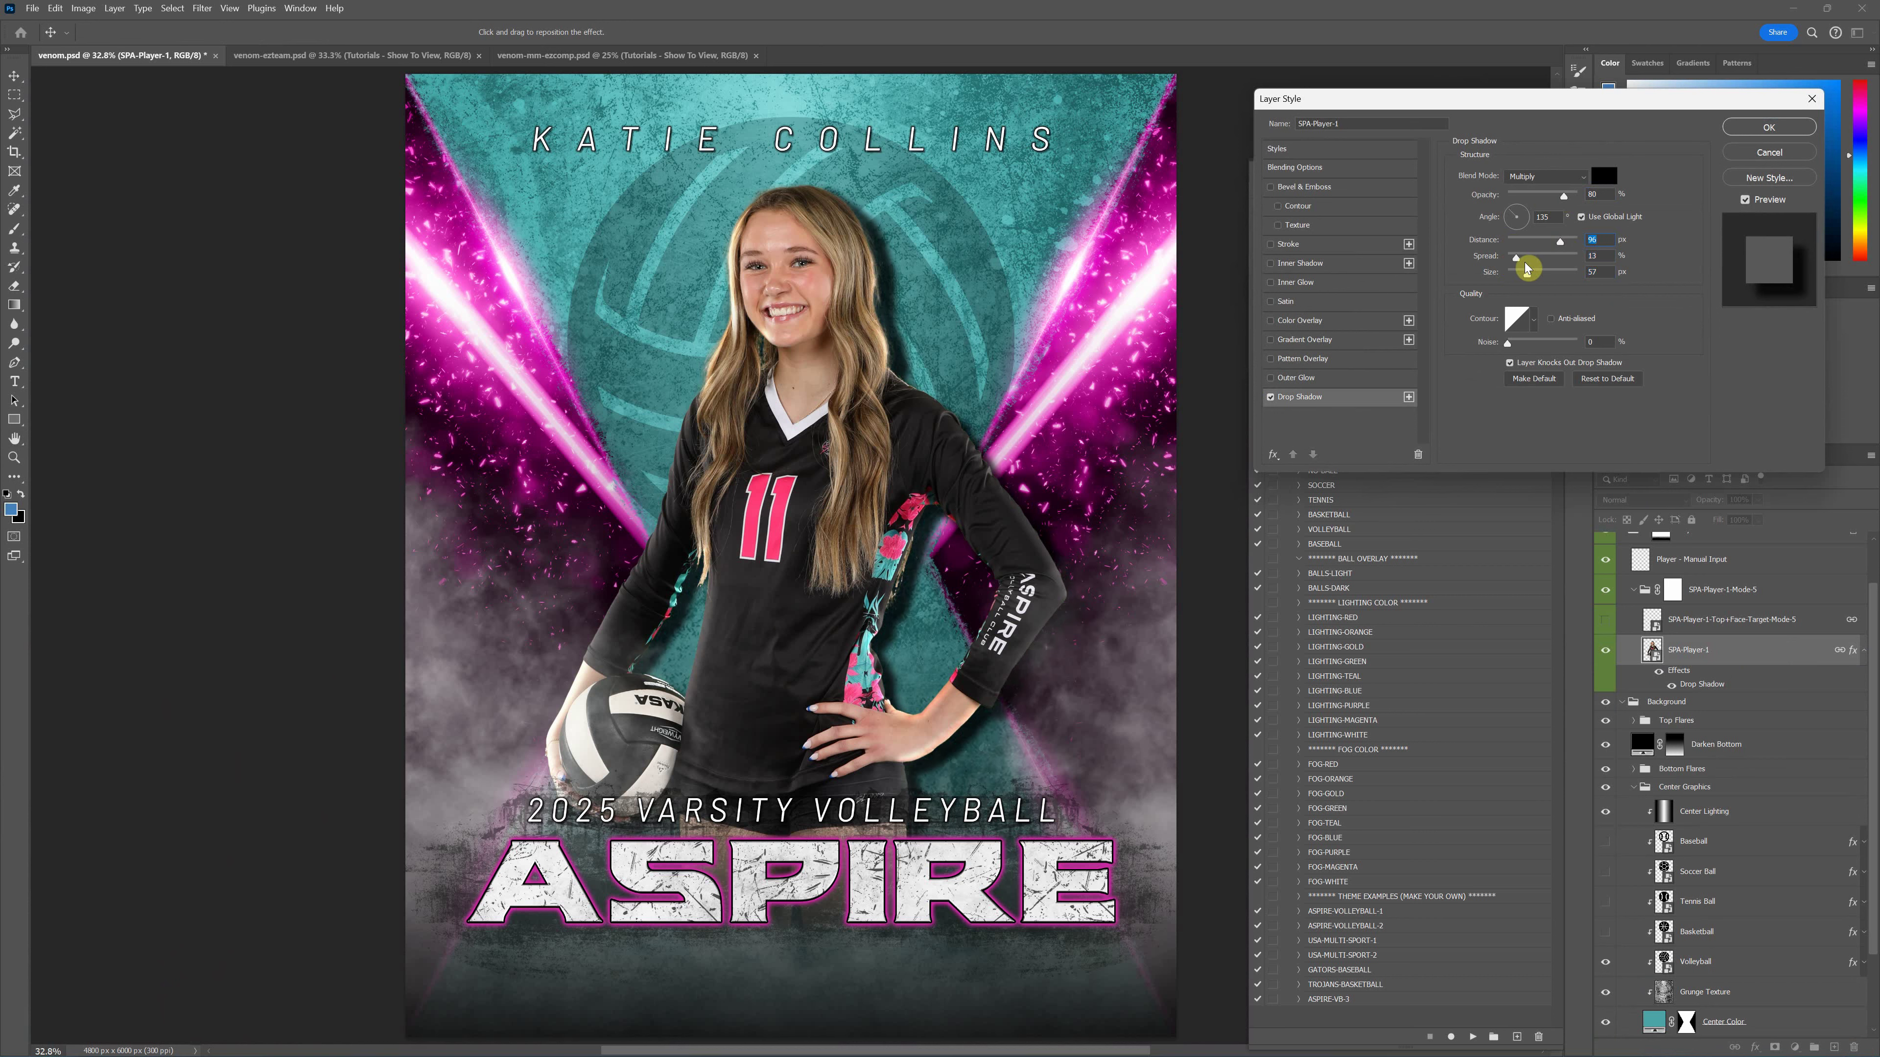
Soften the drop shadow by increasing its size and lowering its opacity, and apply the layer style
left_click(1563, 198)
left_click_drag(1529, 278, 1560, 276)
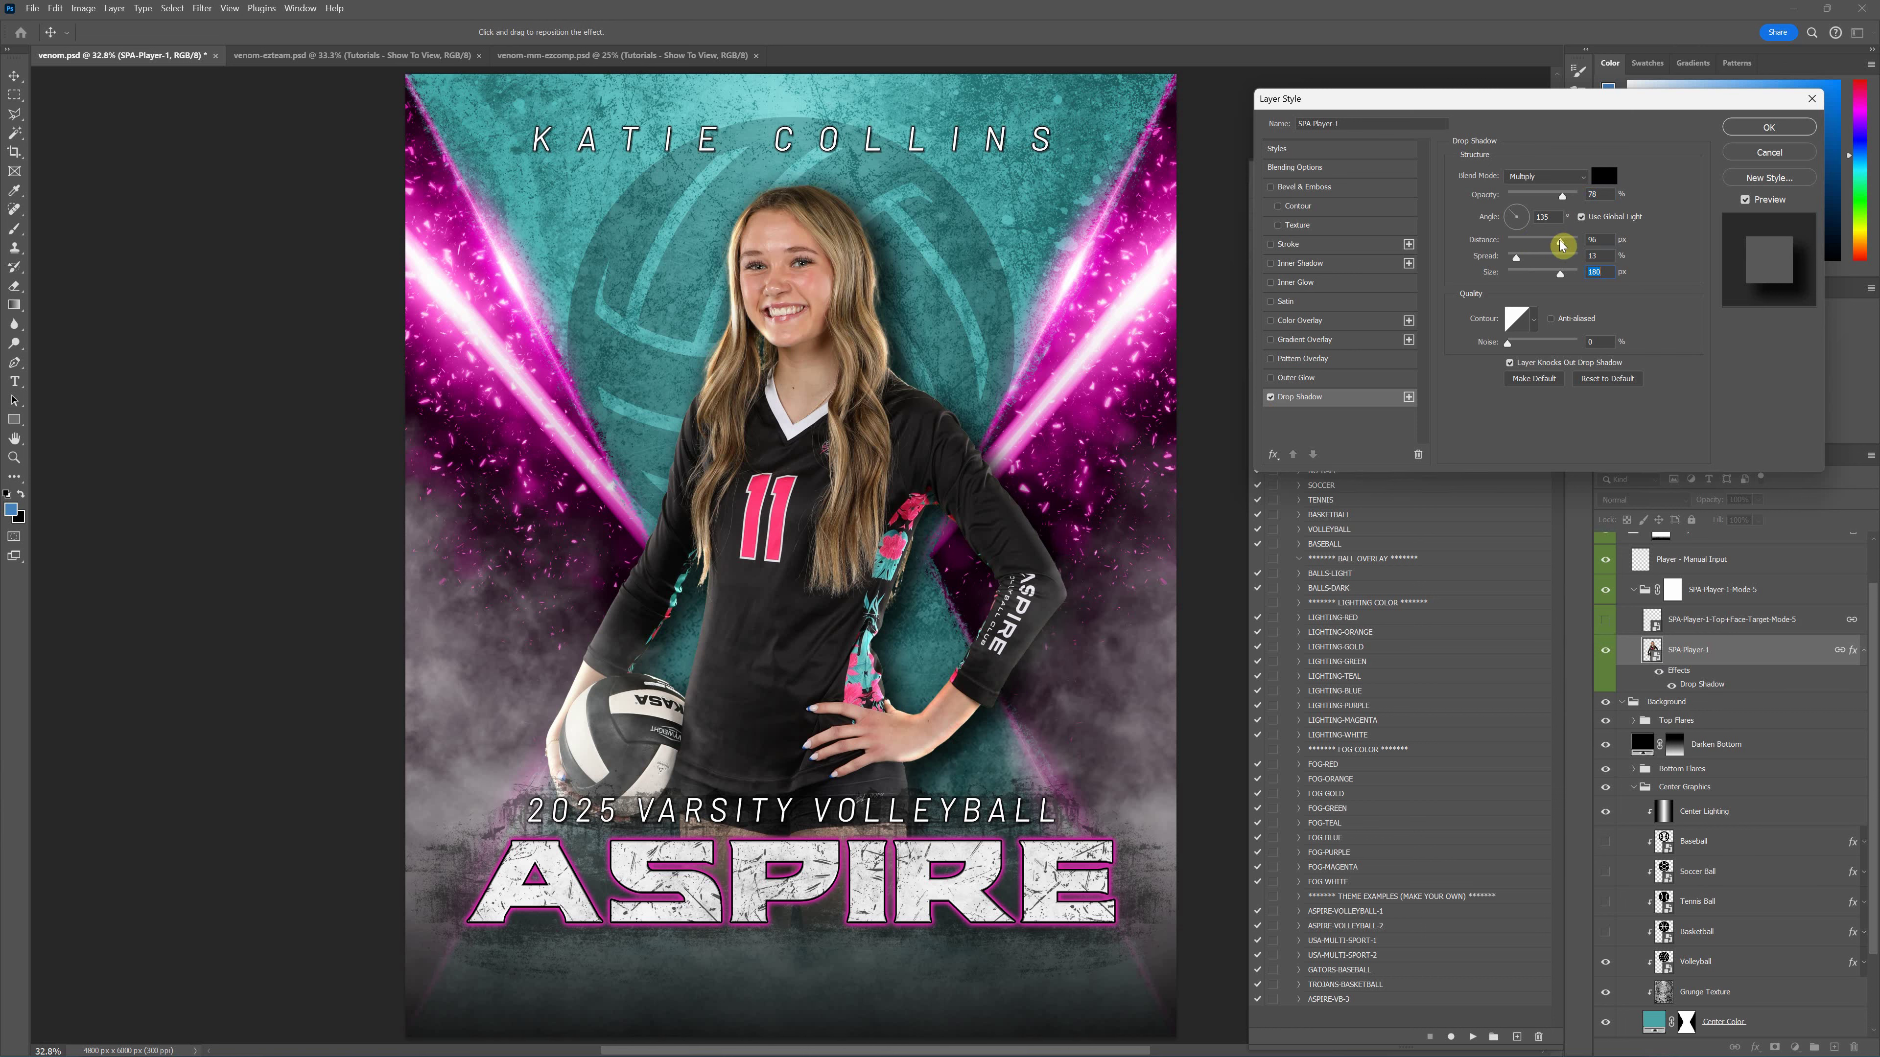
left_click_drag(1564, 198, 1546, 196)
left_click(1767, 128)
key("h")
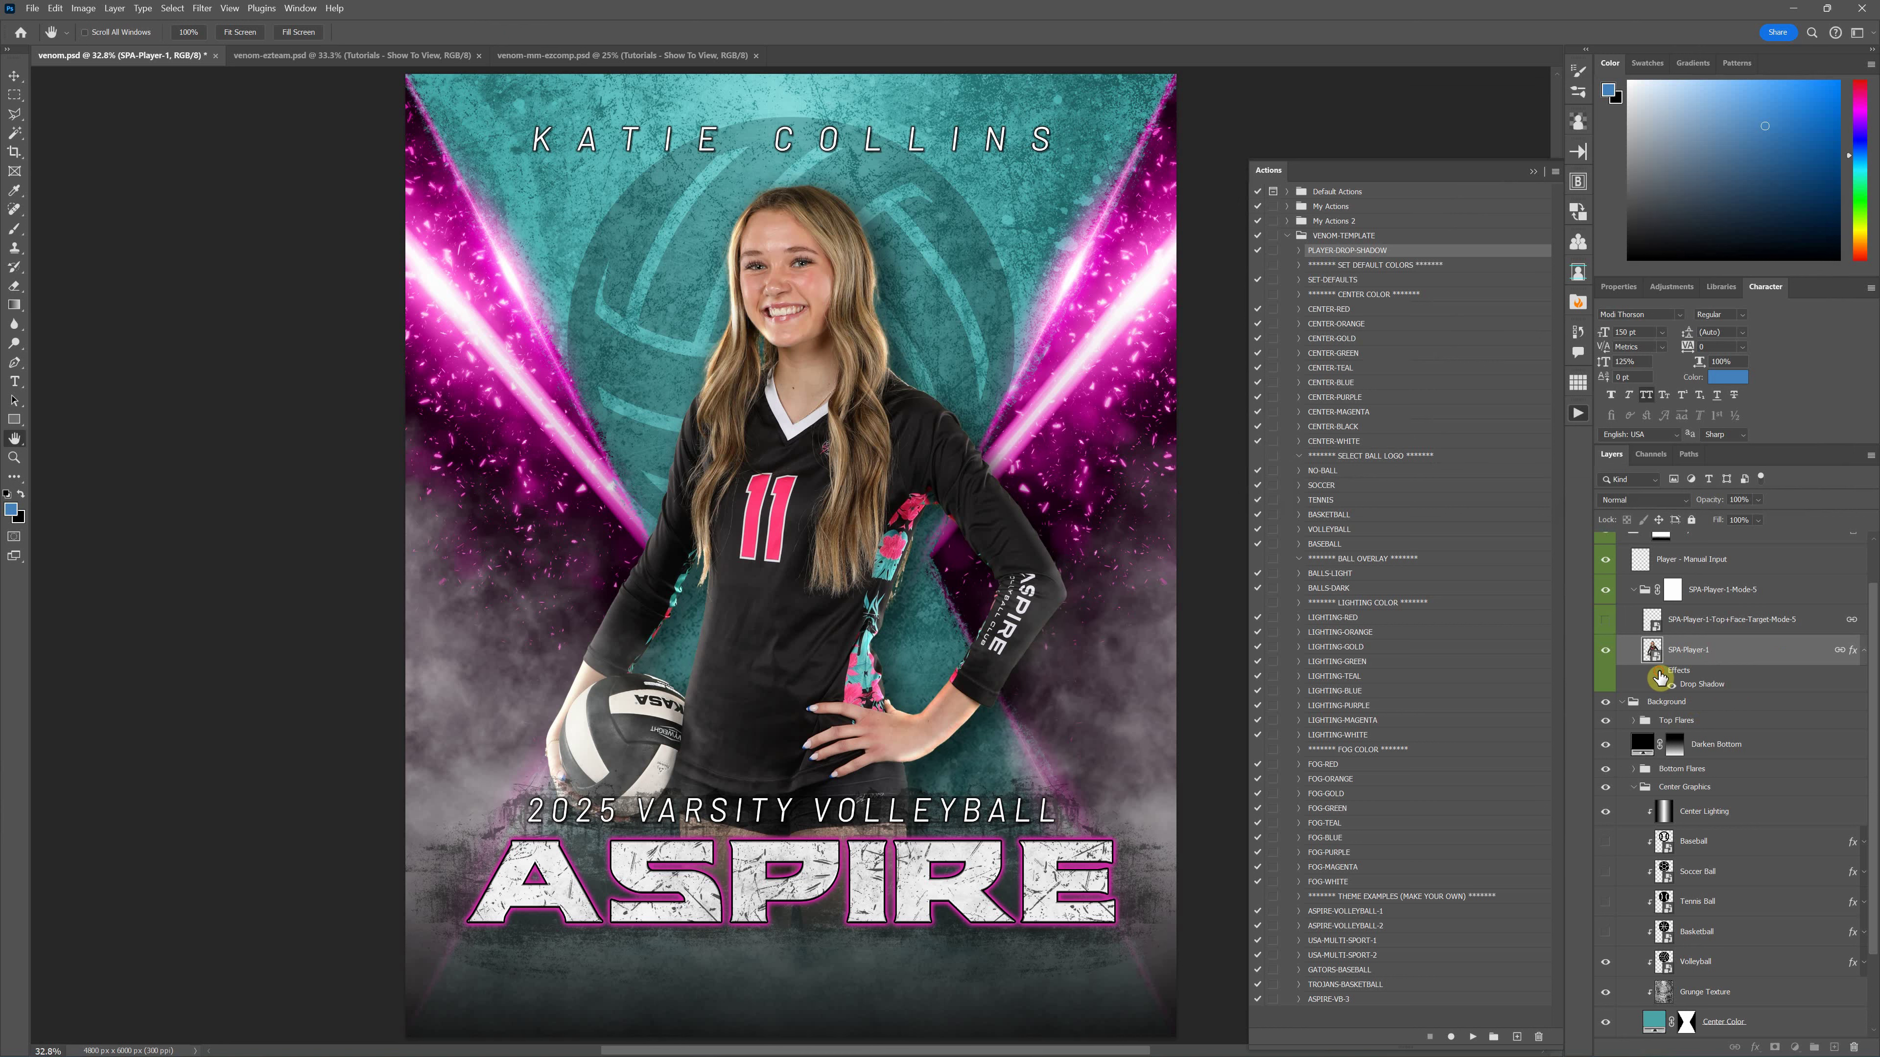
Hide the layer effects on the SPA-Player-1 layer
left_click(1659, 671)
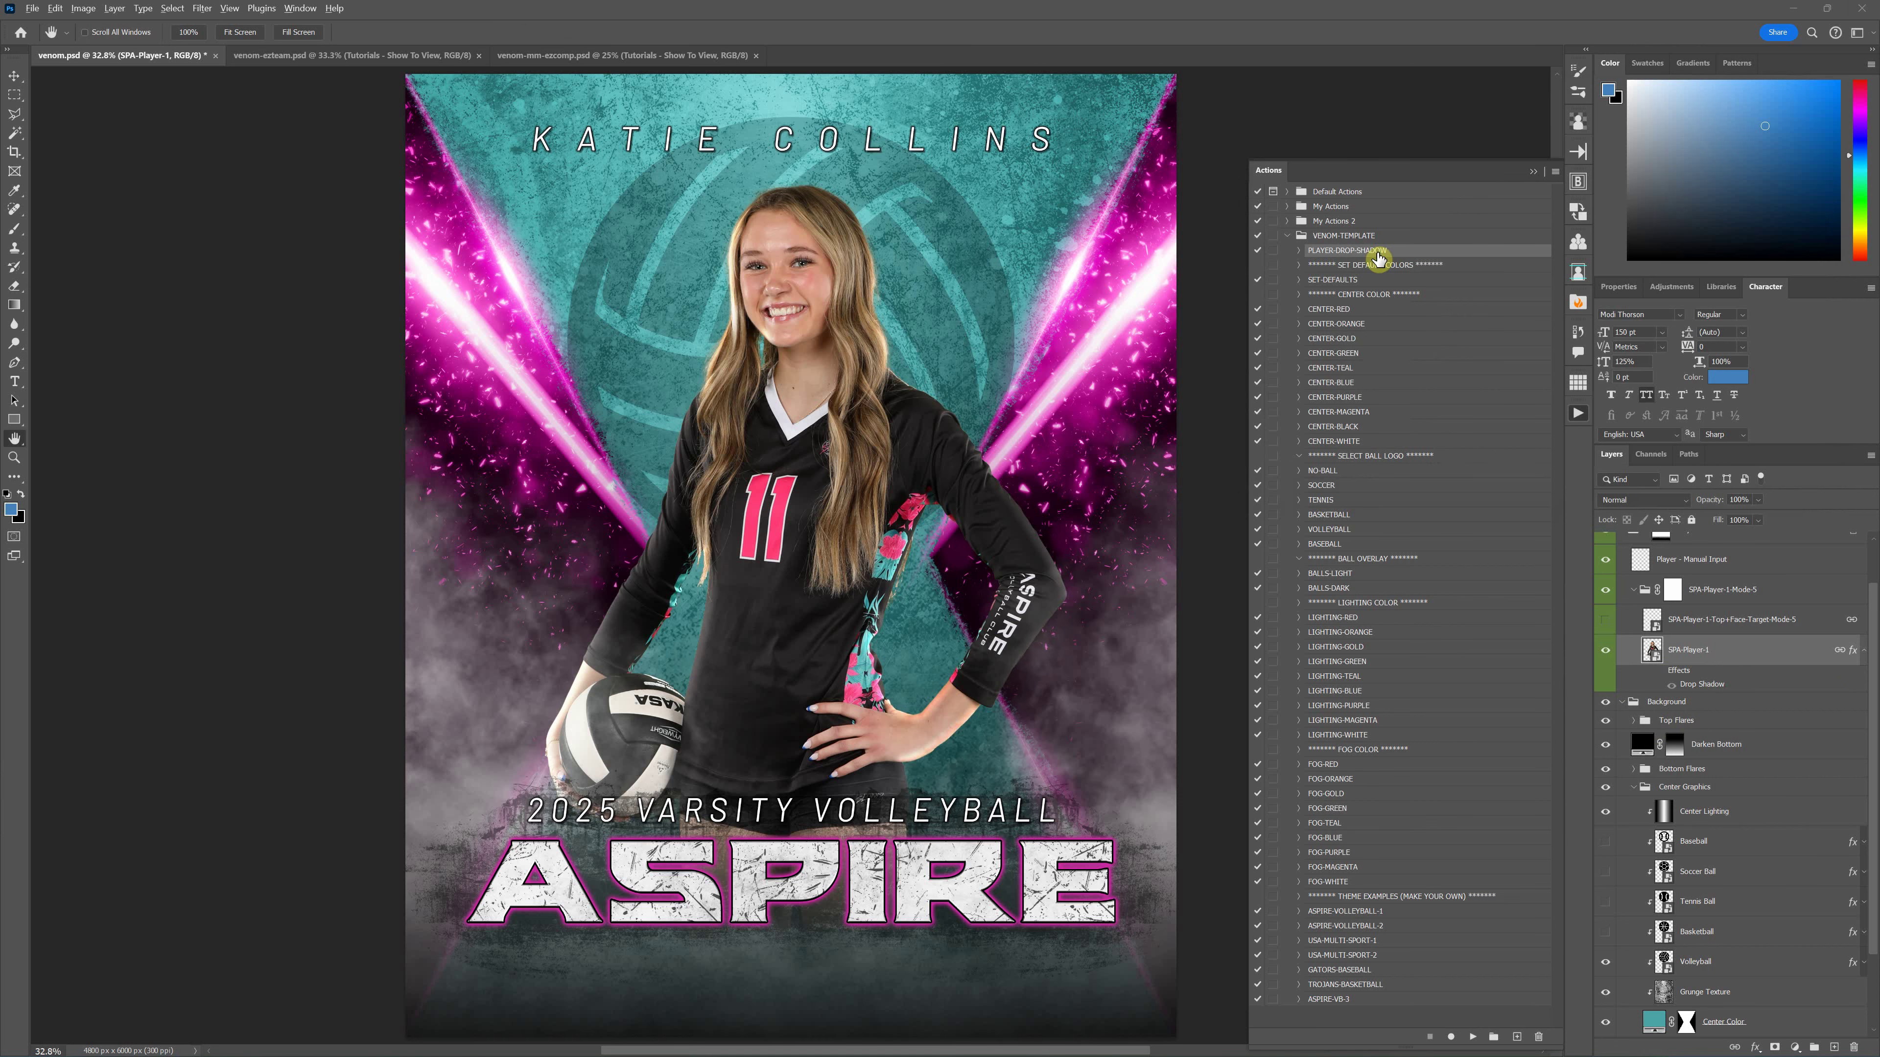
Switch to the LibreOffice Calc action data file, examine the POST ACTION 1 and POST ACTION 2 columns, and return to Photoshop
key("alt+Tab")
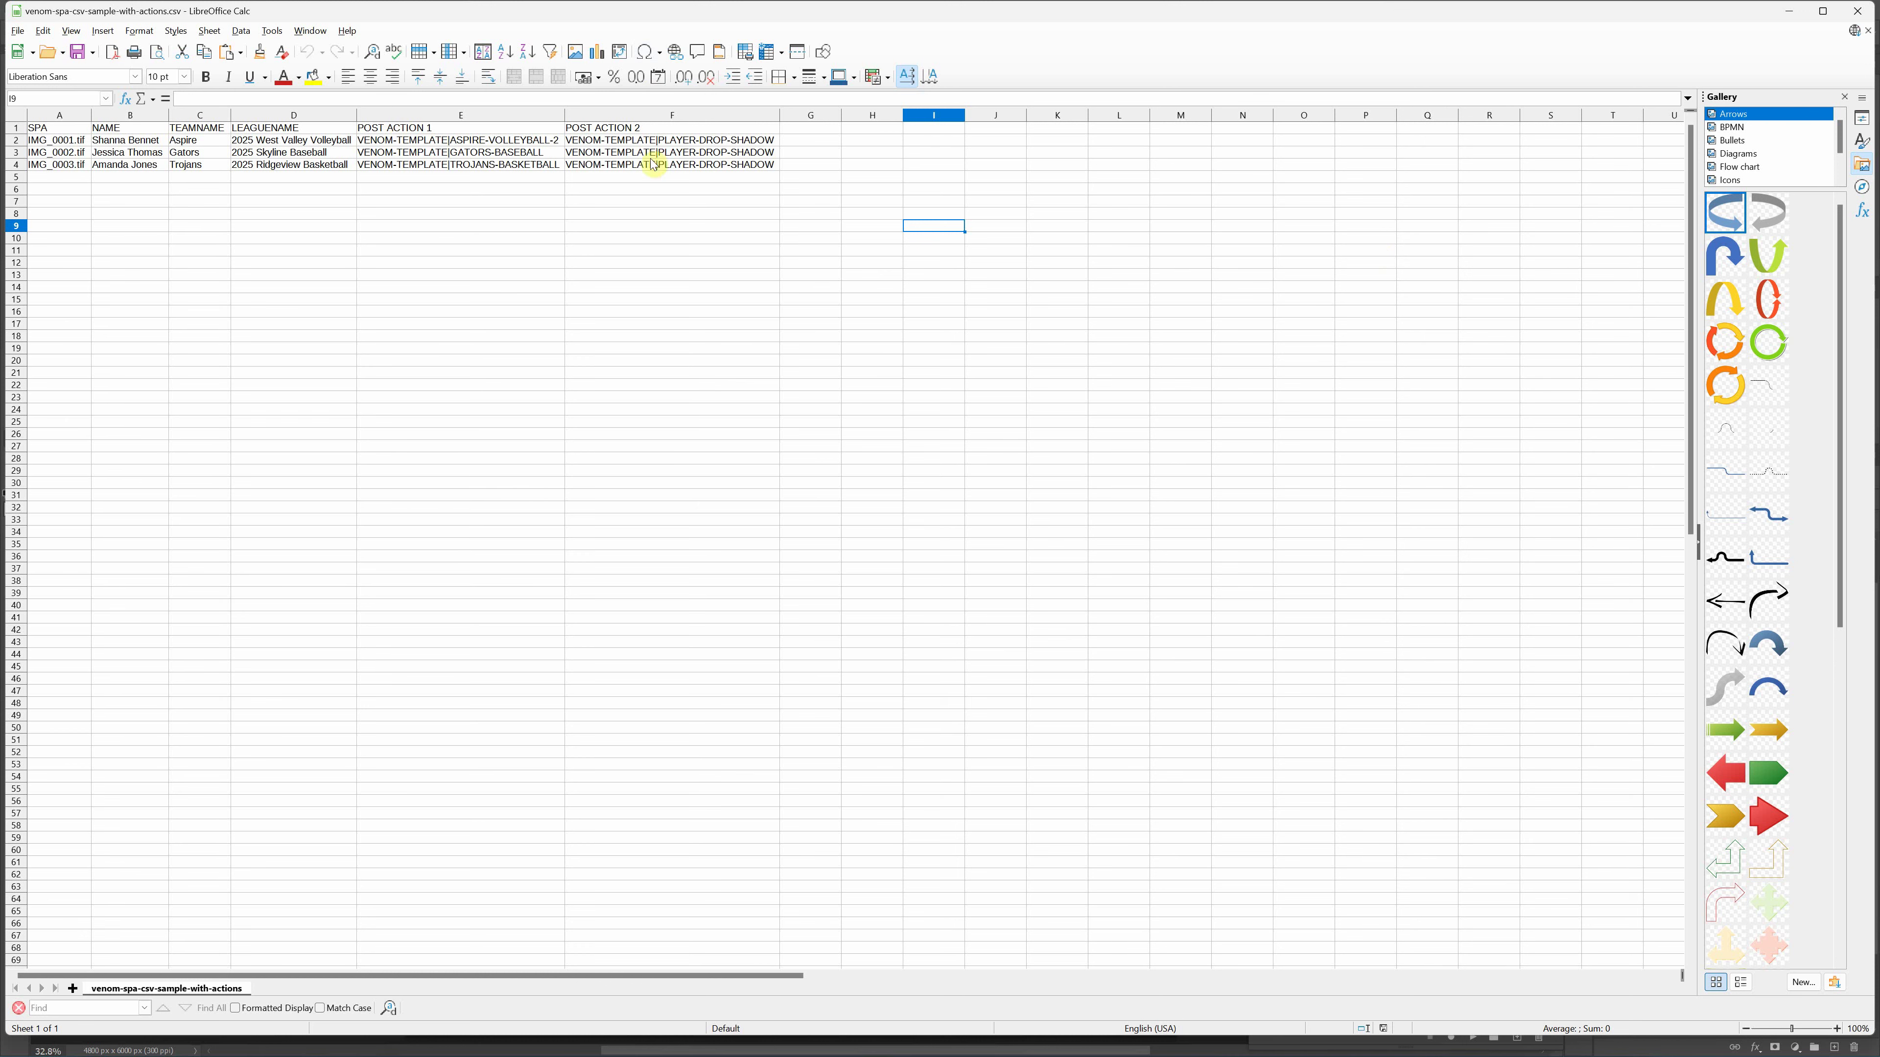
left_click(639, 194)
left_click(652, 121)
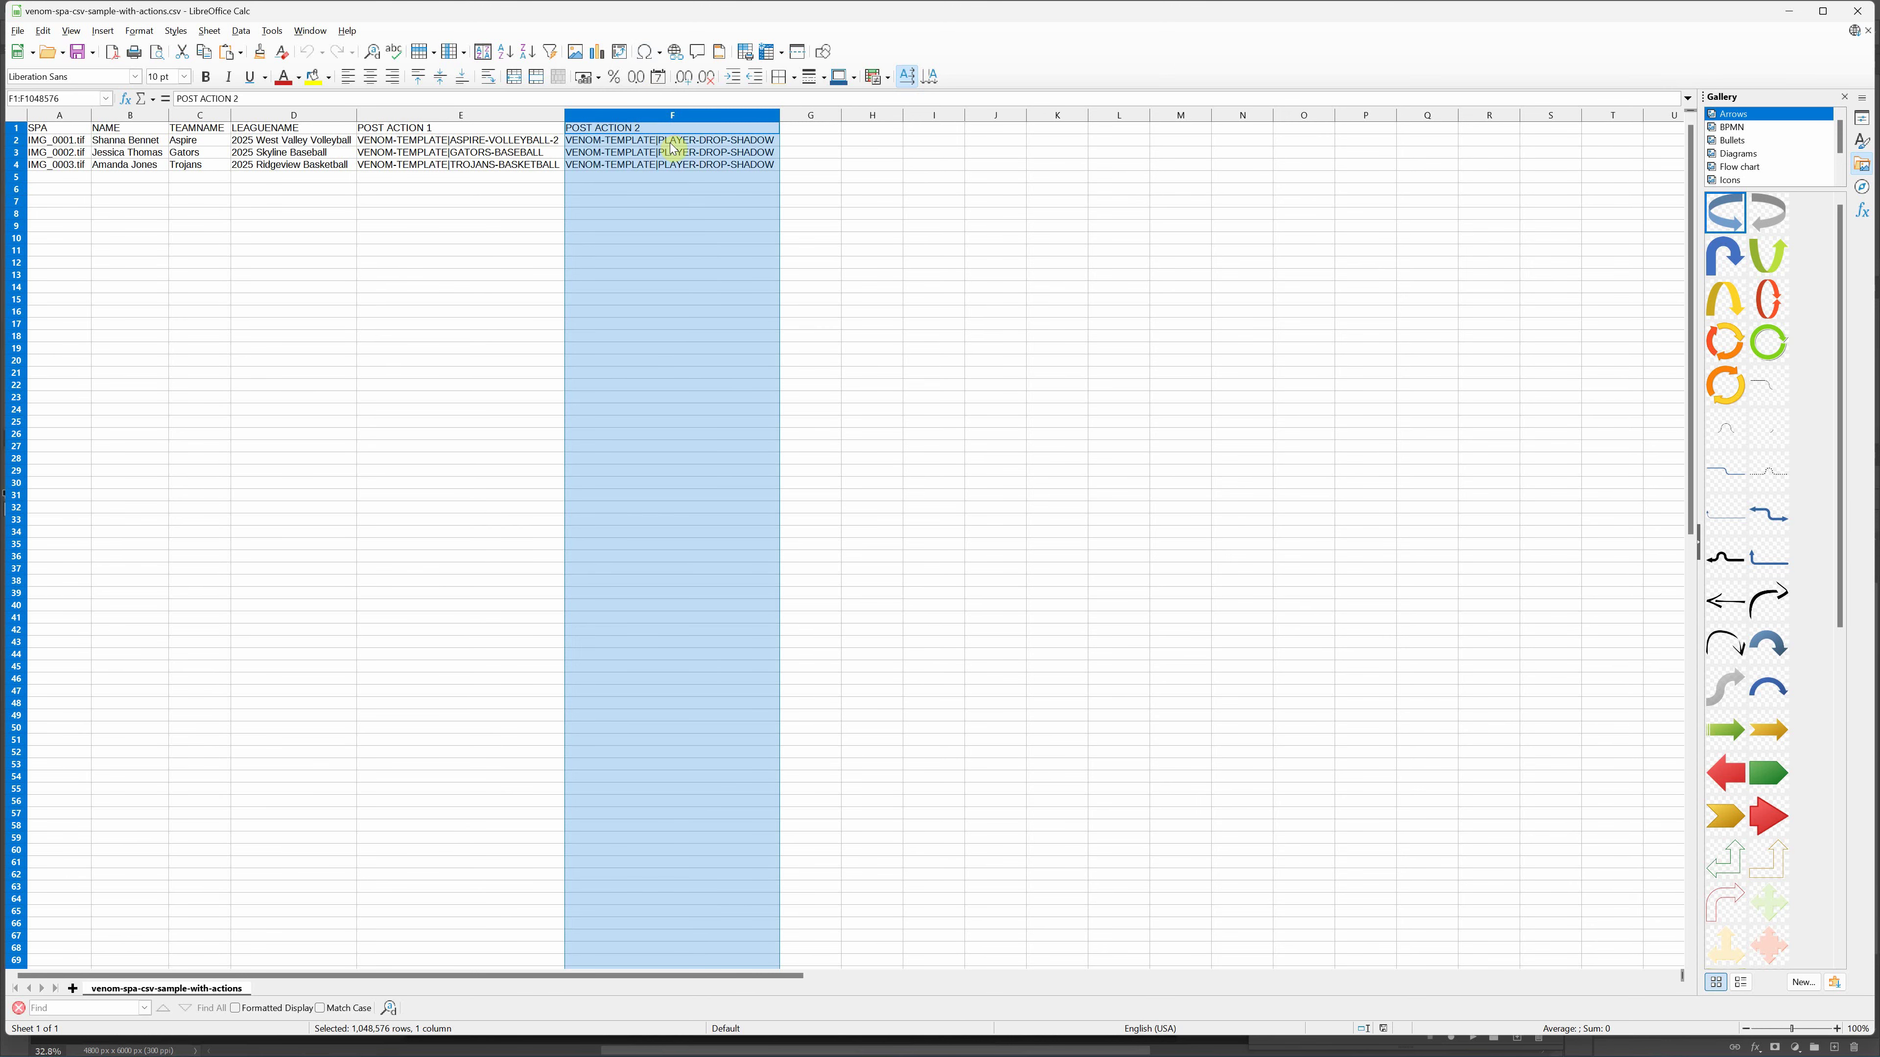
key("alt+Tab")
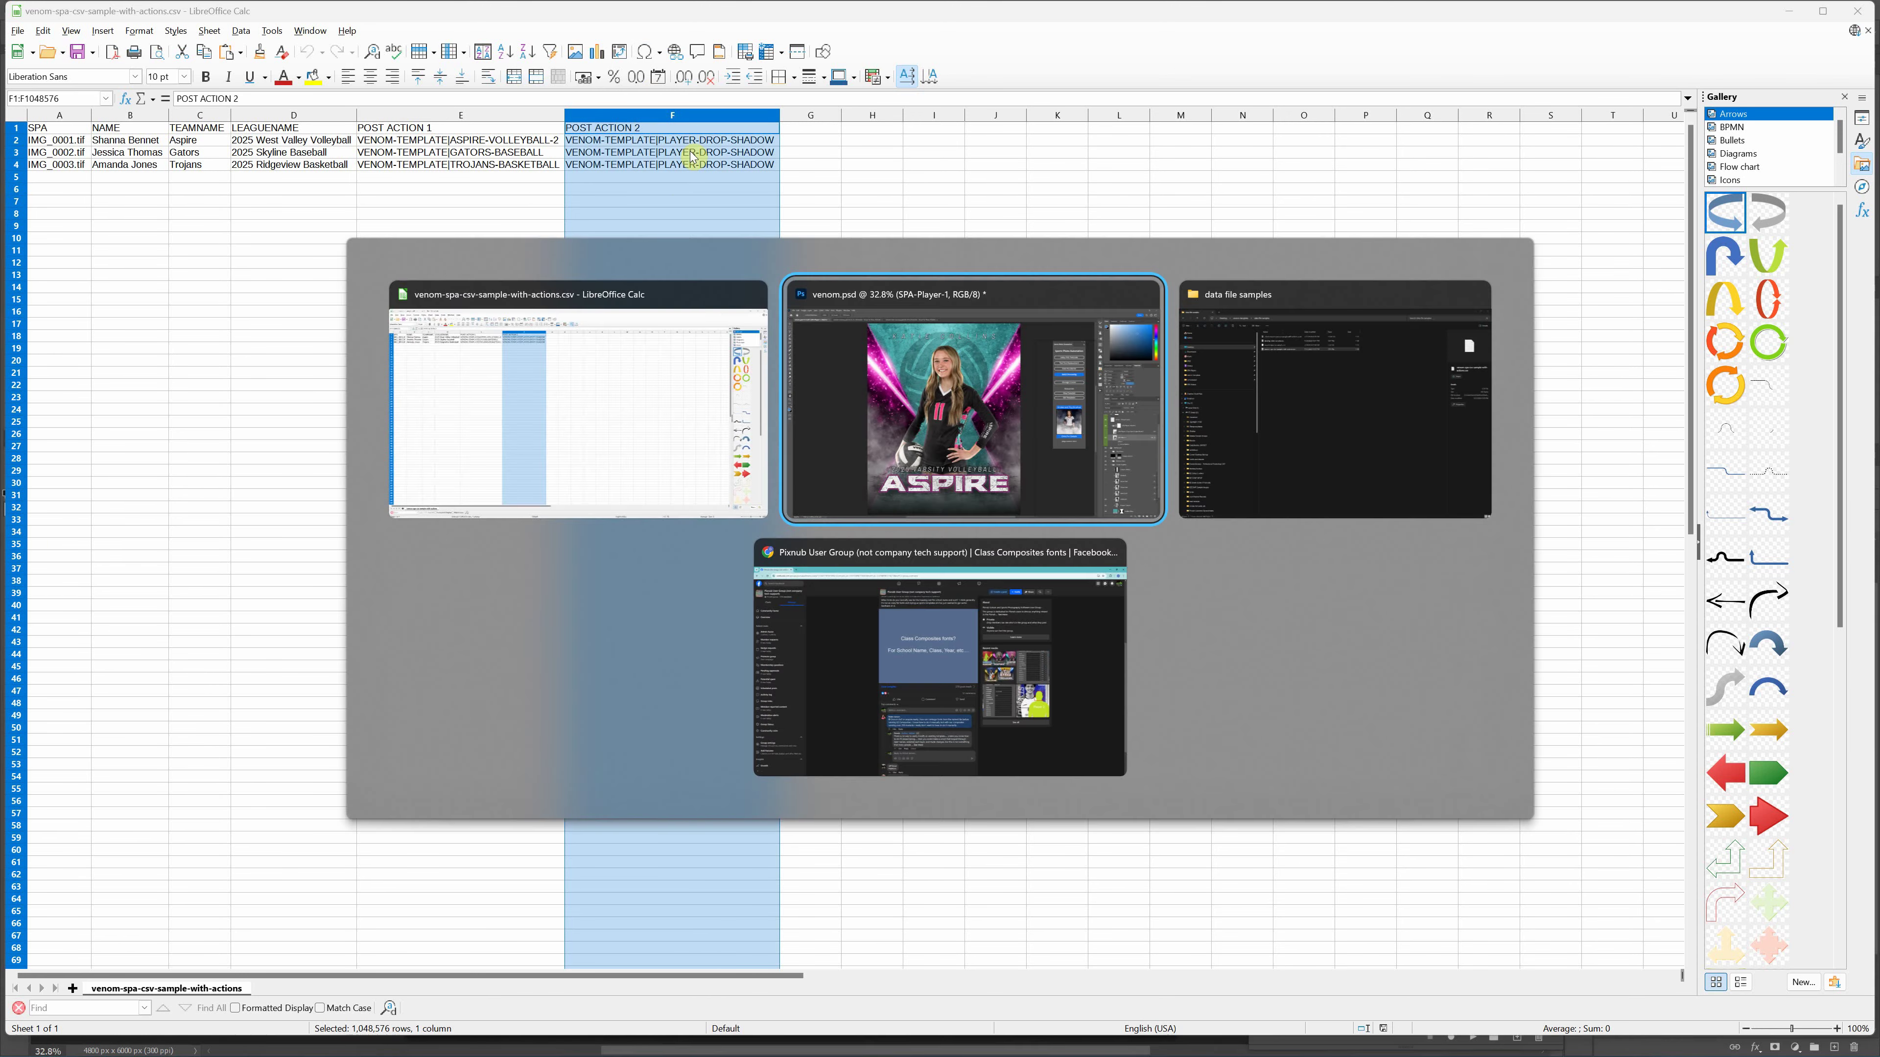
key("alt+Tab")
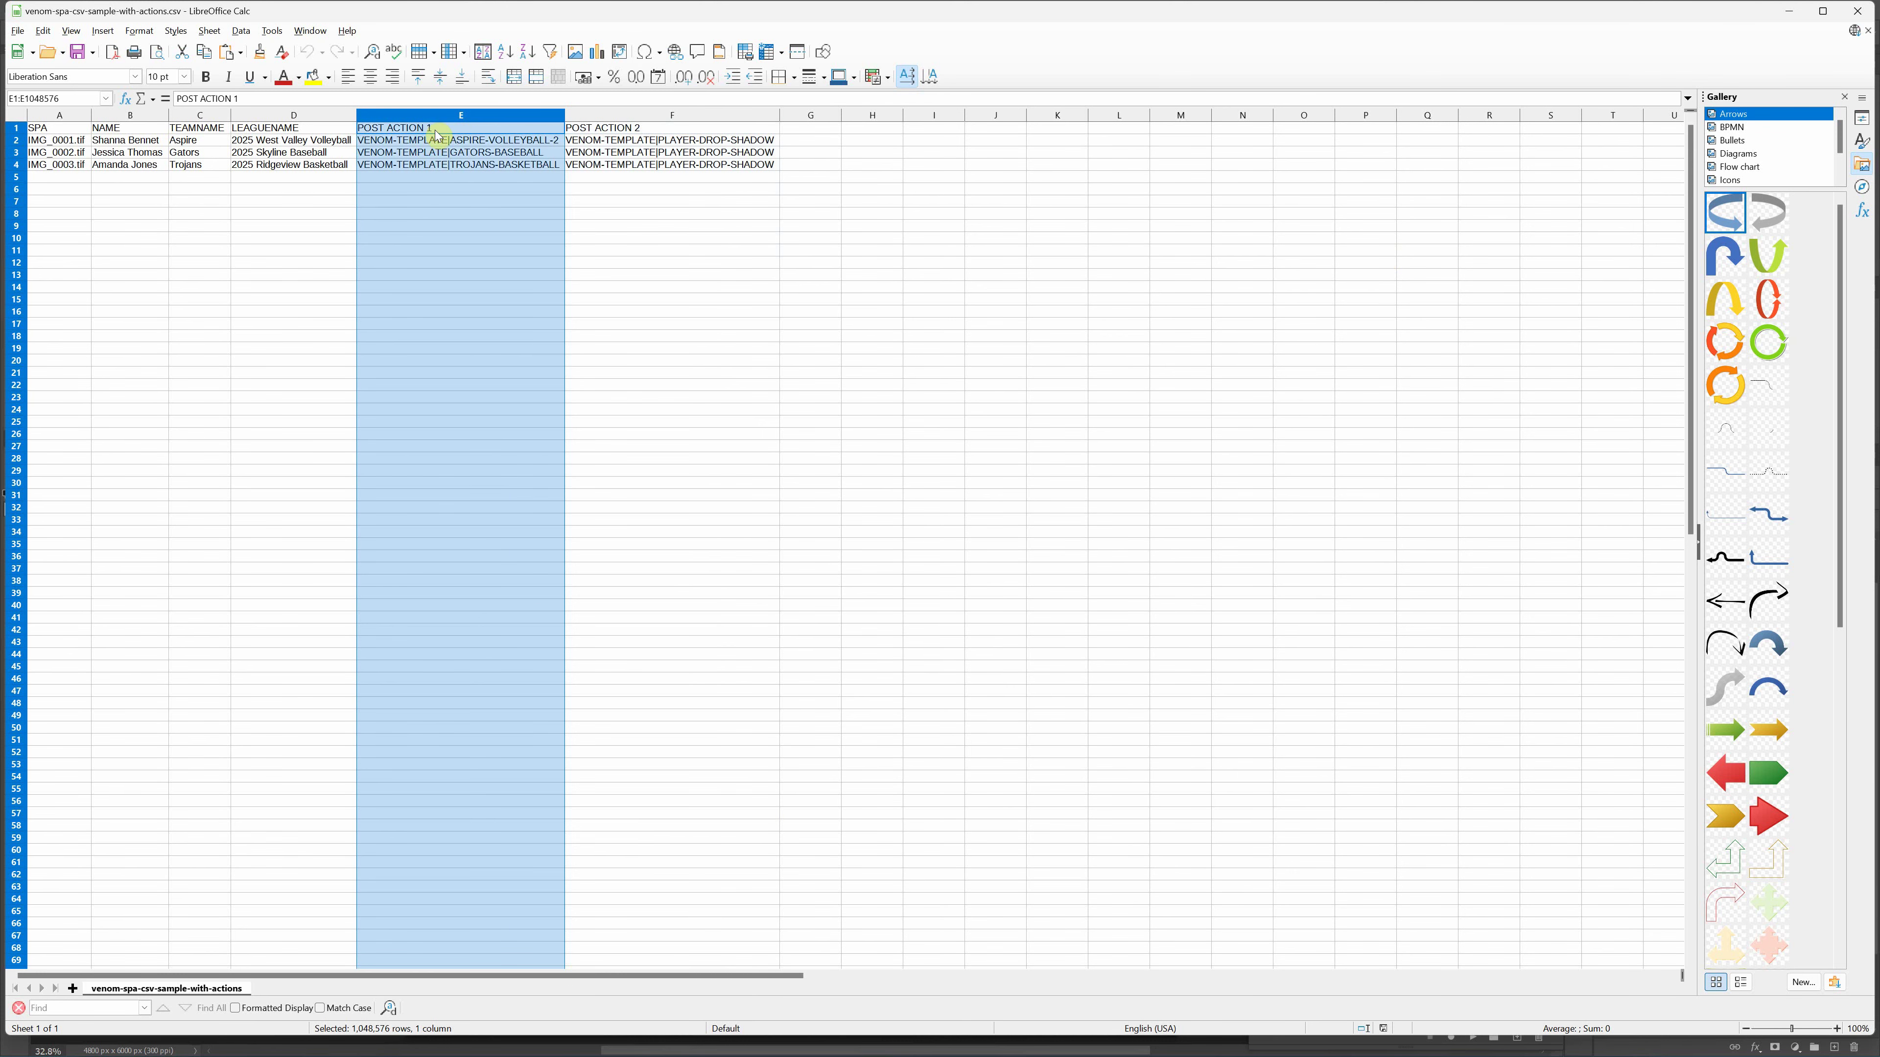
left_click(666, 116)
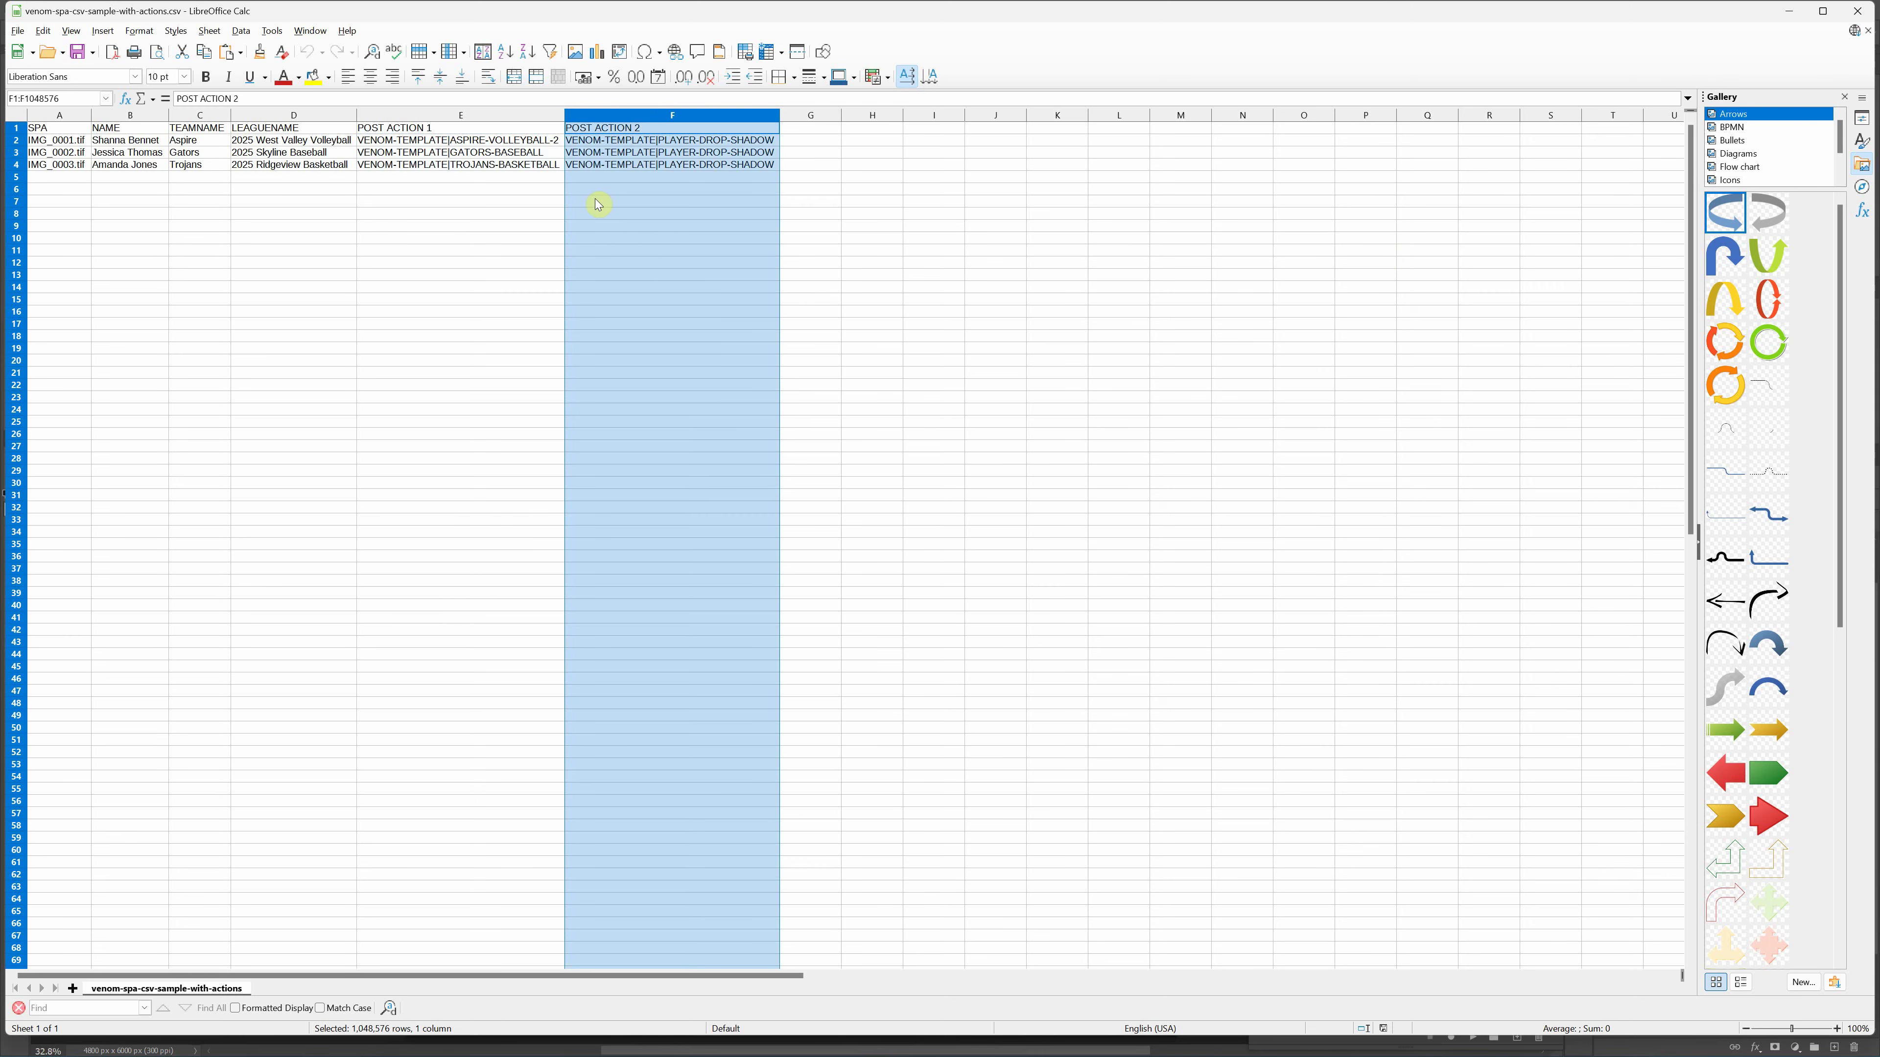
left_click(523, 203)
key("alt+Tab")
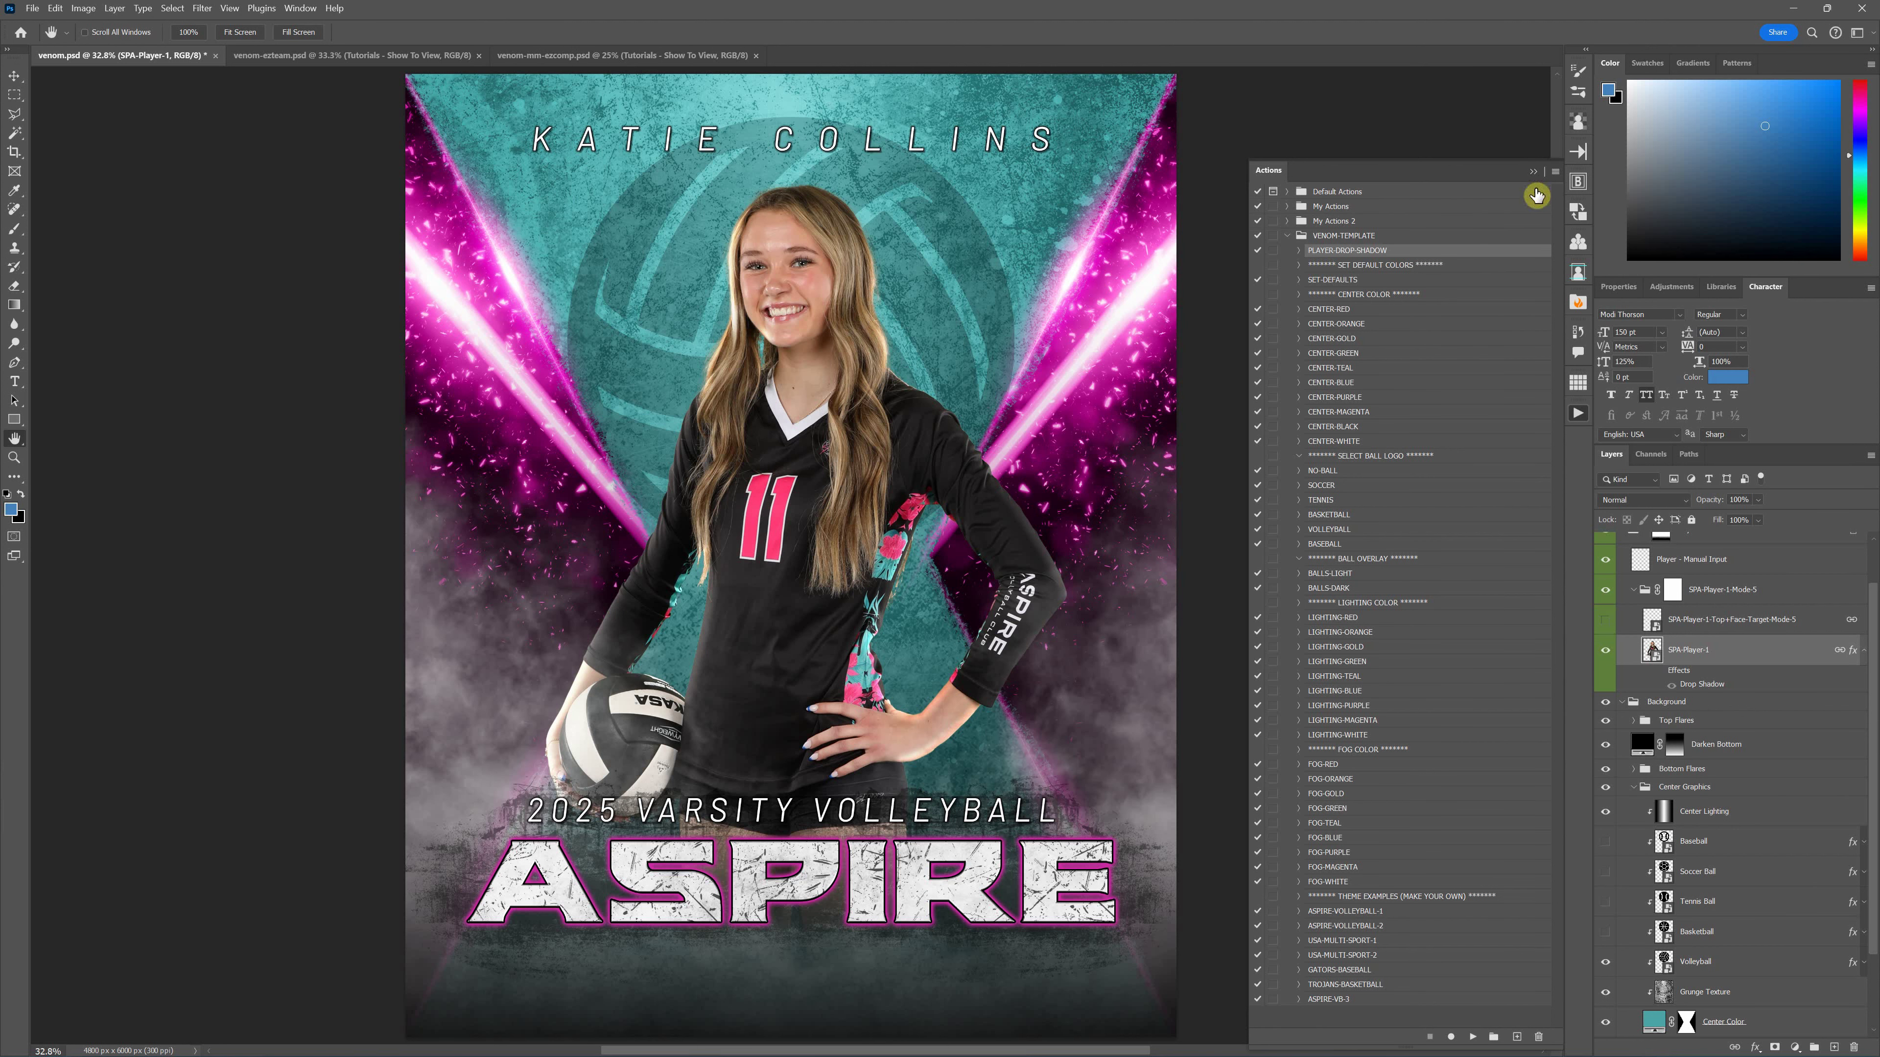
In the Sports Photo Automation batch settings, enable the post action on the composite with set VENOM-TEMPLATE and action PLAYER-DROP-SHADOW
left_click(1533, 175)
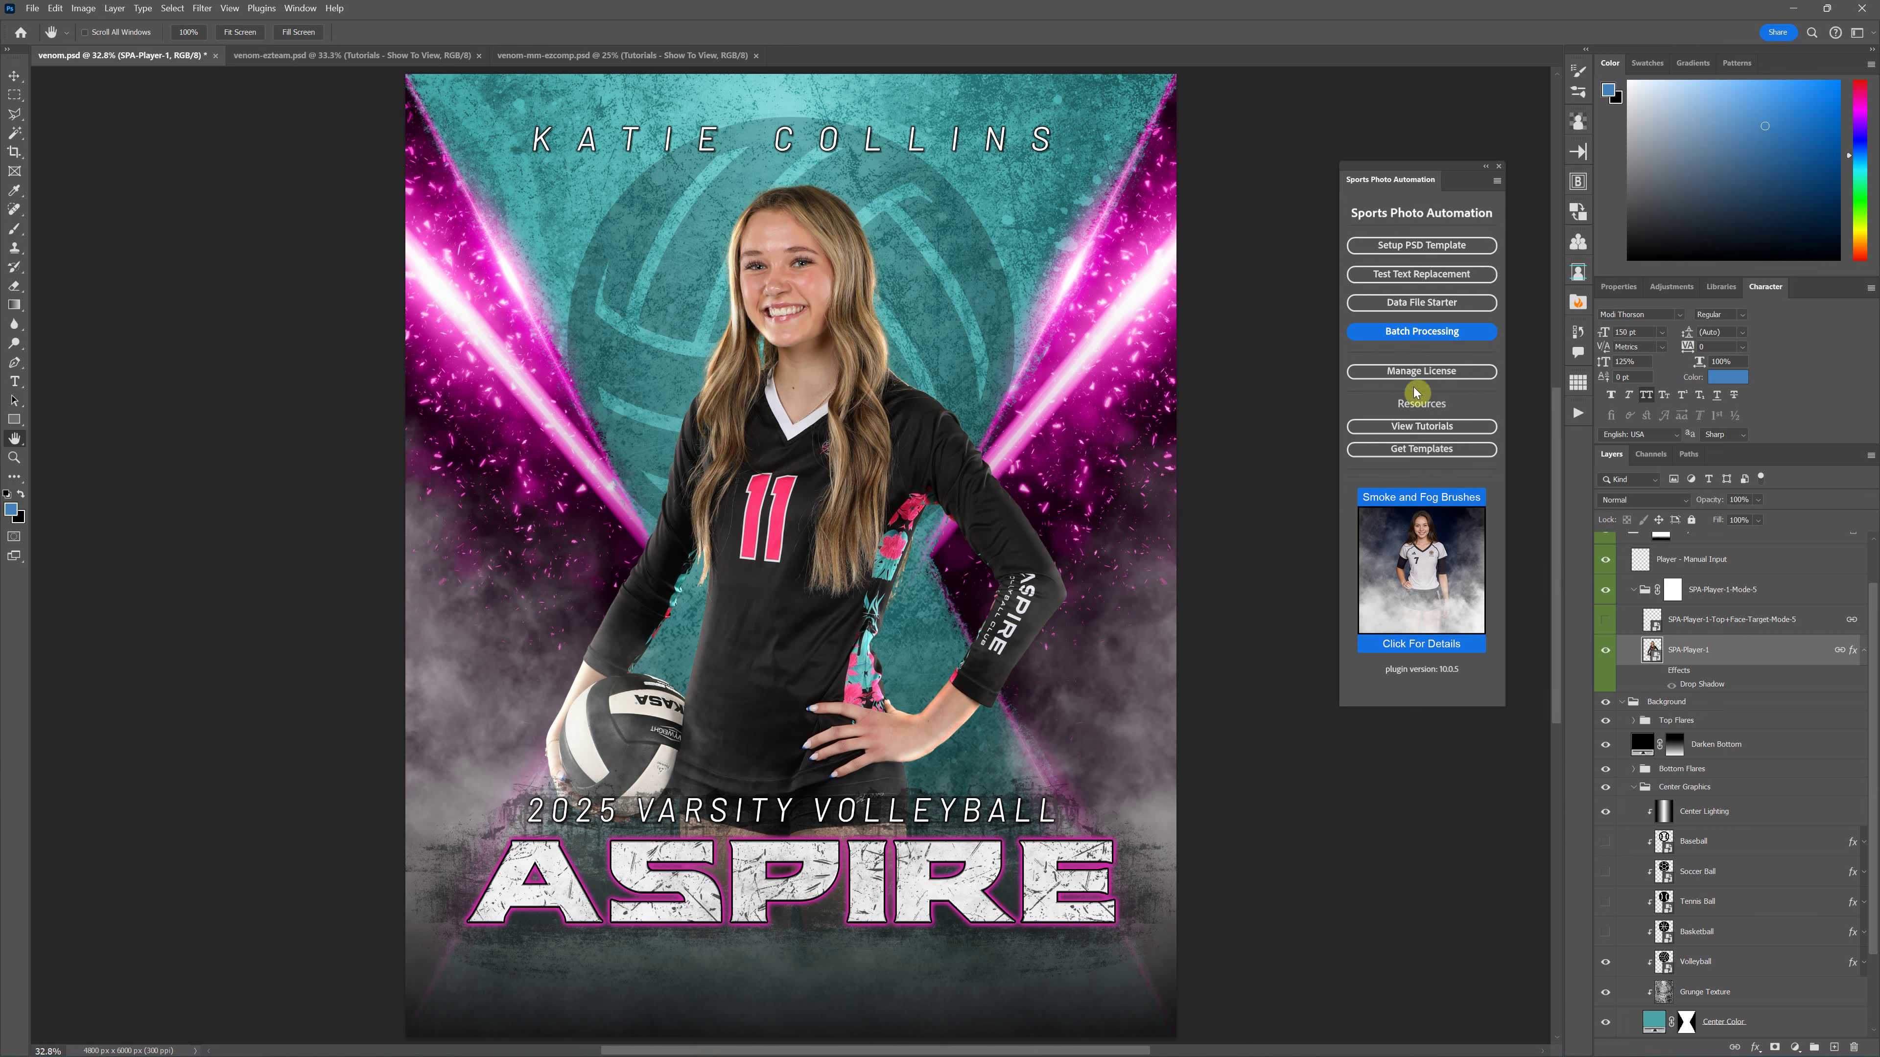
left_click(1427, 334)
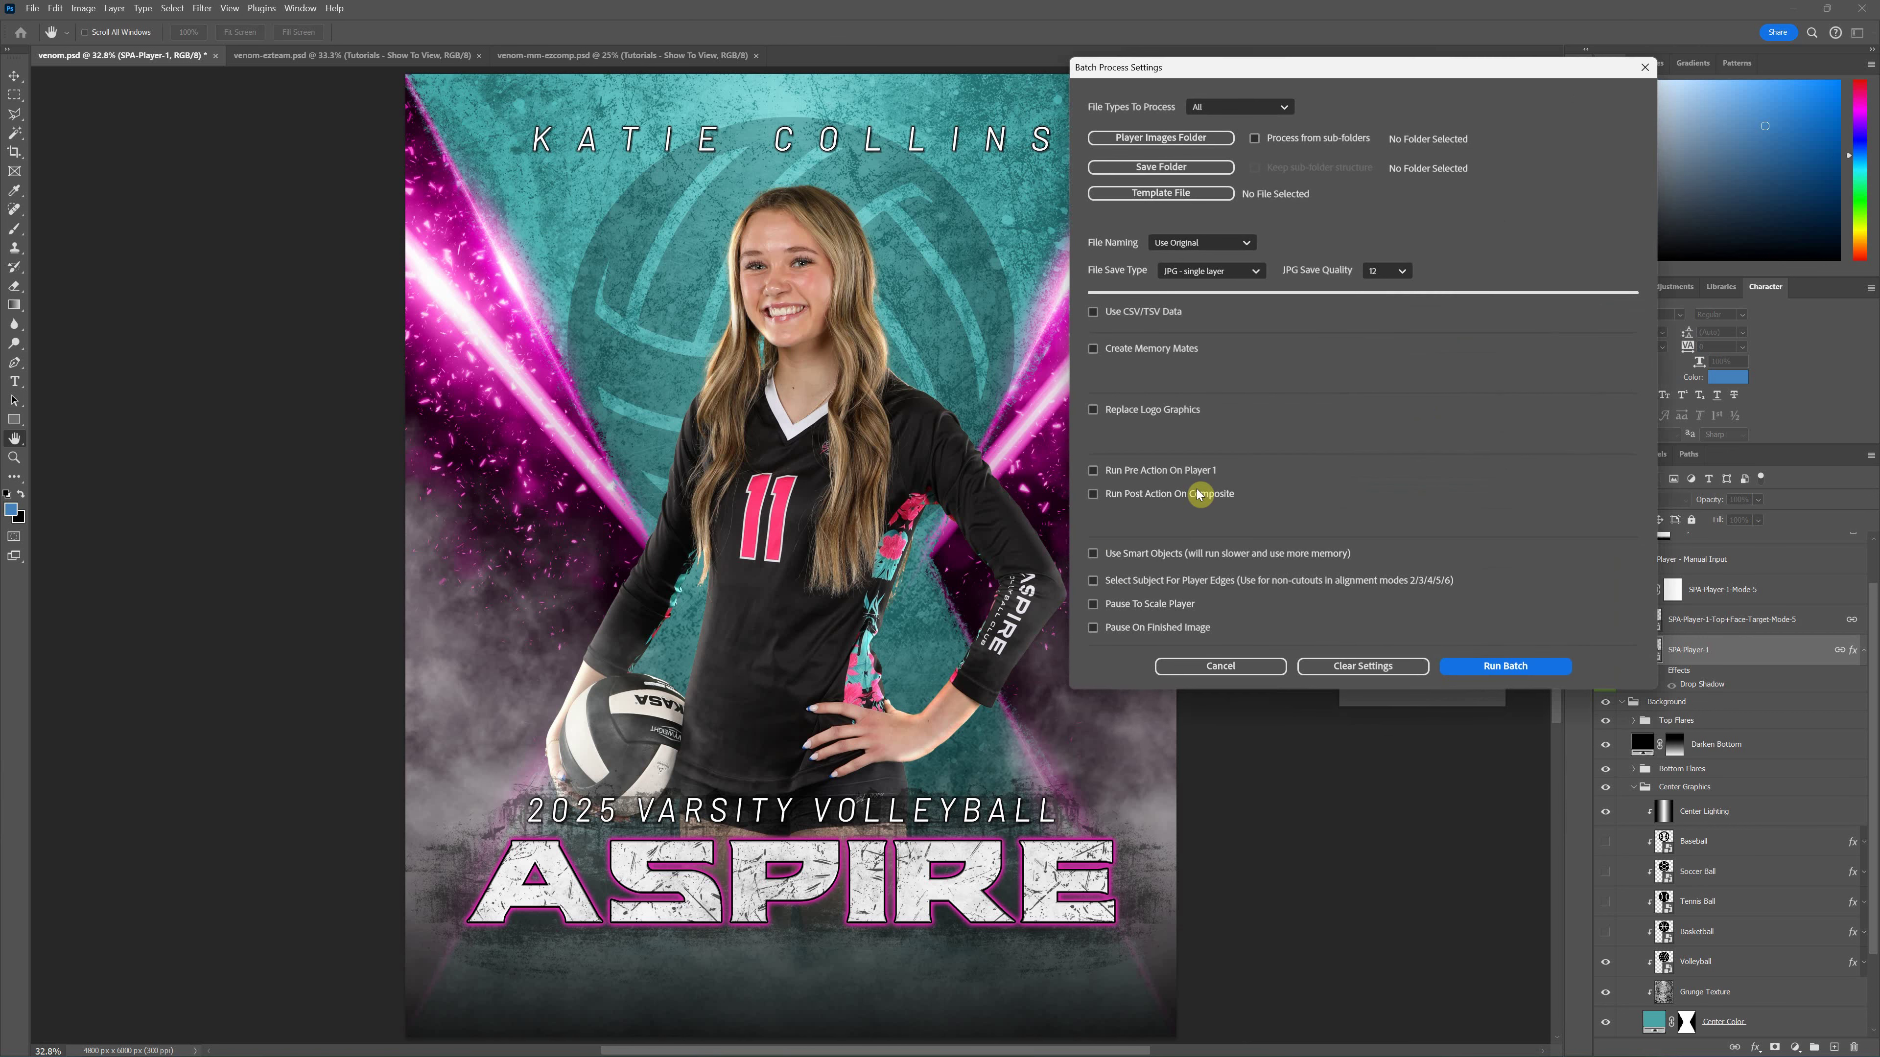
left_click(1099, 496)
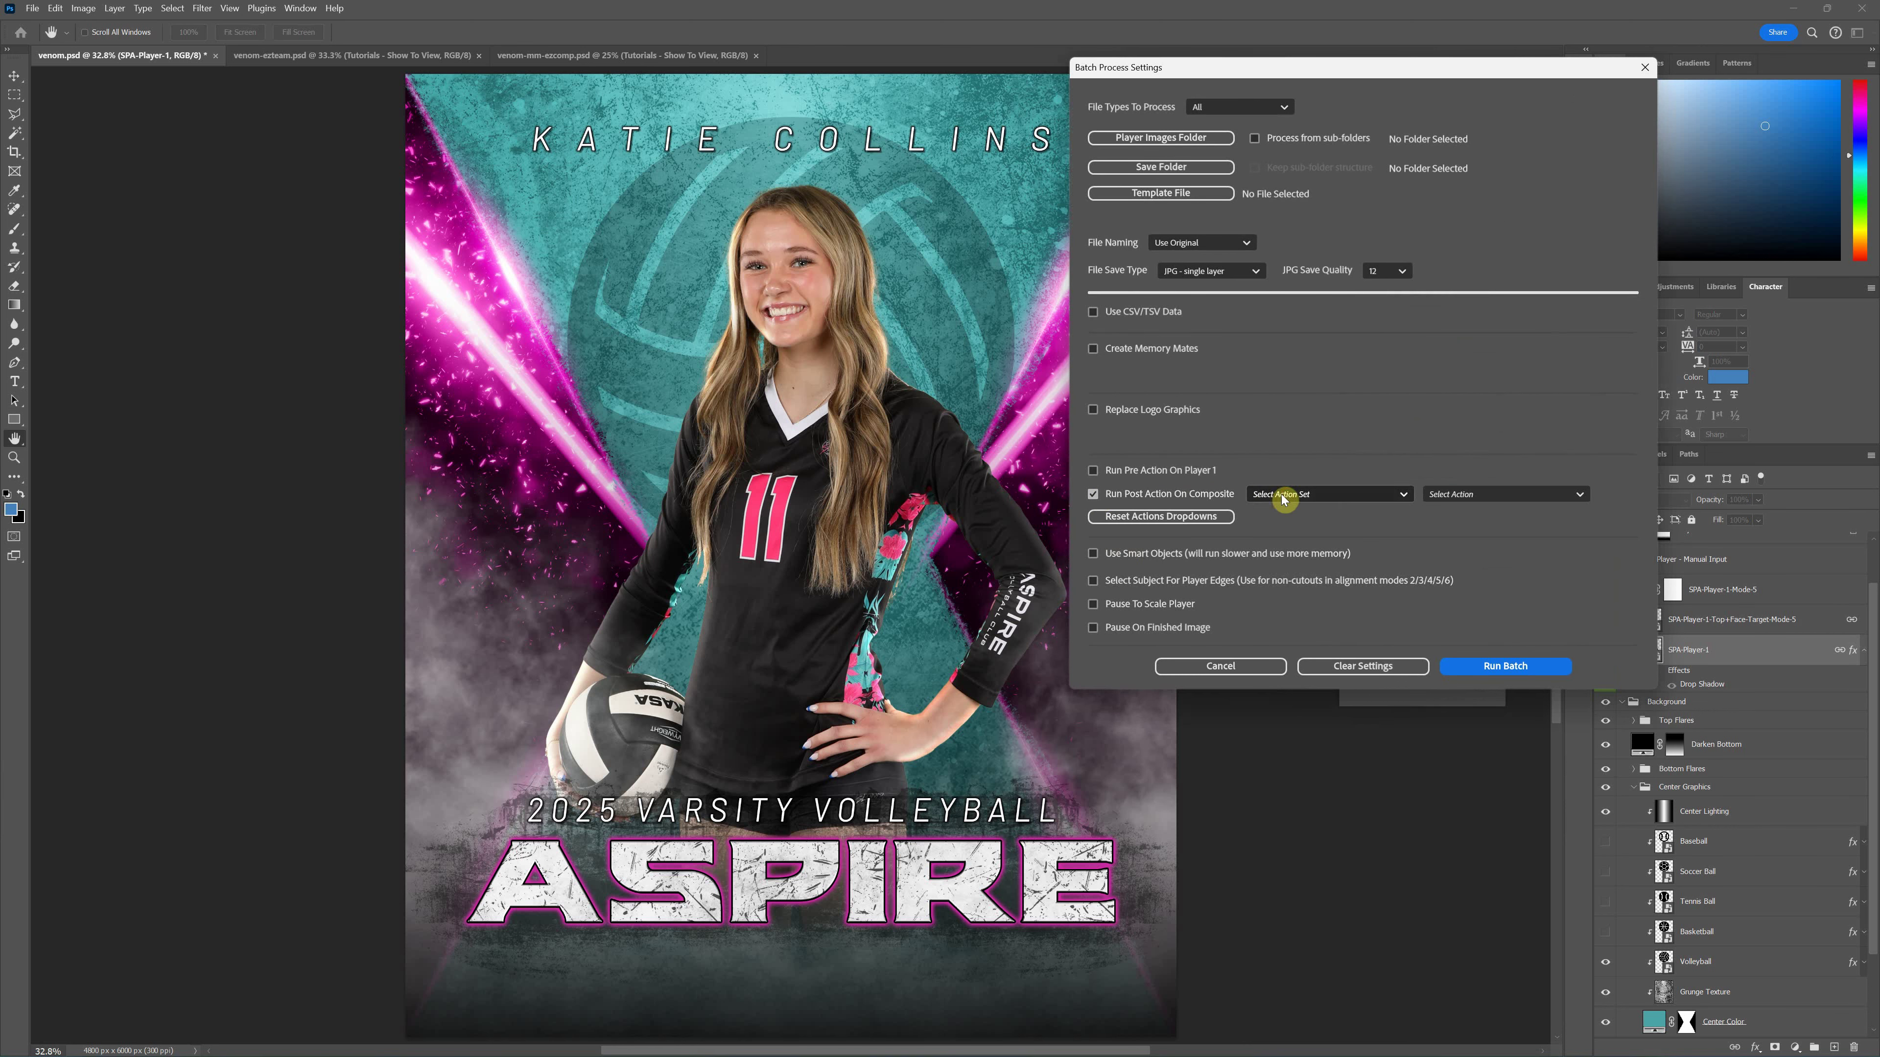
left_click(1307, 497)
left_click(1303, 572)
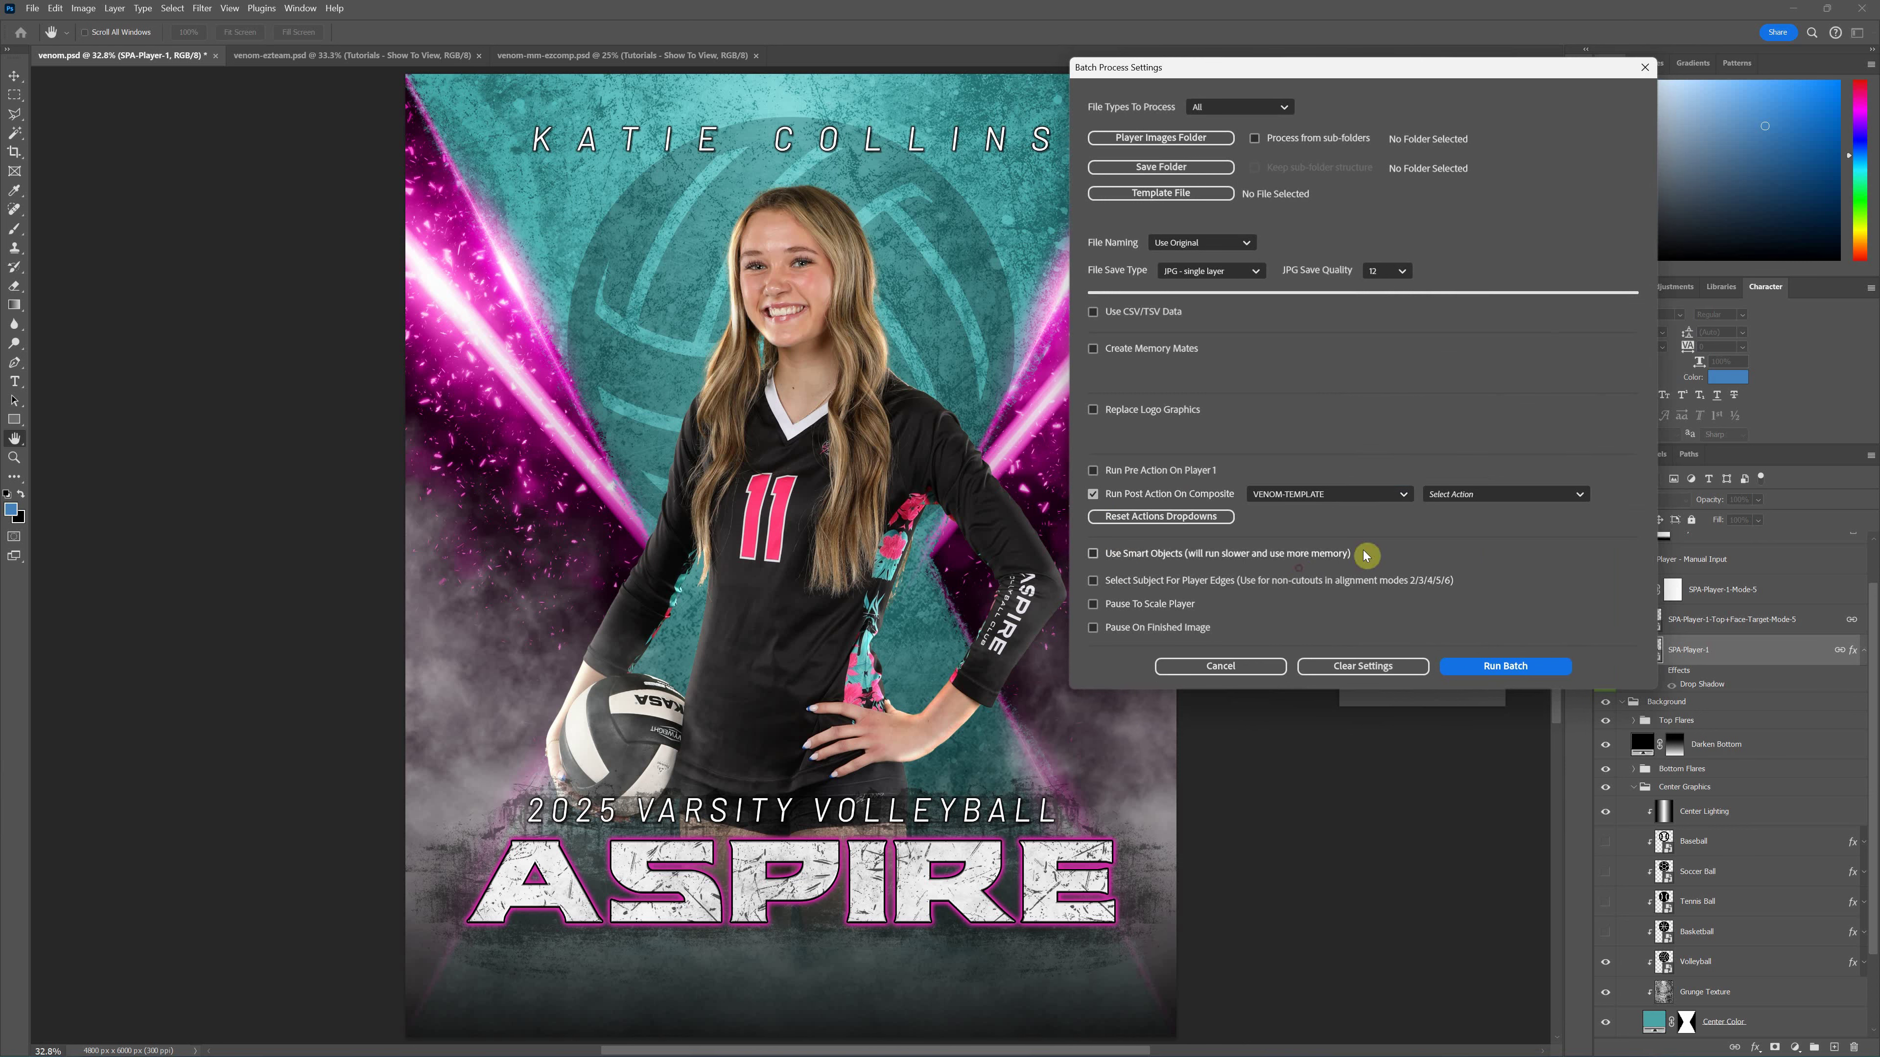
left_click(1449, 494)
left_click(1487, 517)
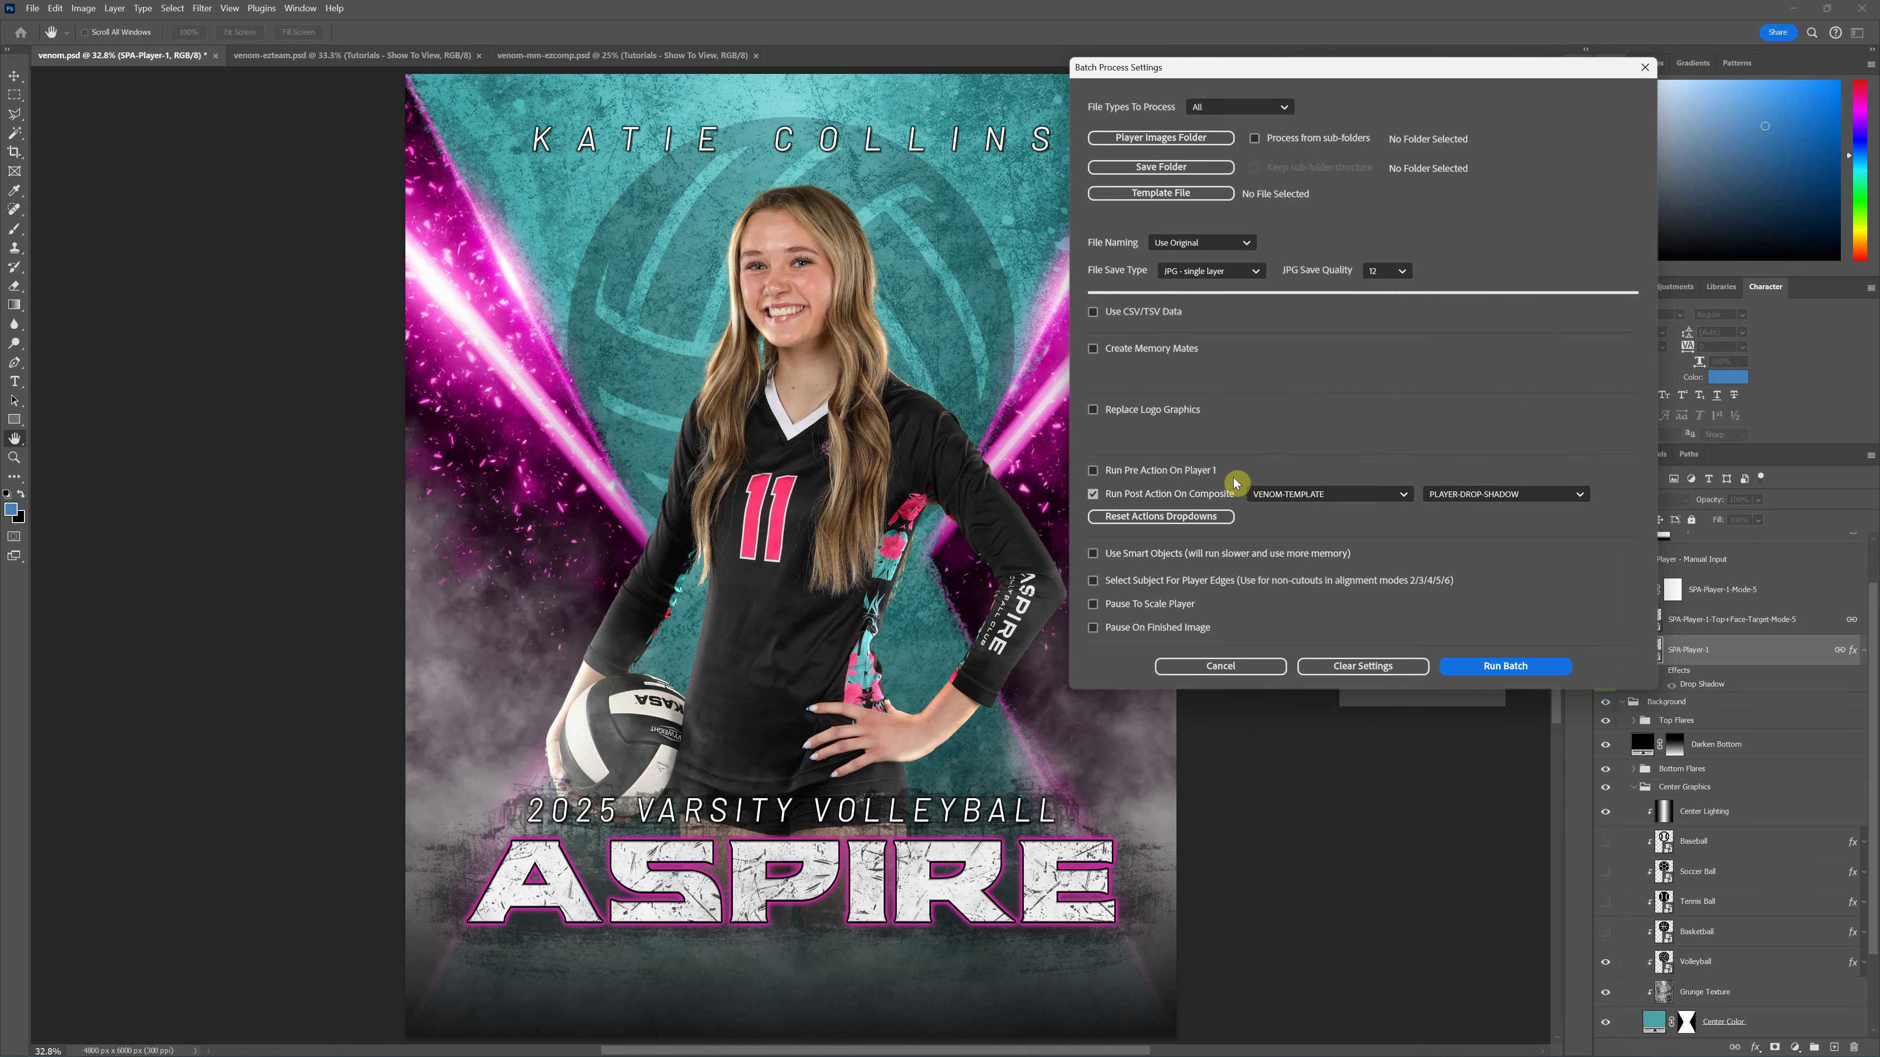
Review the two post action columns in the LibreOffice Calc file, return to Photoshop, and cancel the batch process settings
key("alt+Tab")
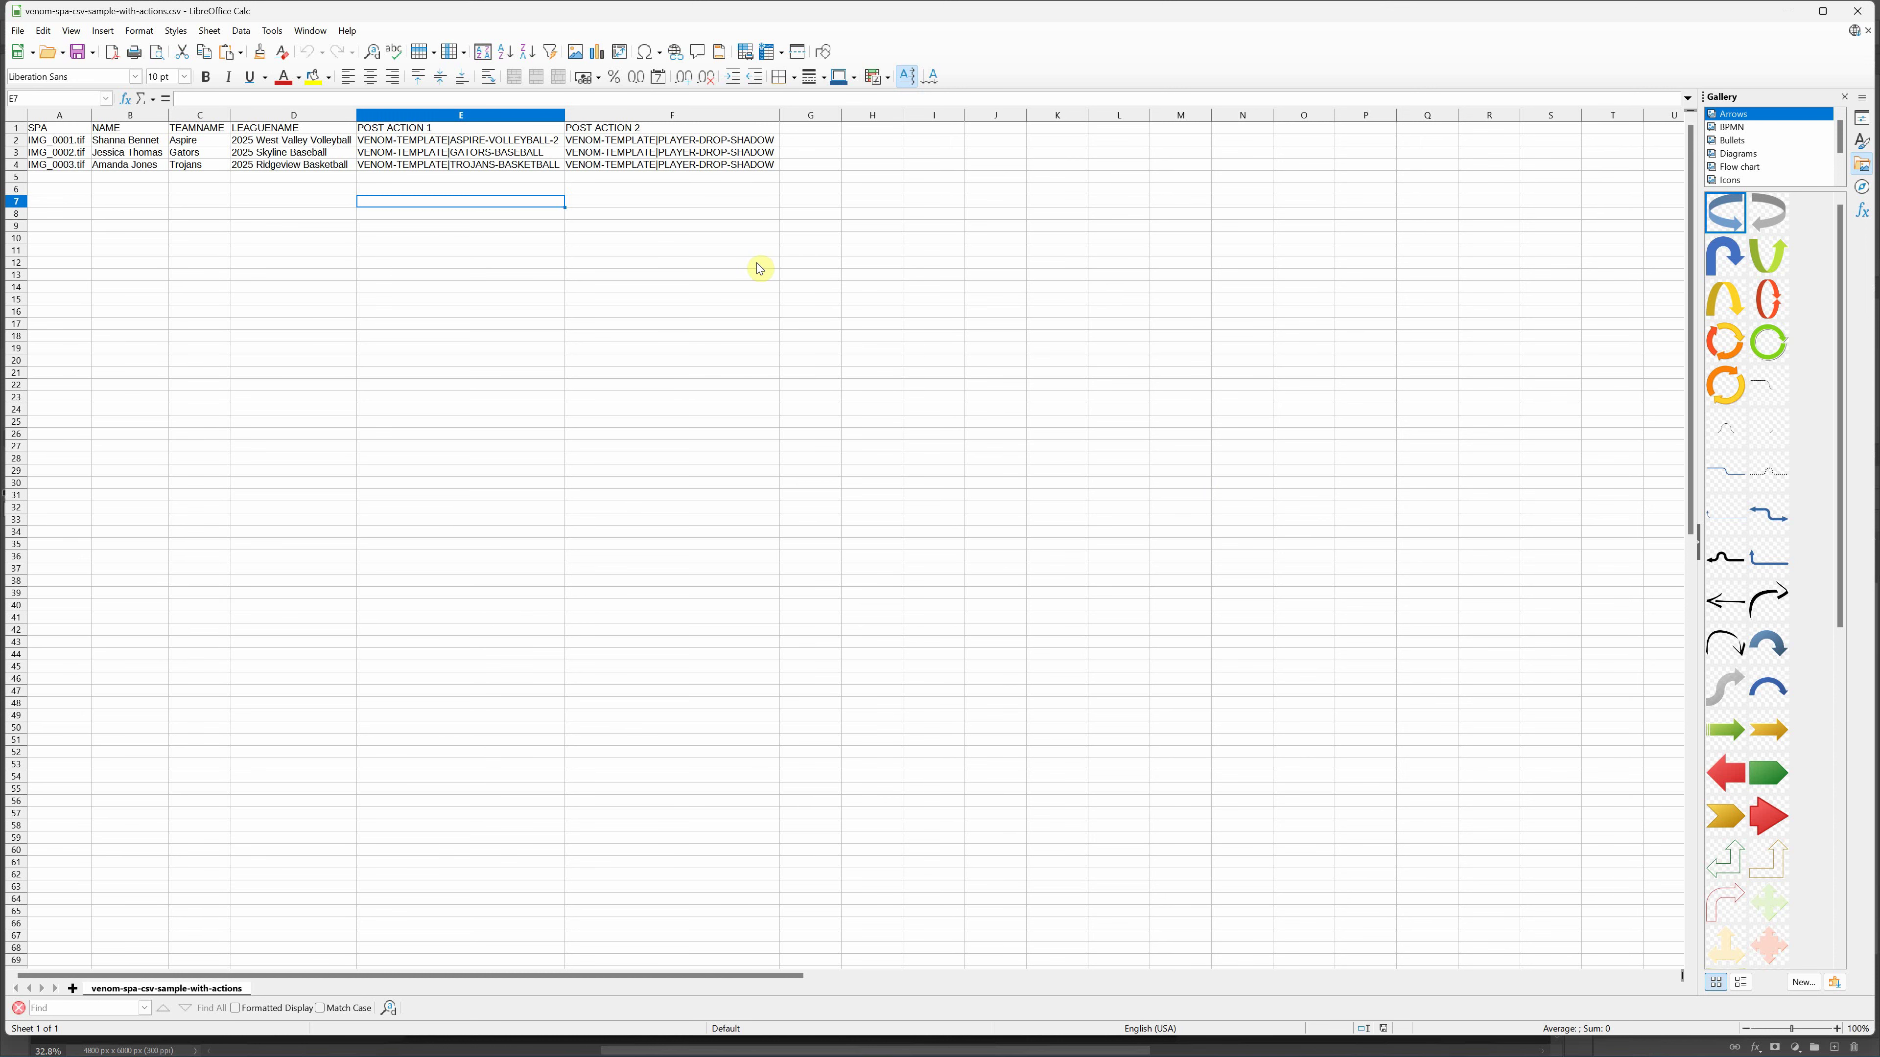
left_click(650, 119)
left_click(480, 123)
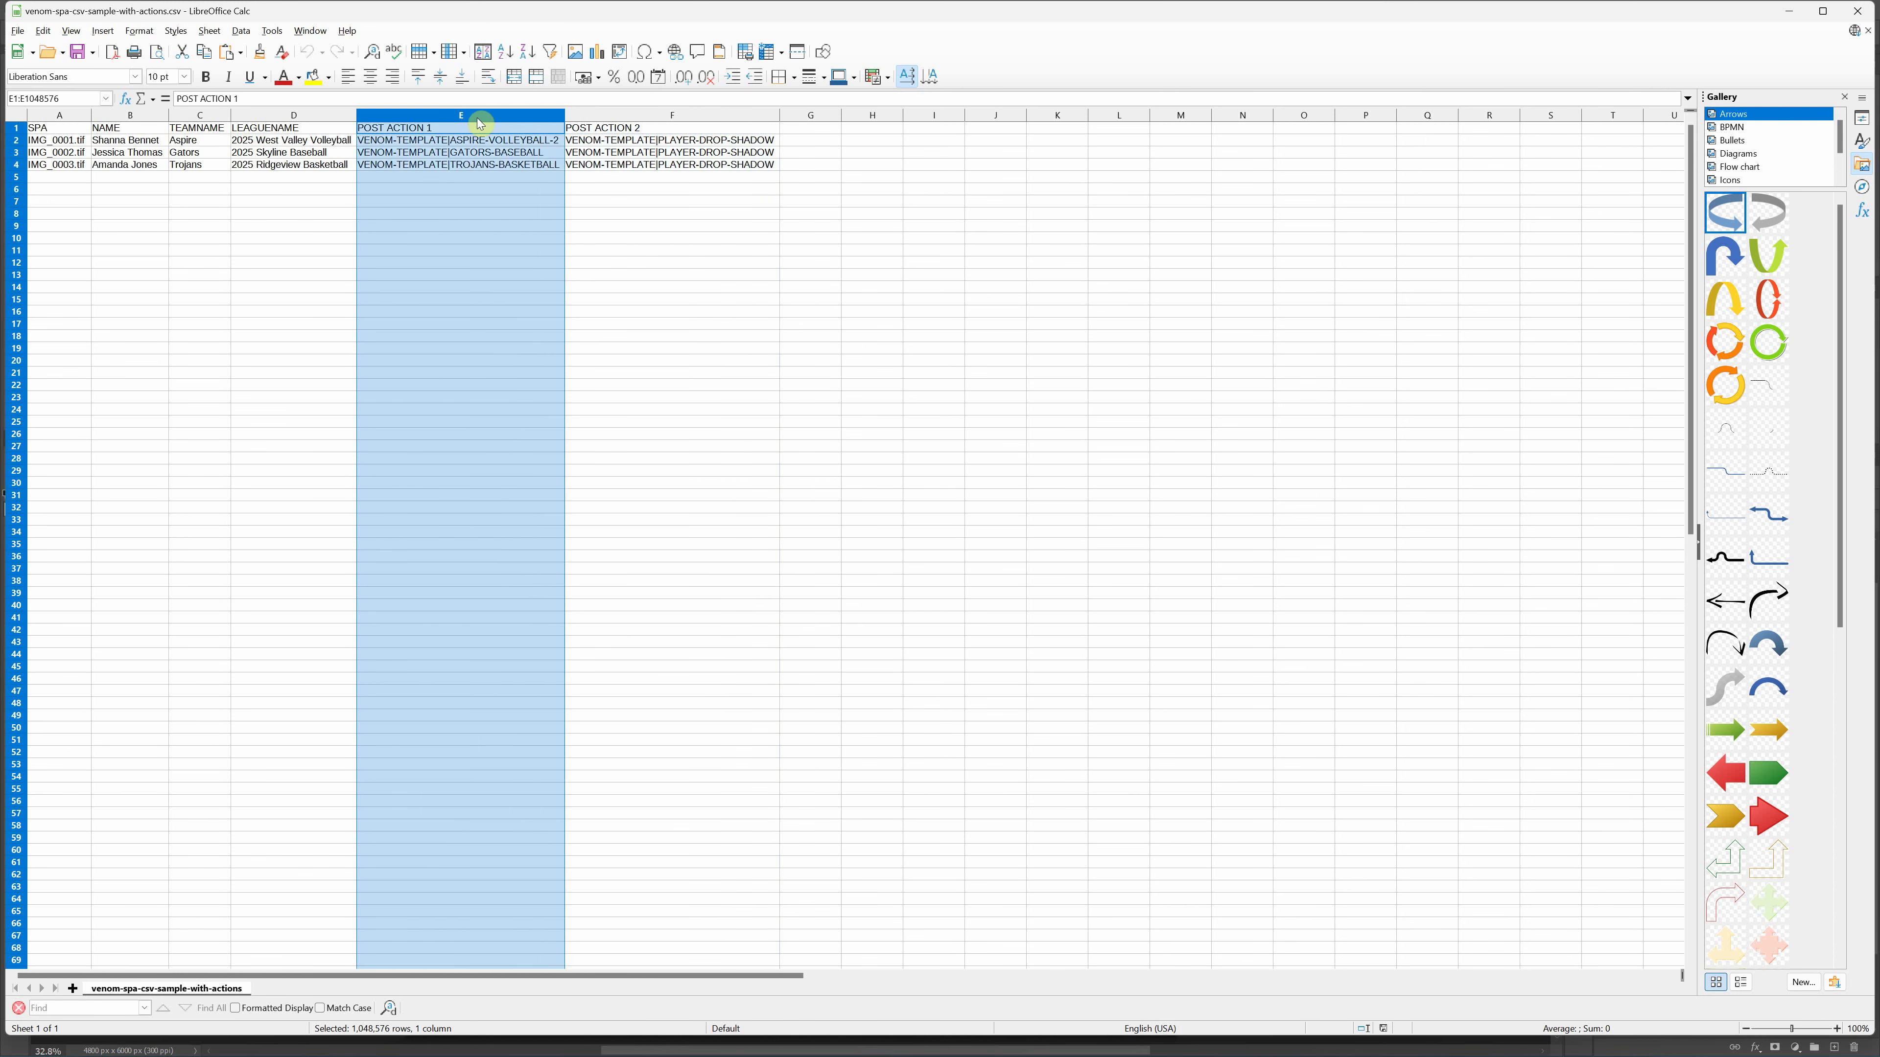
left_click(669, 117)
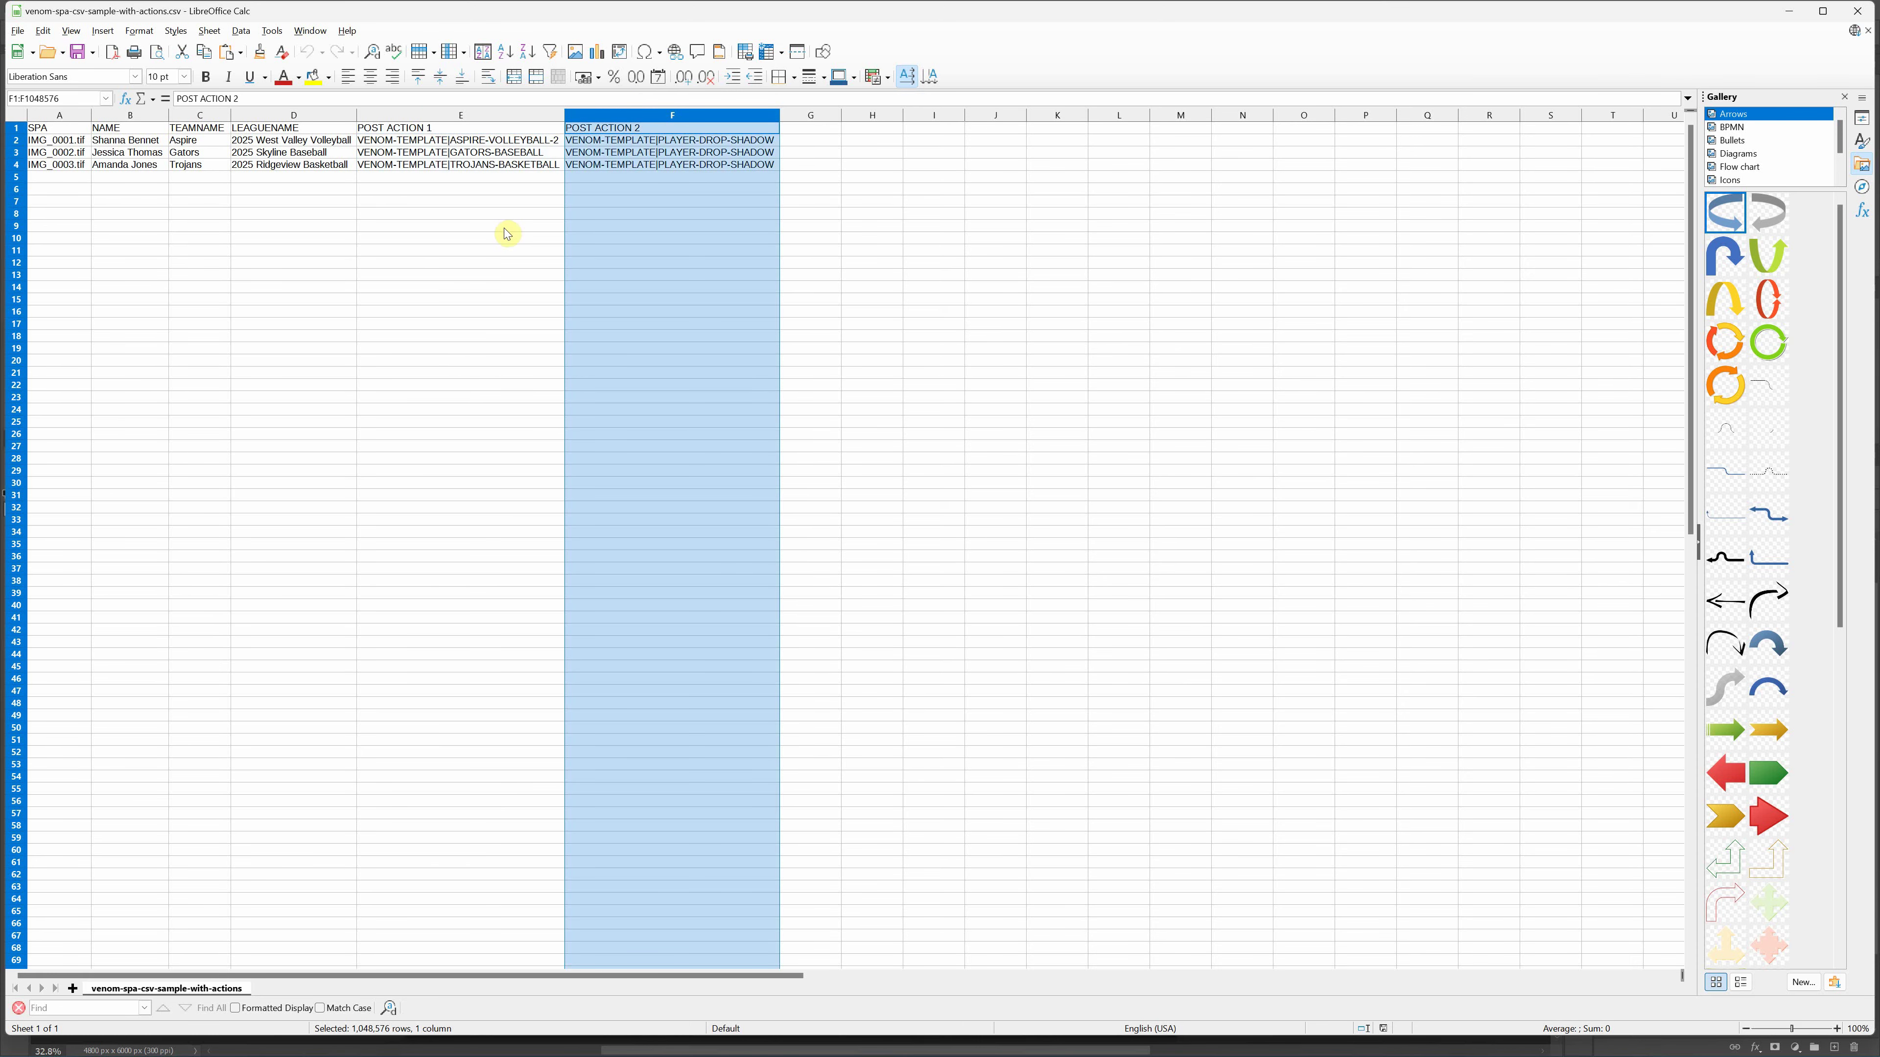
key("alt+Tab")
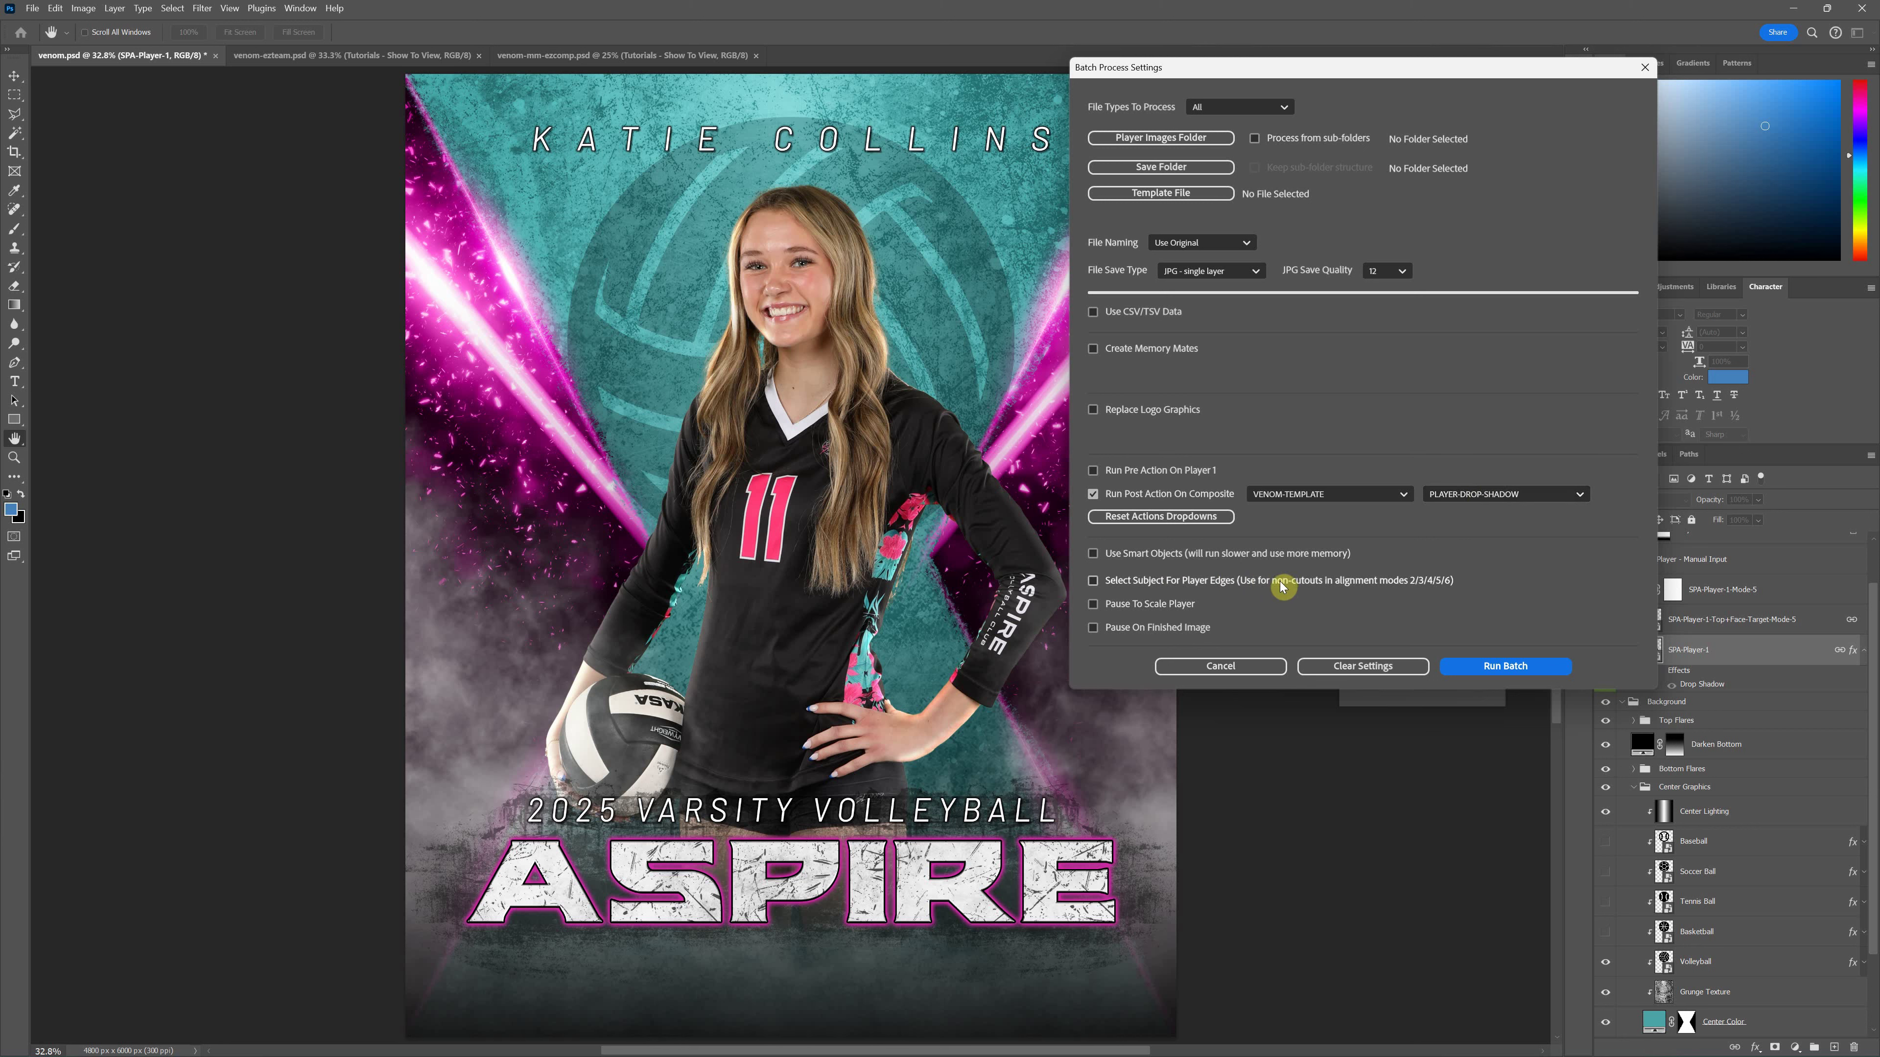
left_click(1248, 667)
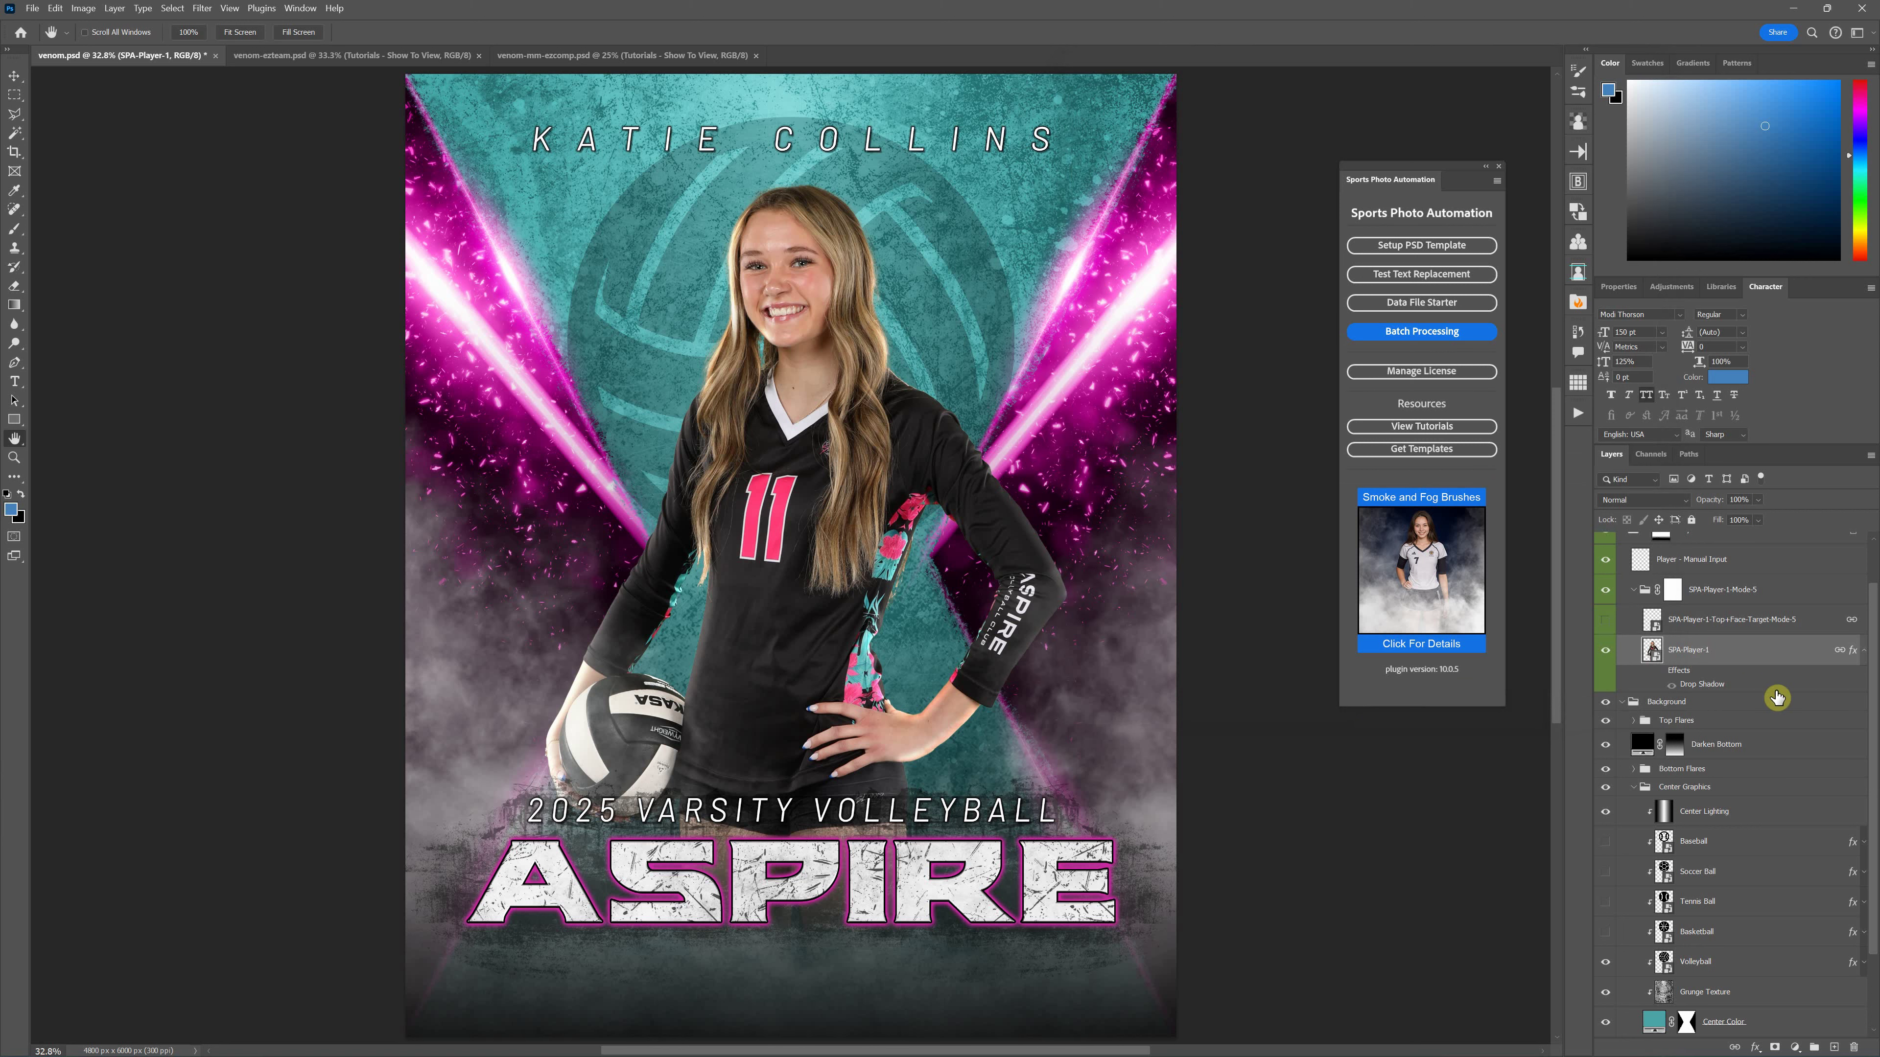
Remove the Drop Shadow layer effects from the SPA-Player-1 layer
right_click(1852, 651)
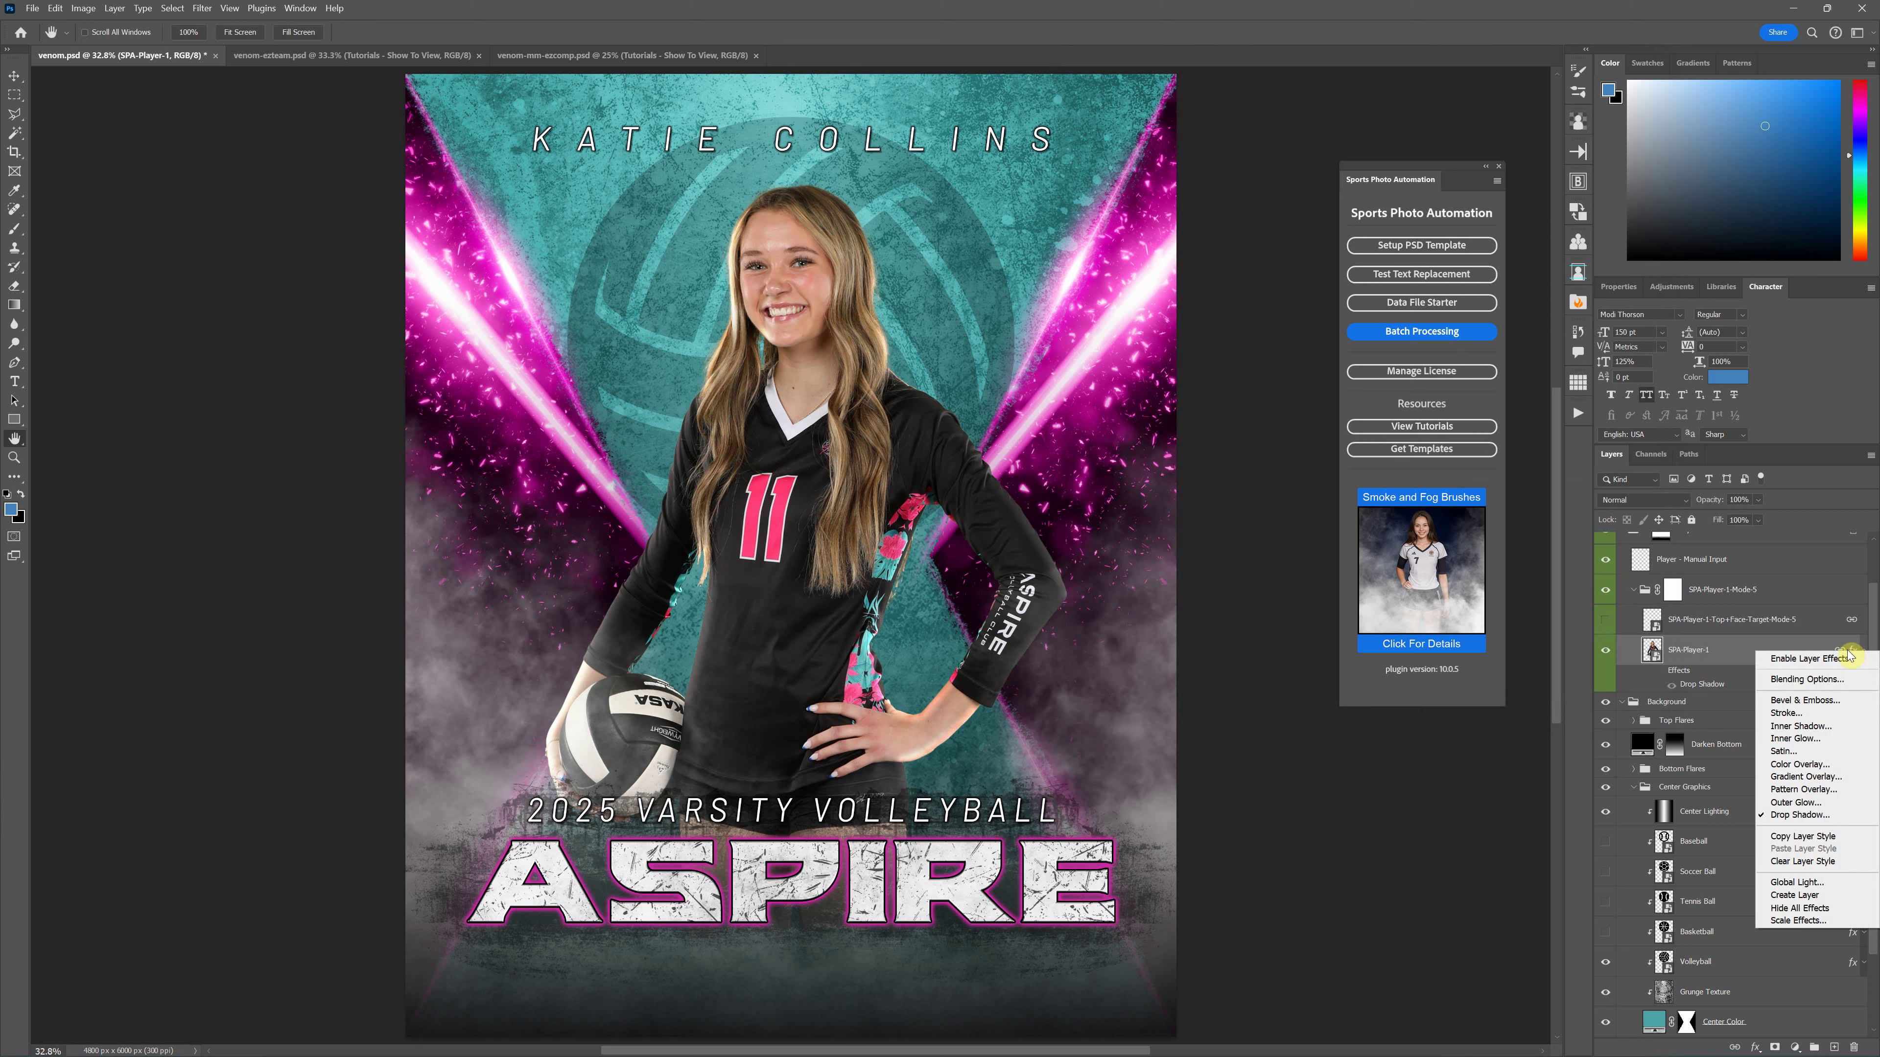
left_click(1802, 659)
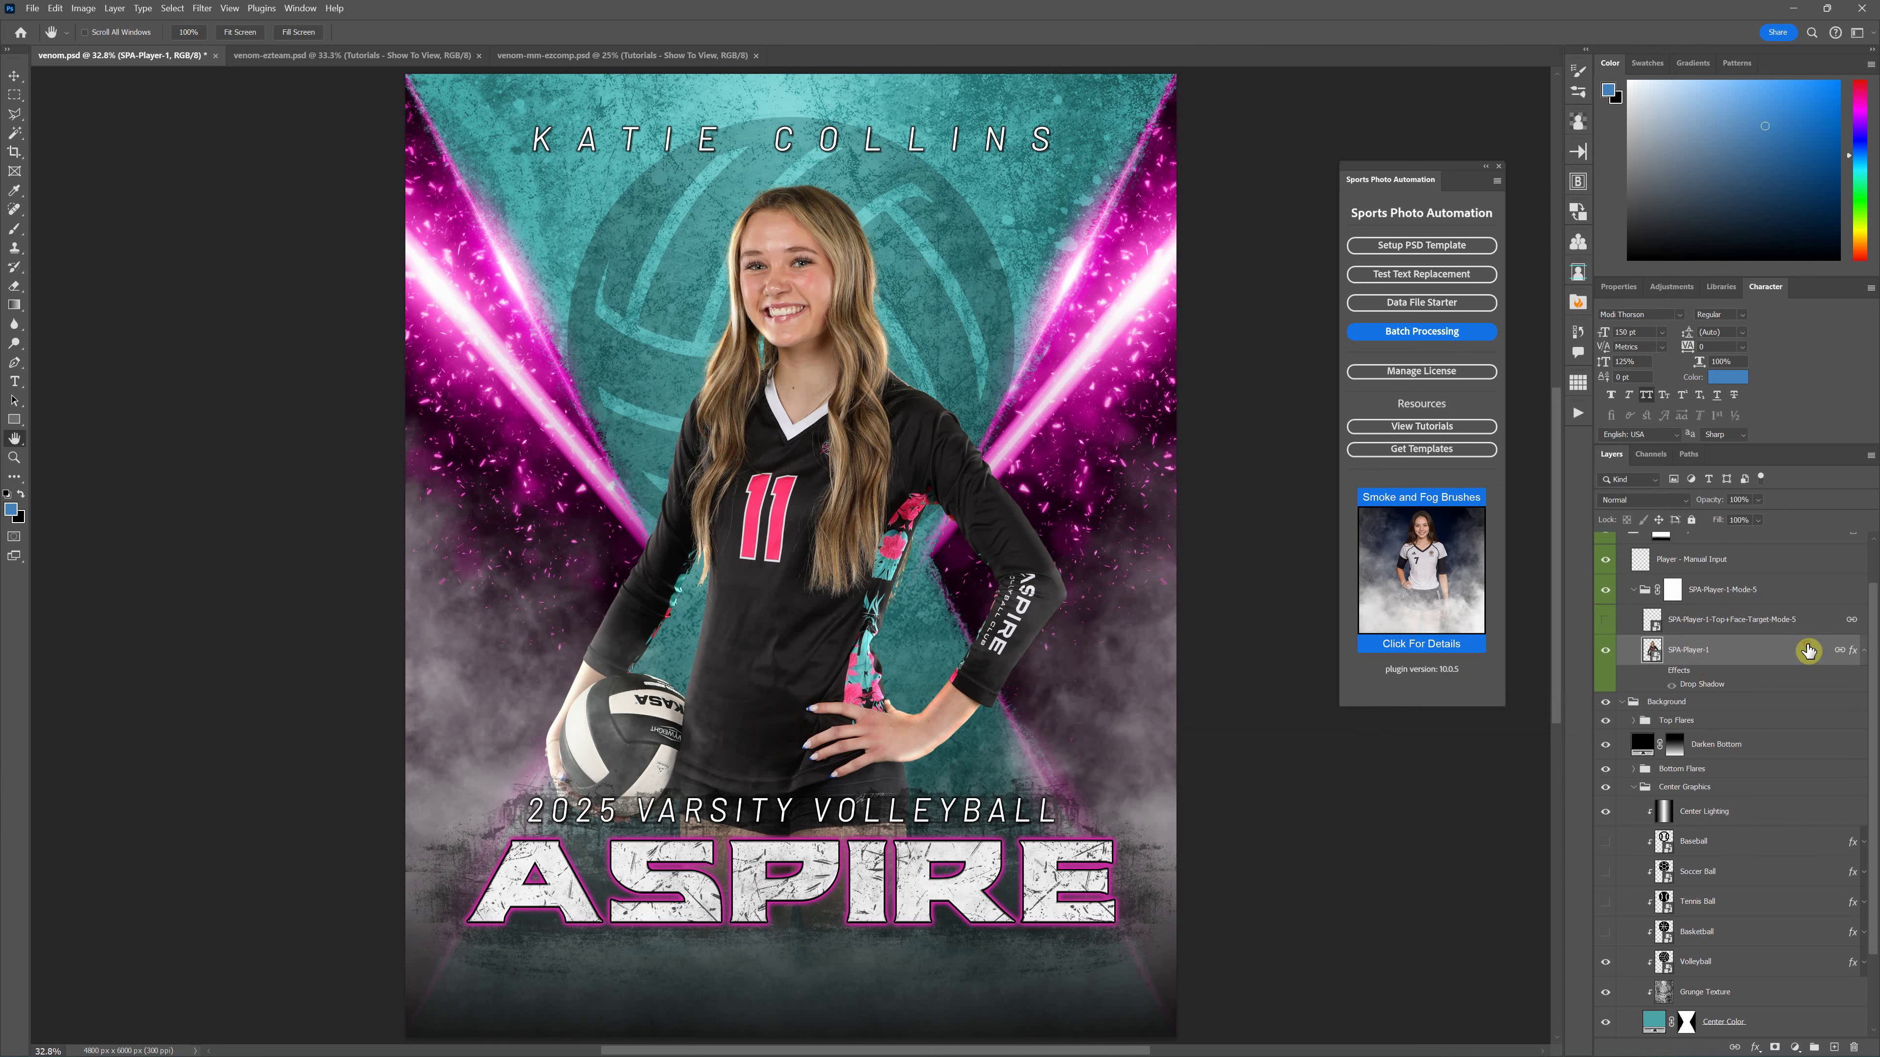
left_click_drag(1856, 659, 1855, 1047)
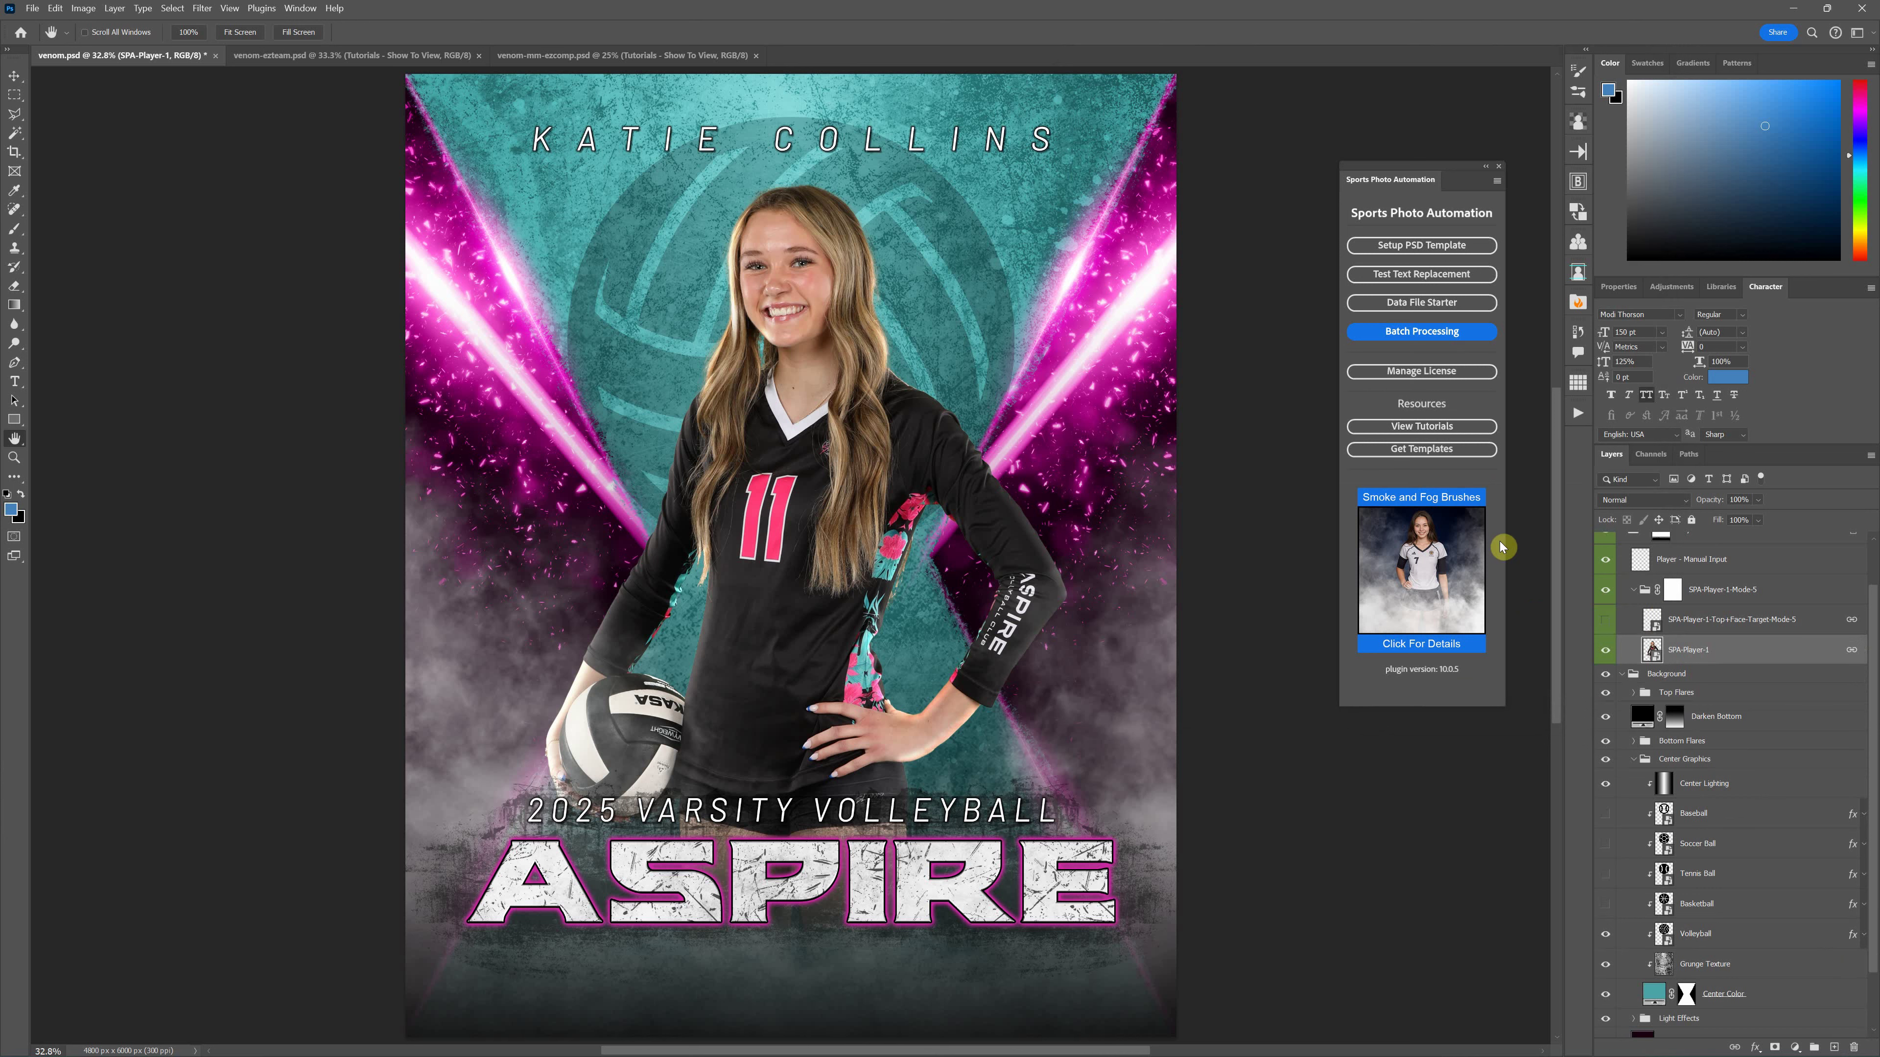
Run the PLAYER-DROP-SHADOW action from the VENOM-TEMPLATE set on the poster
left_click(1578, 413)
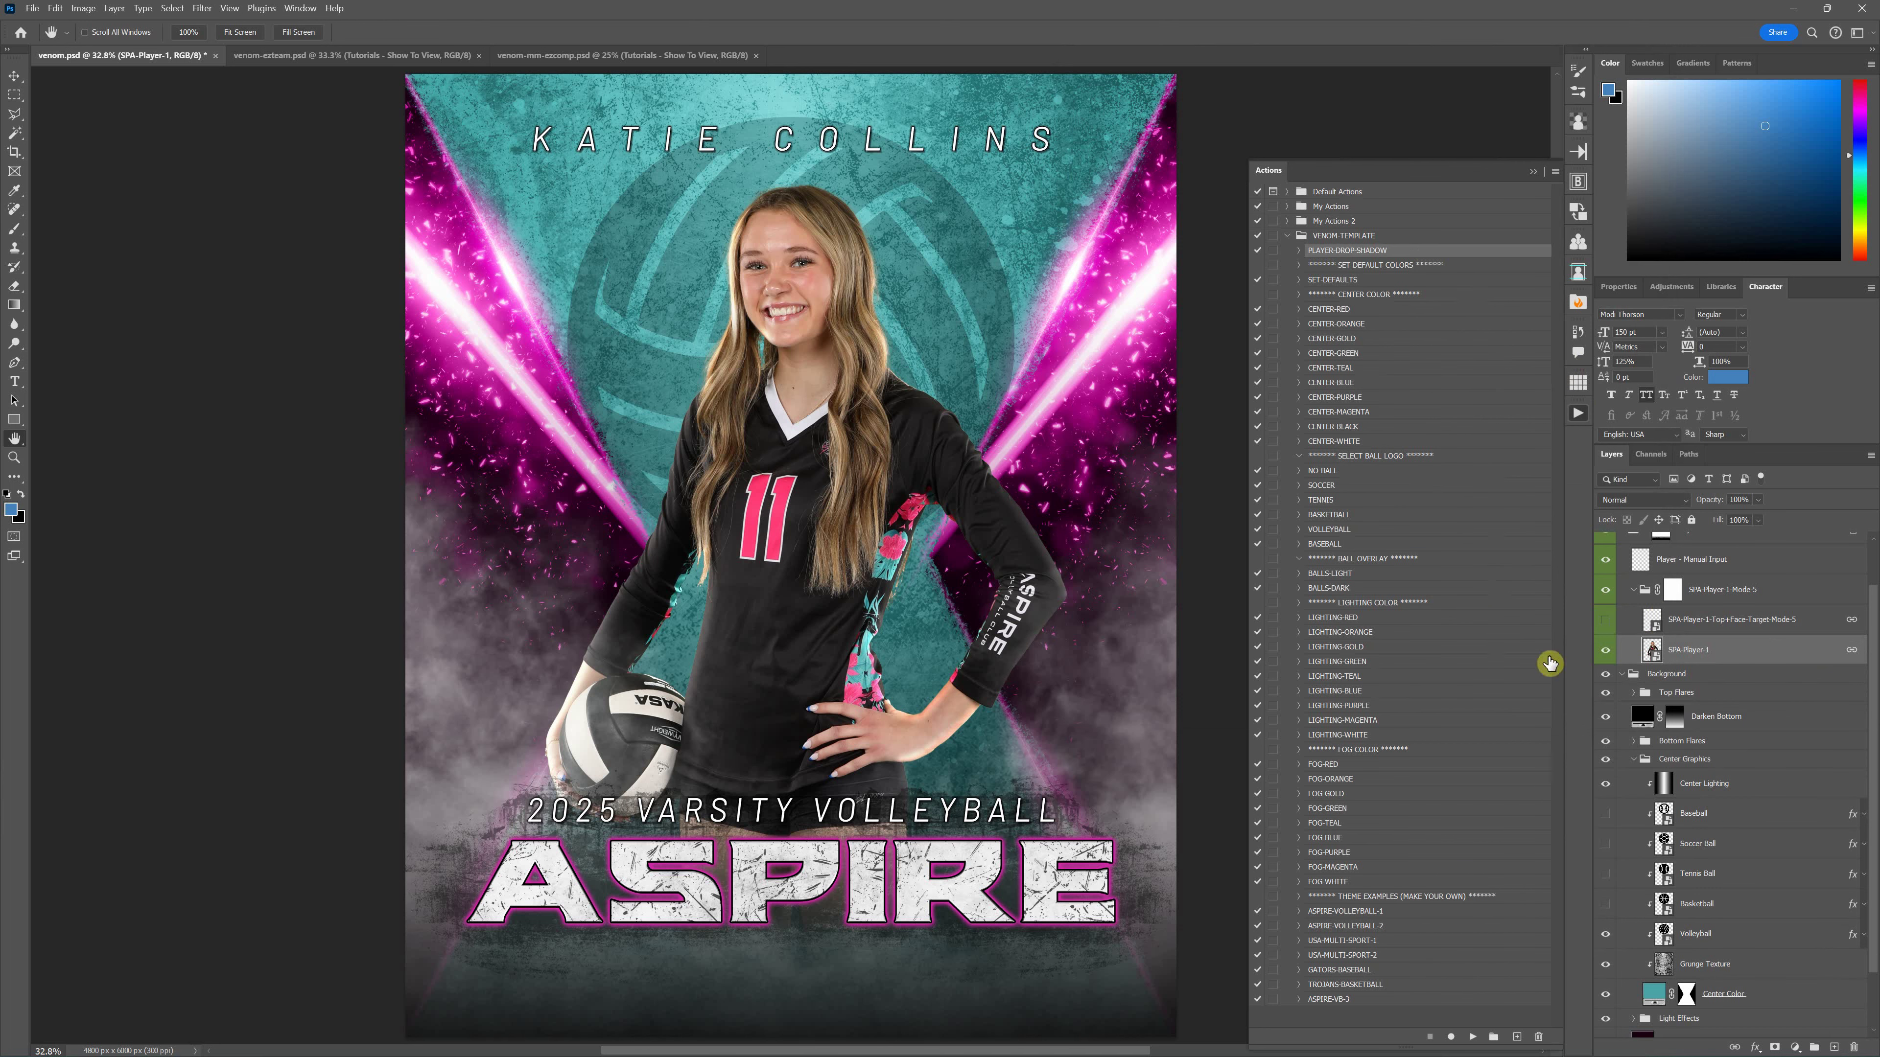
left_click(1473, 1037)
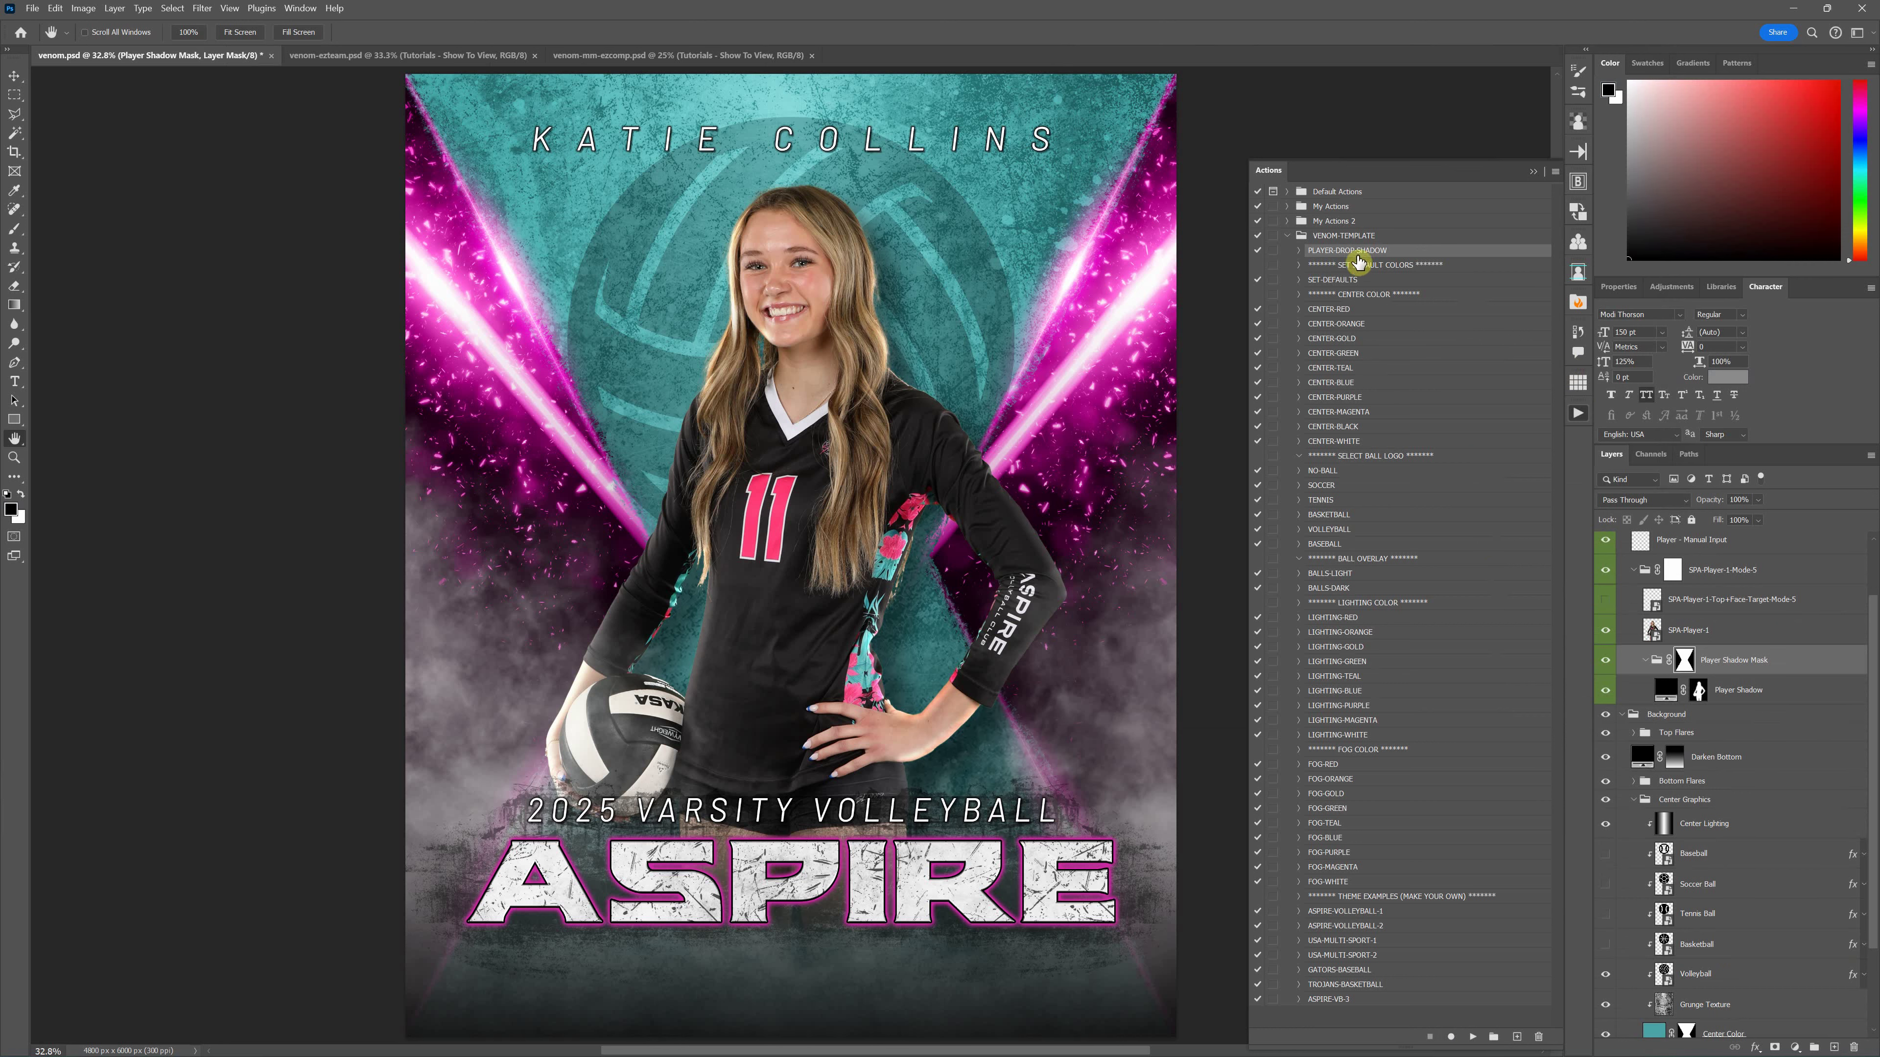
Try running the PLAYER-DROP-SHADOW action a second time over the existing shadow and stop it at the error
left_click(1473, 1037)
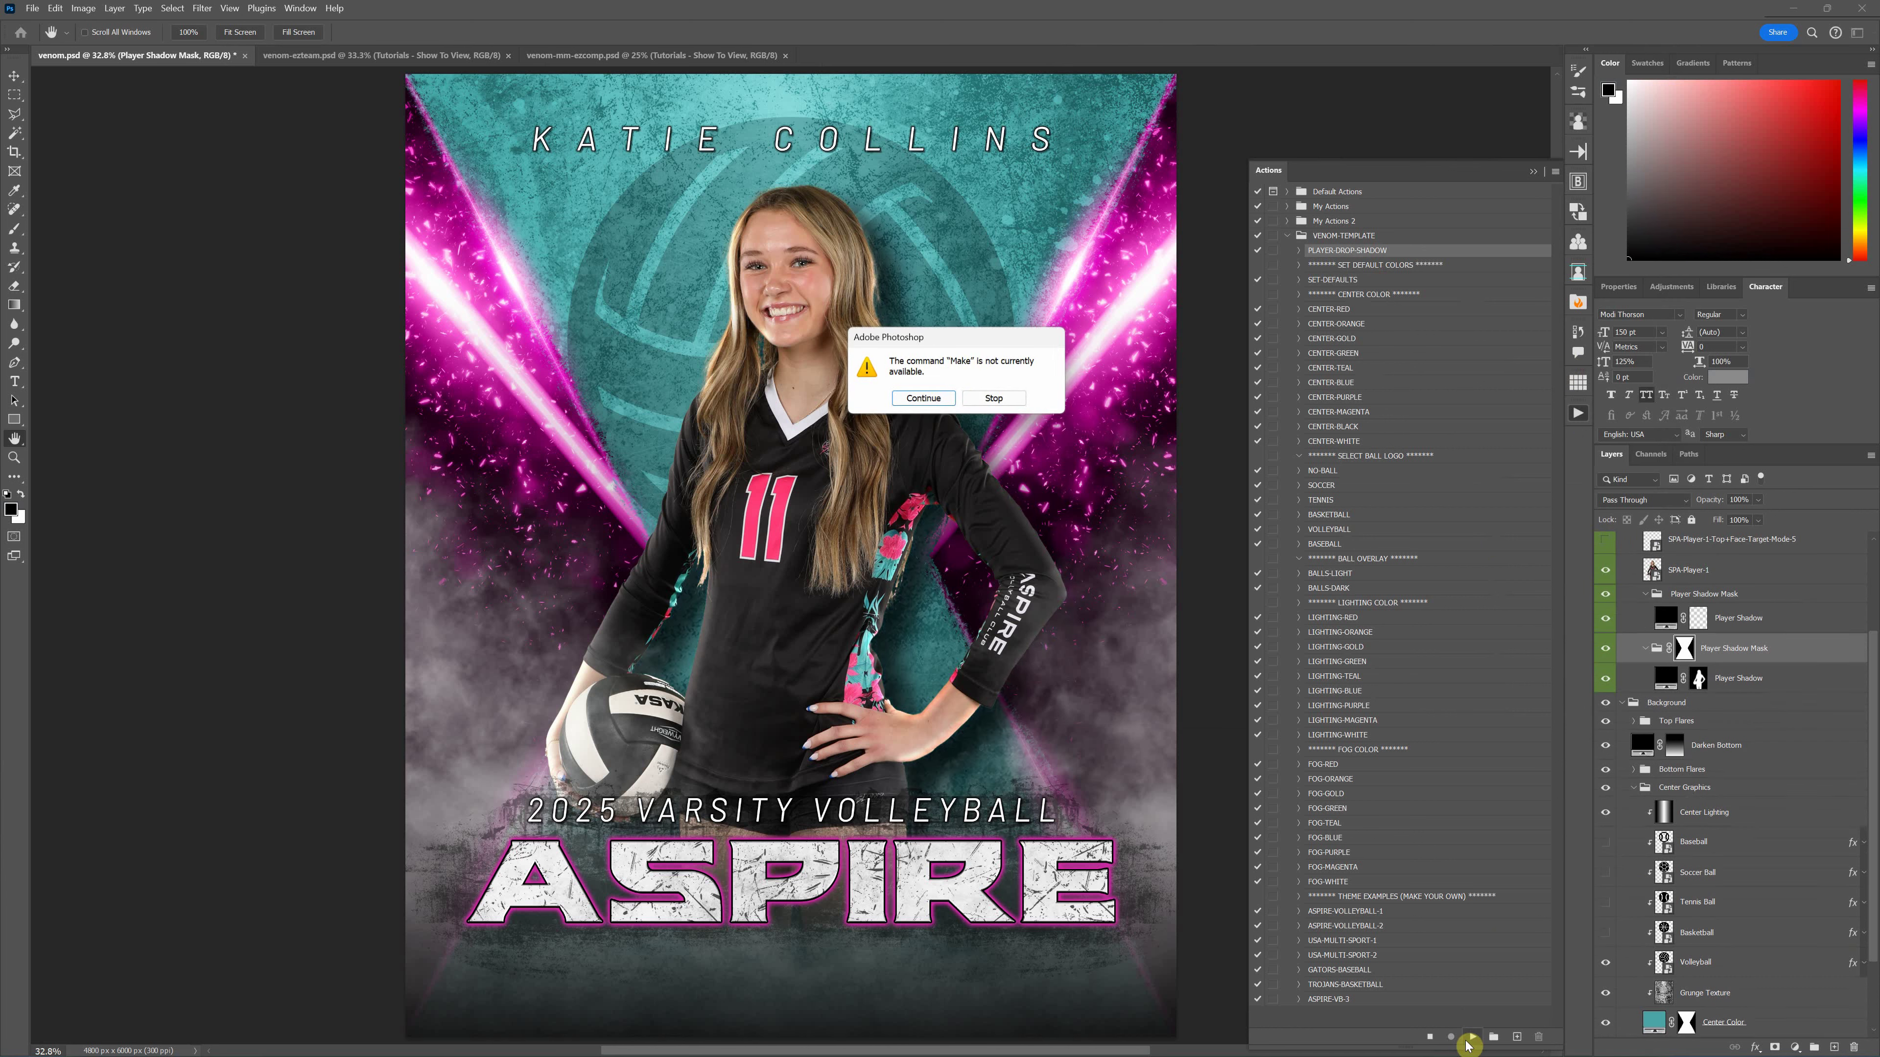
left_click_drag(1004, 346, 1210, 344)
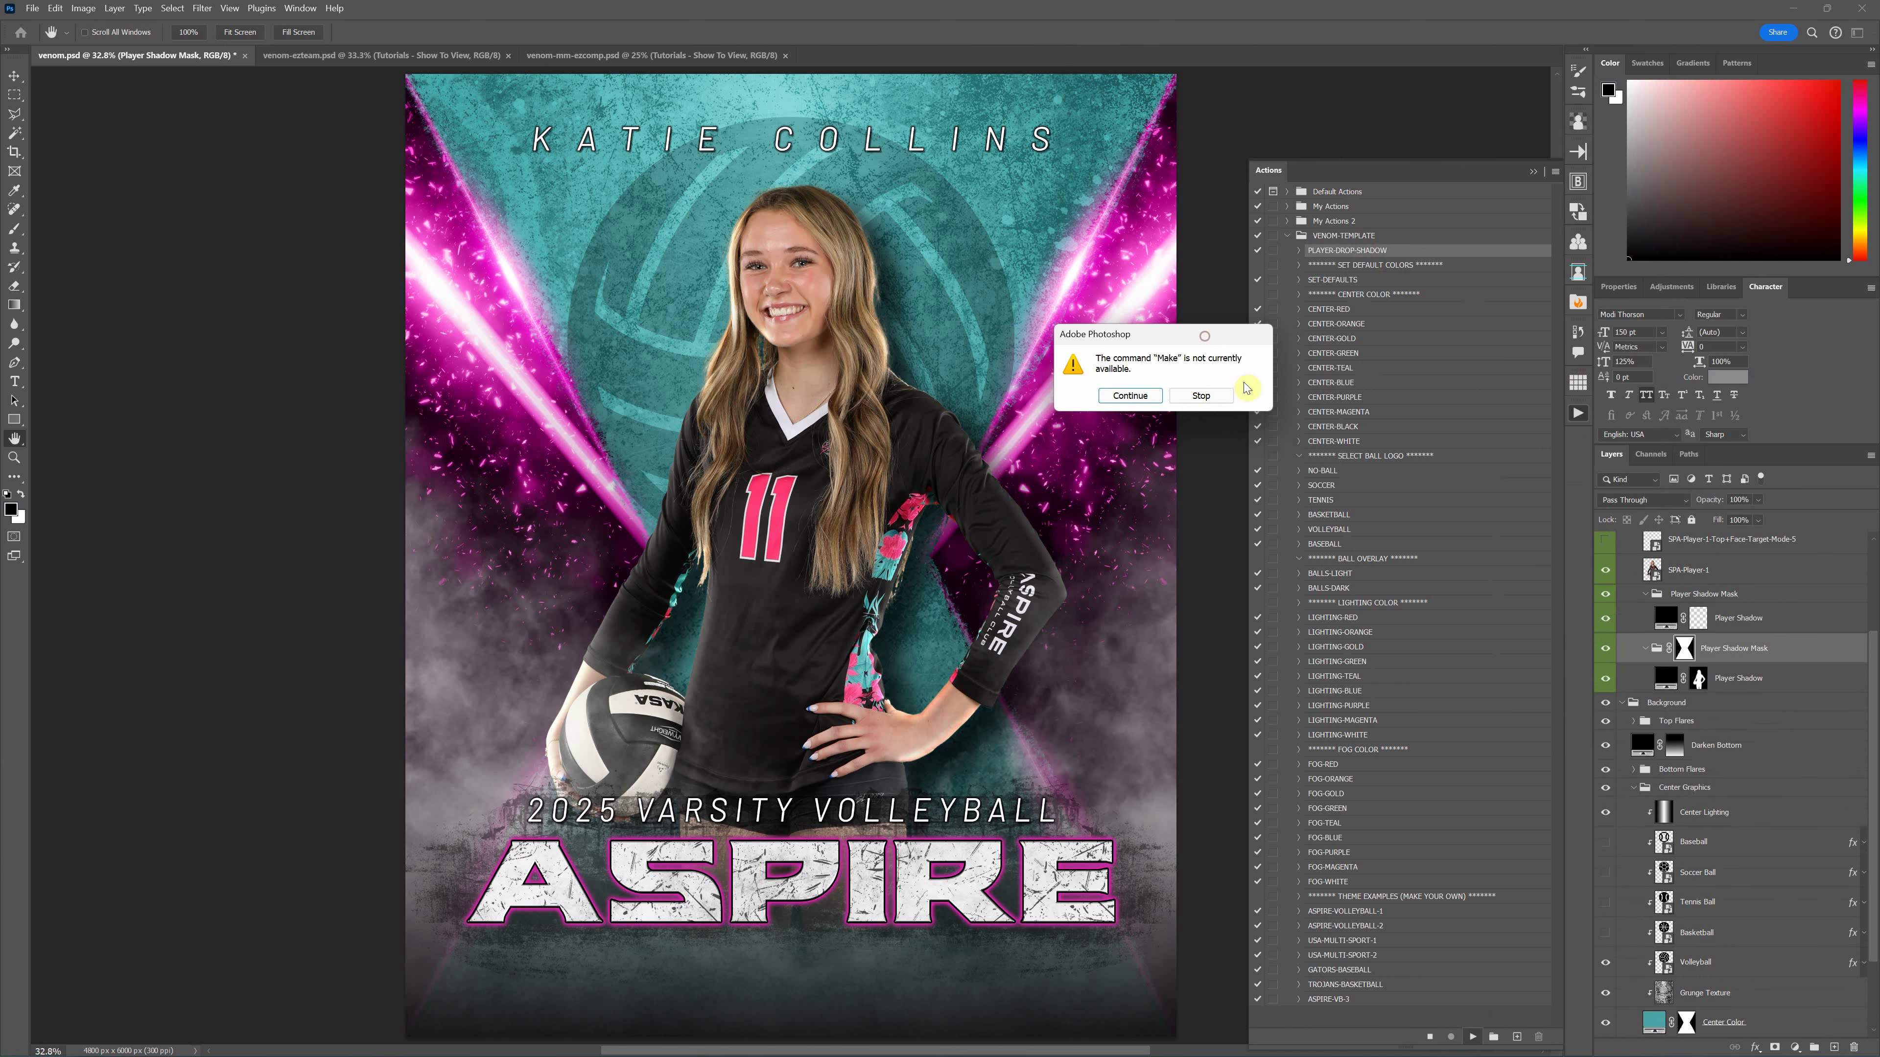
left_click(1200, 396)
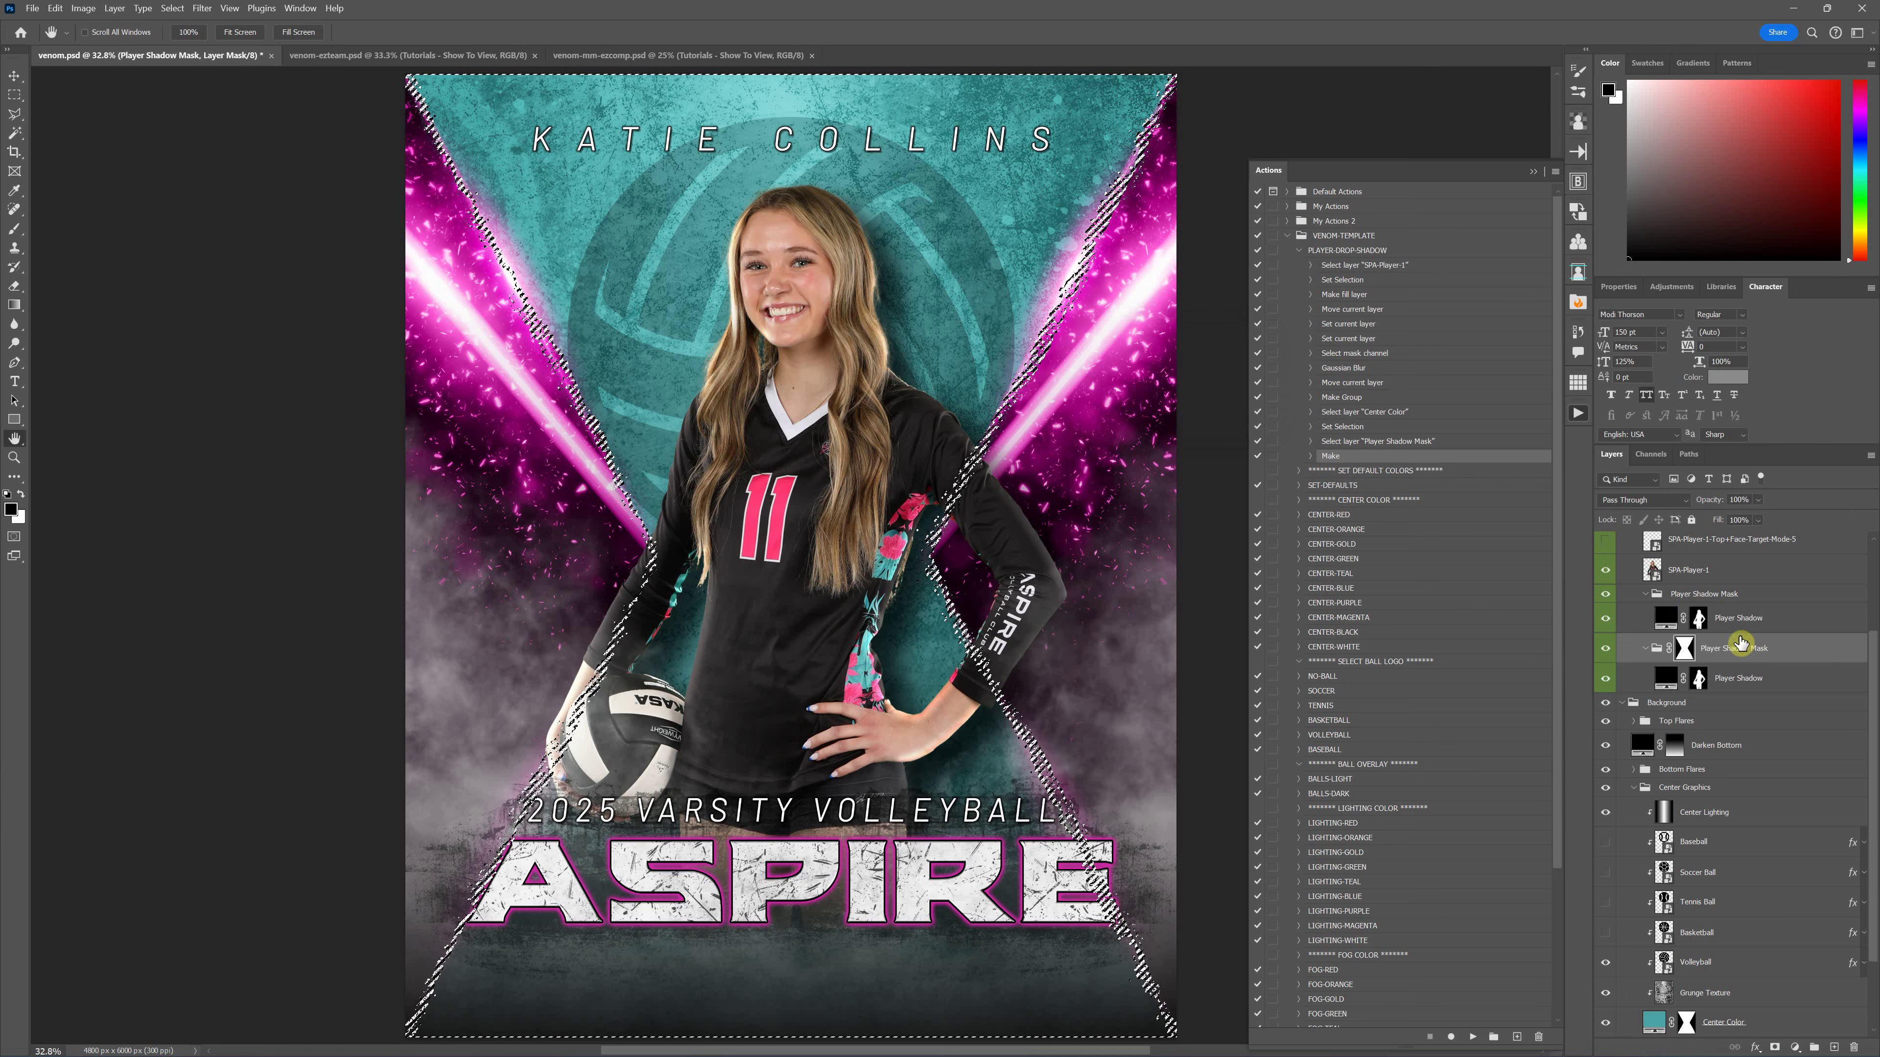
Examine the two Player Shadow Mask groups, comparing their contents and layer masks with the action's recorded steps
left_click(1645, 595)
left_click(1645, 594)
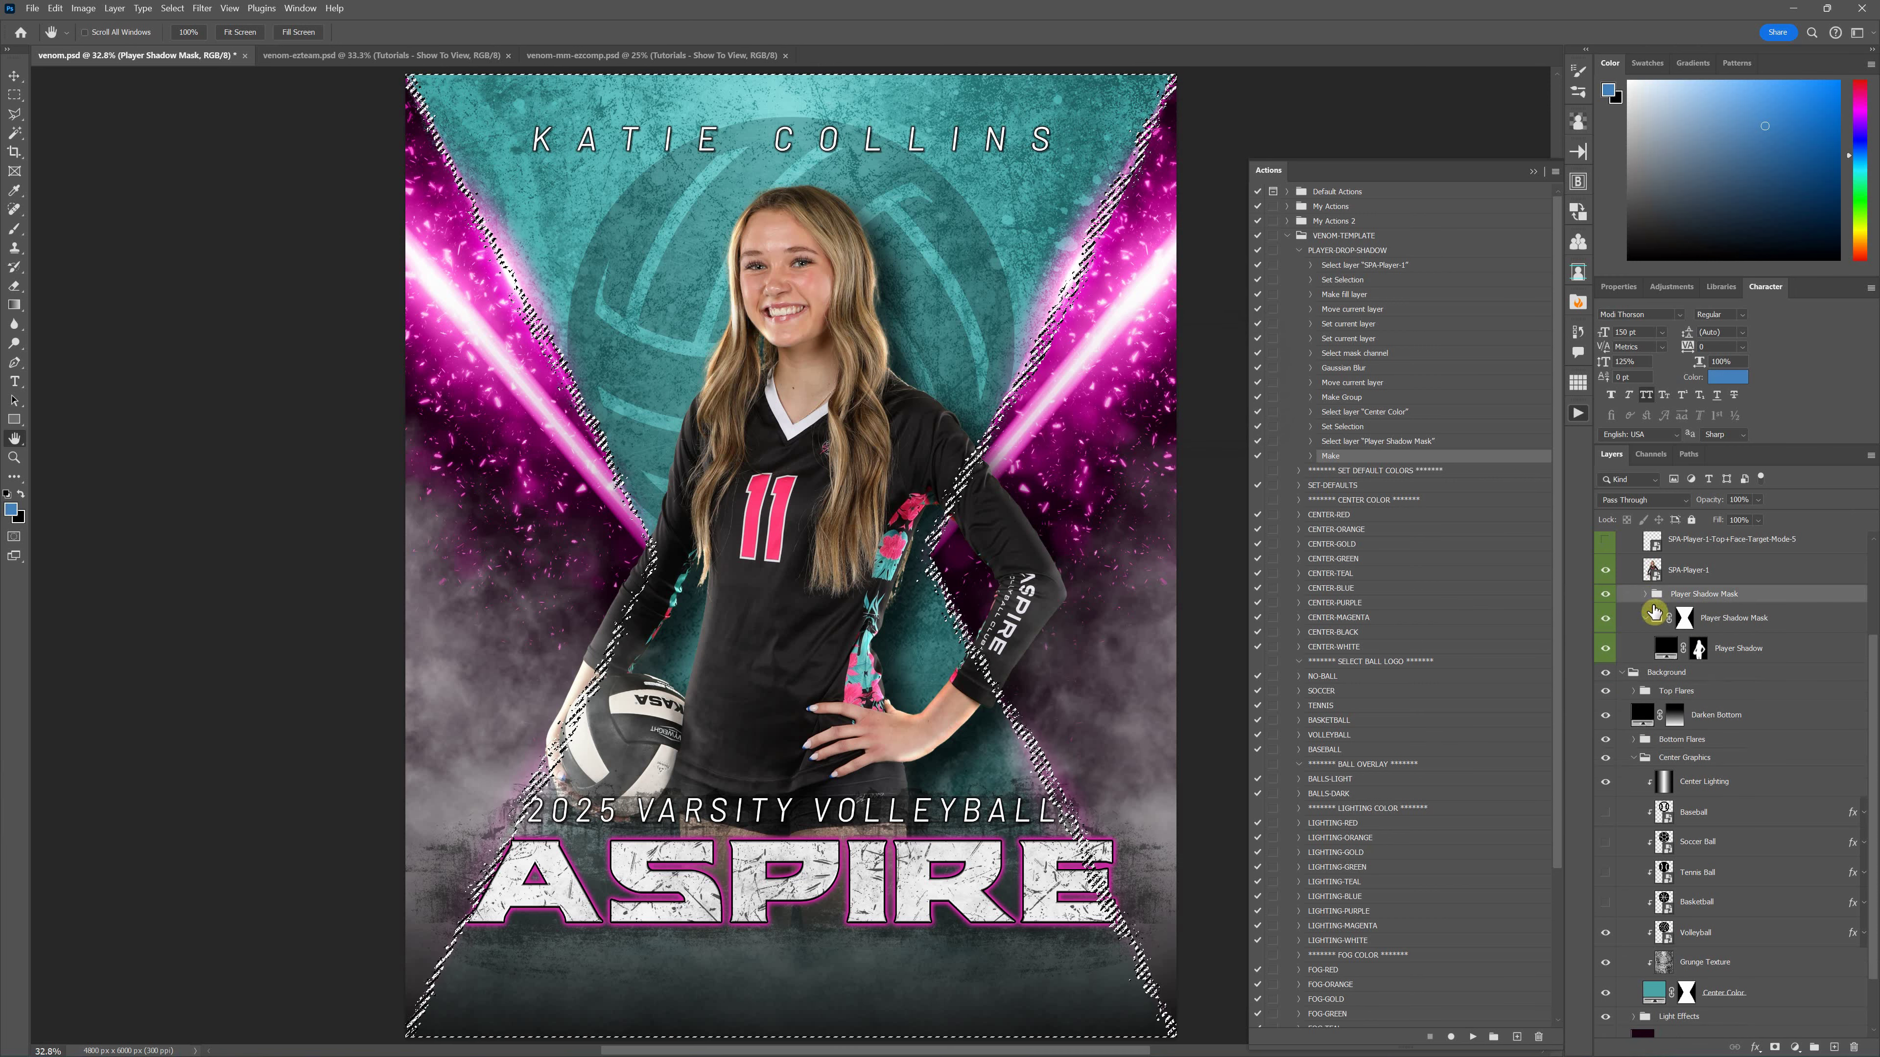
left_click(1682, 619)
left_click(1645, 618)
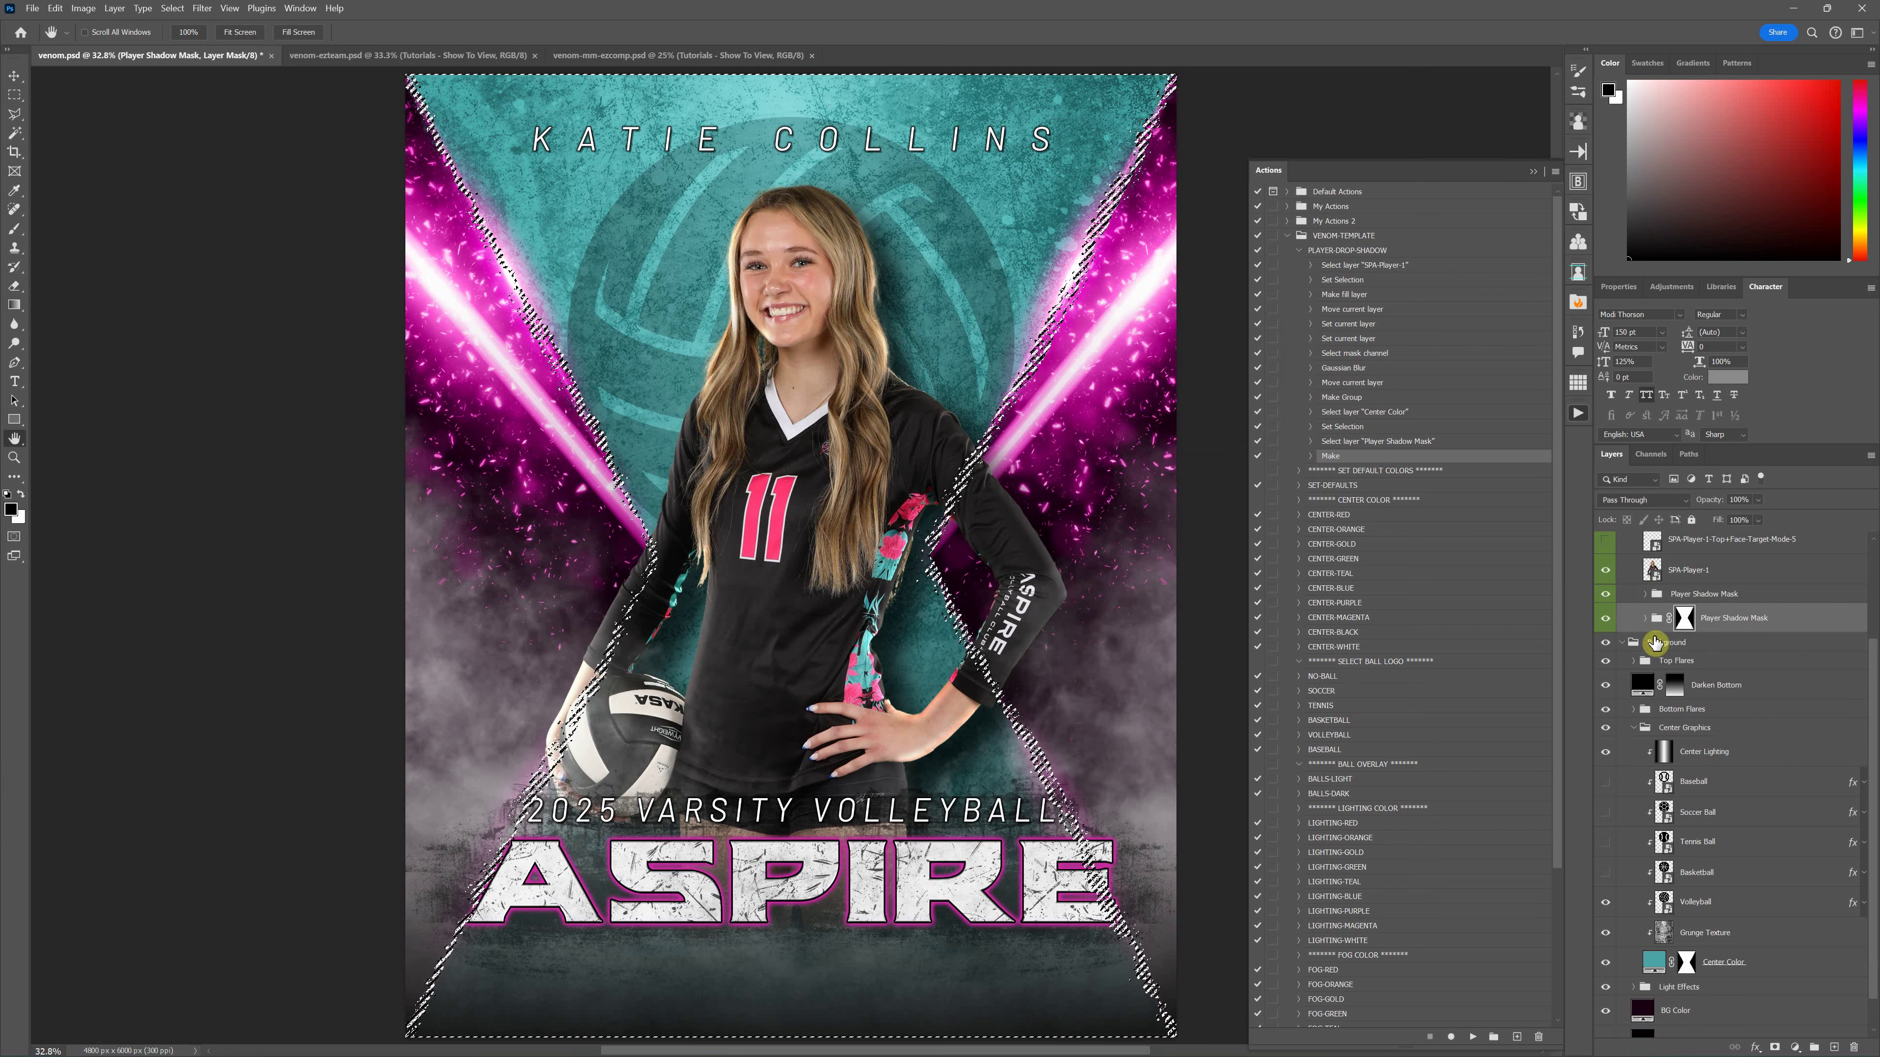
left_click(1645, 597)
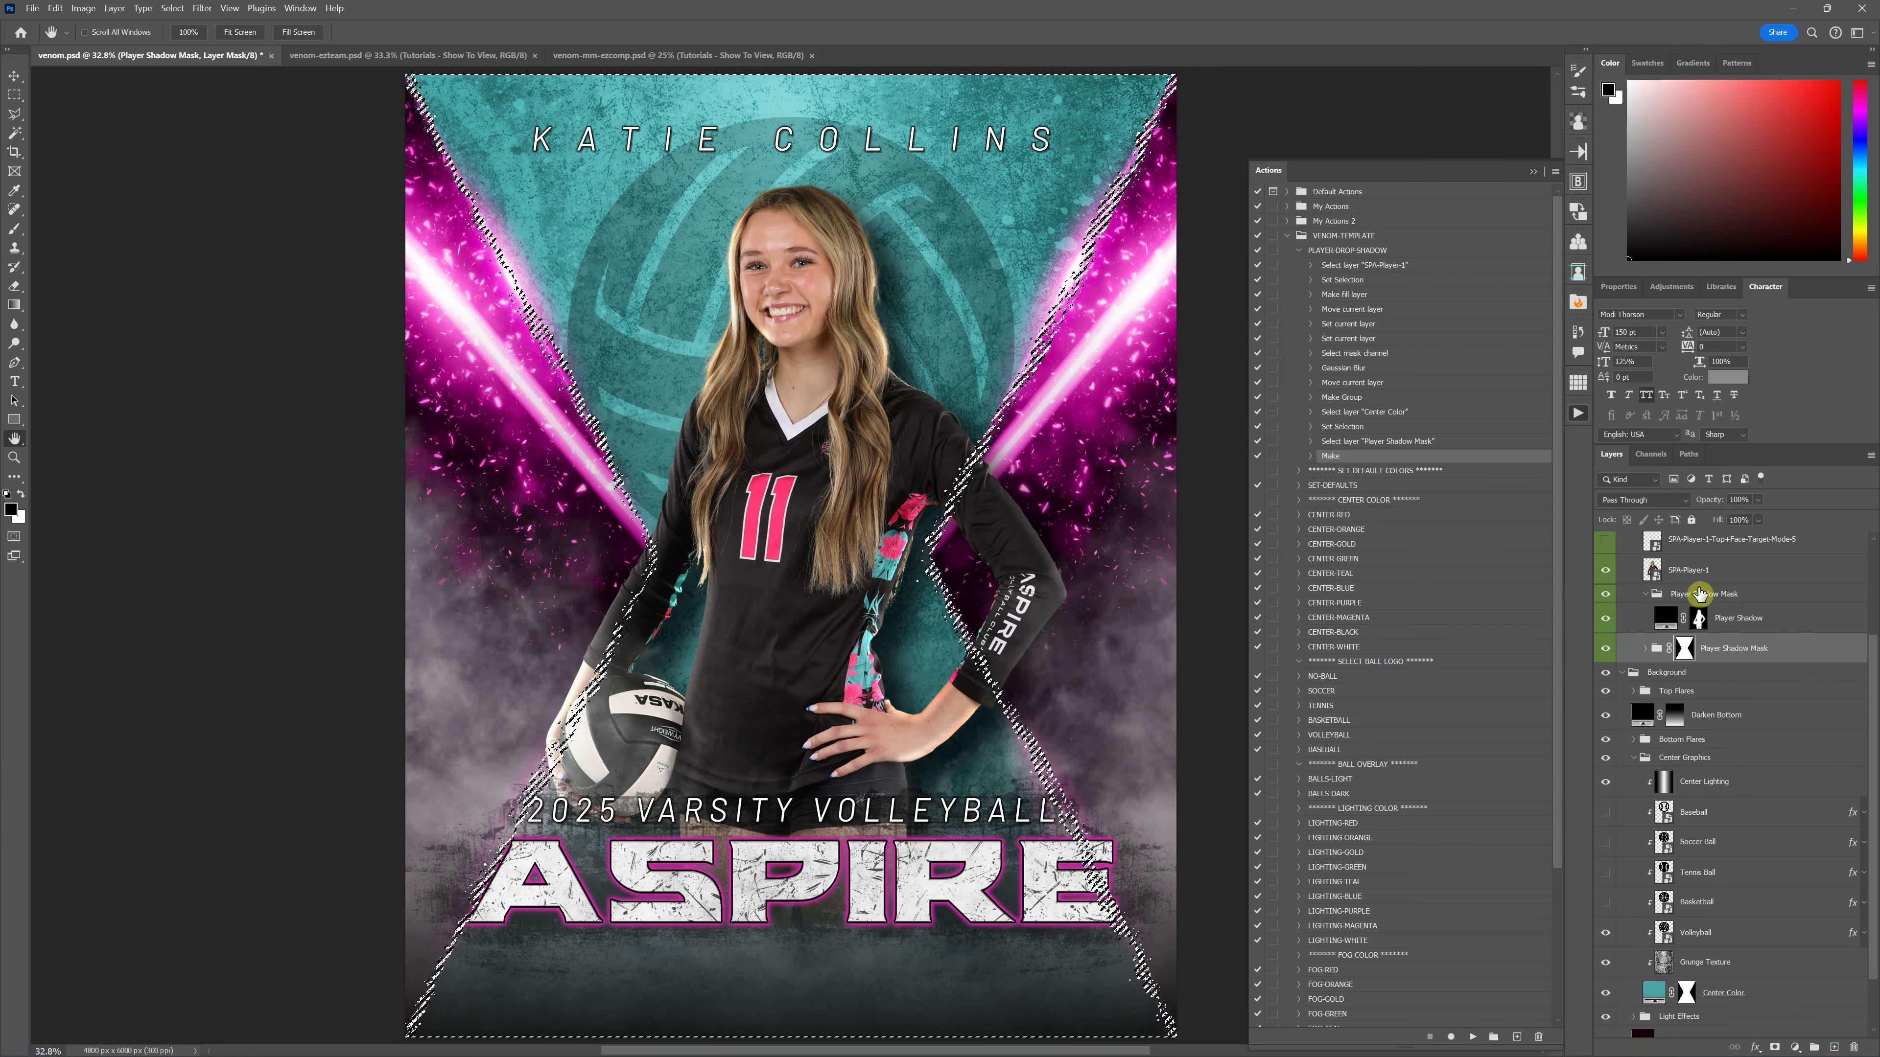
left_click(1675, 594)
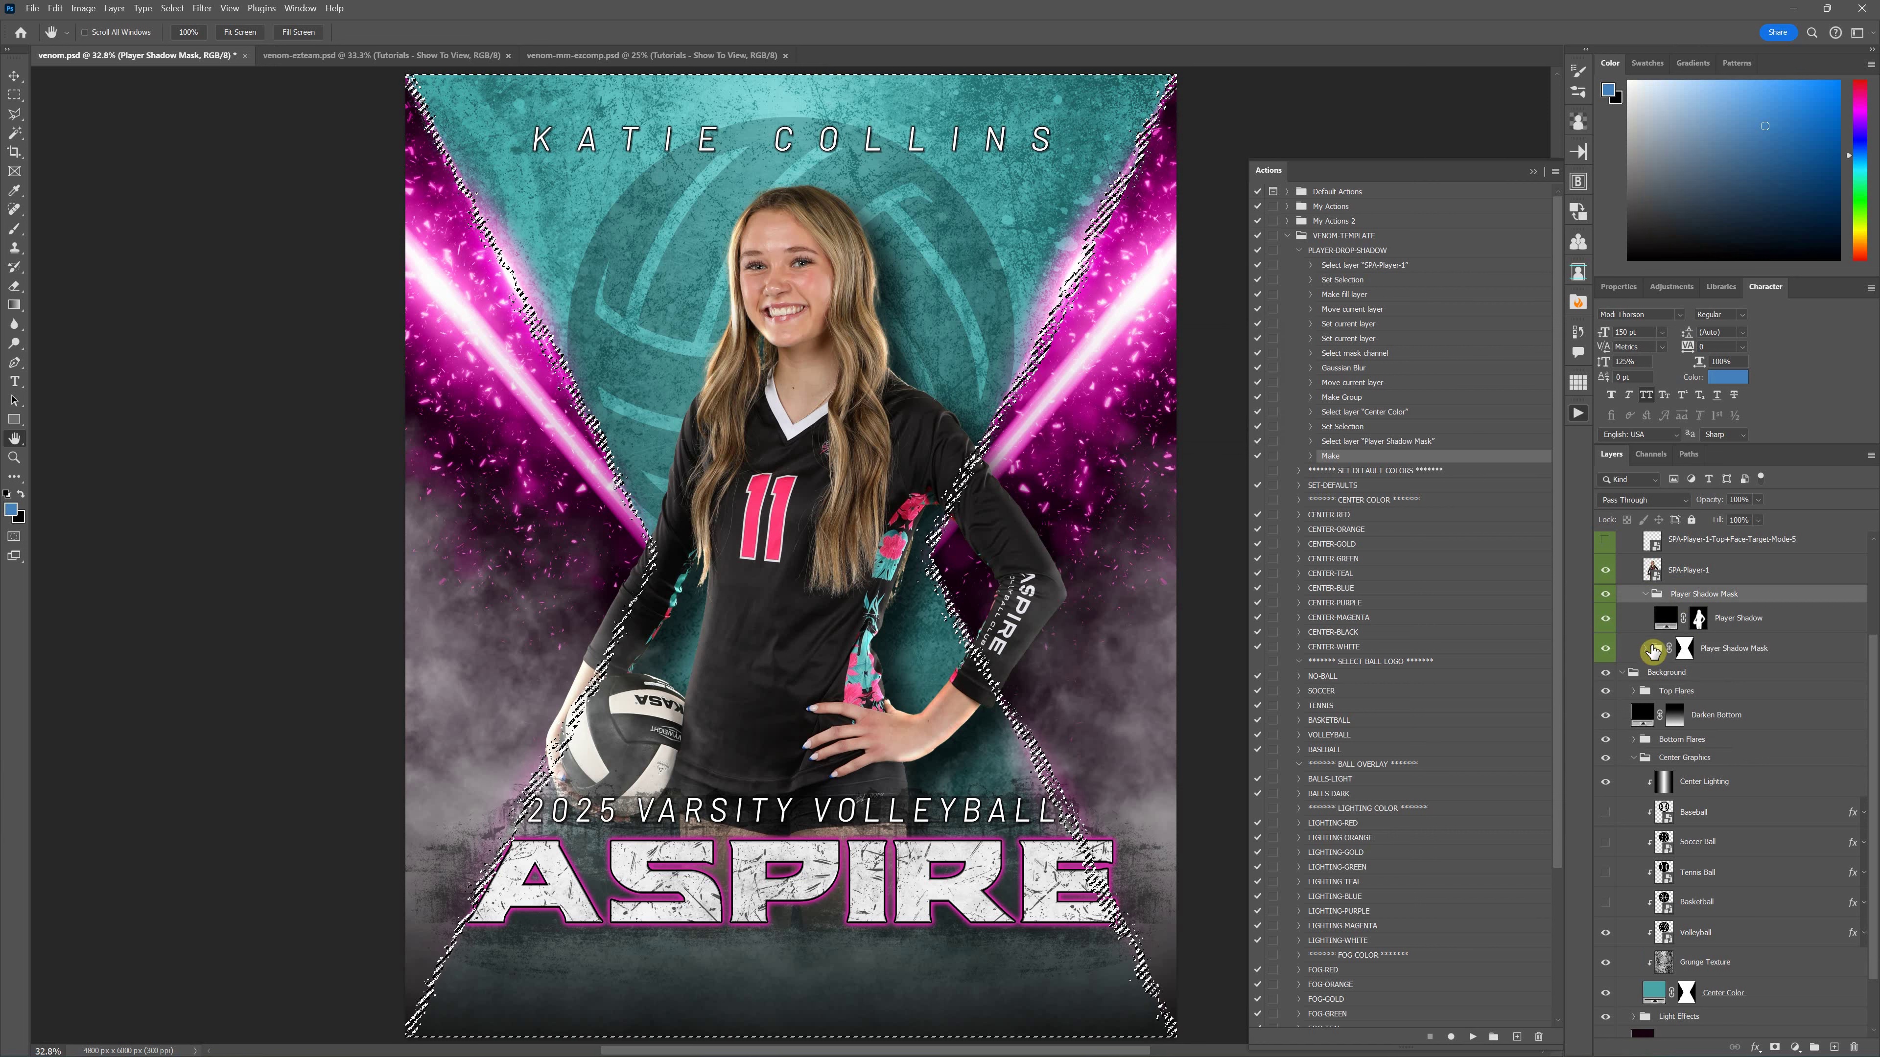
left_click(1745, 655)
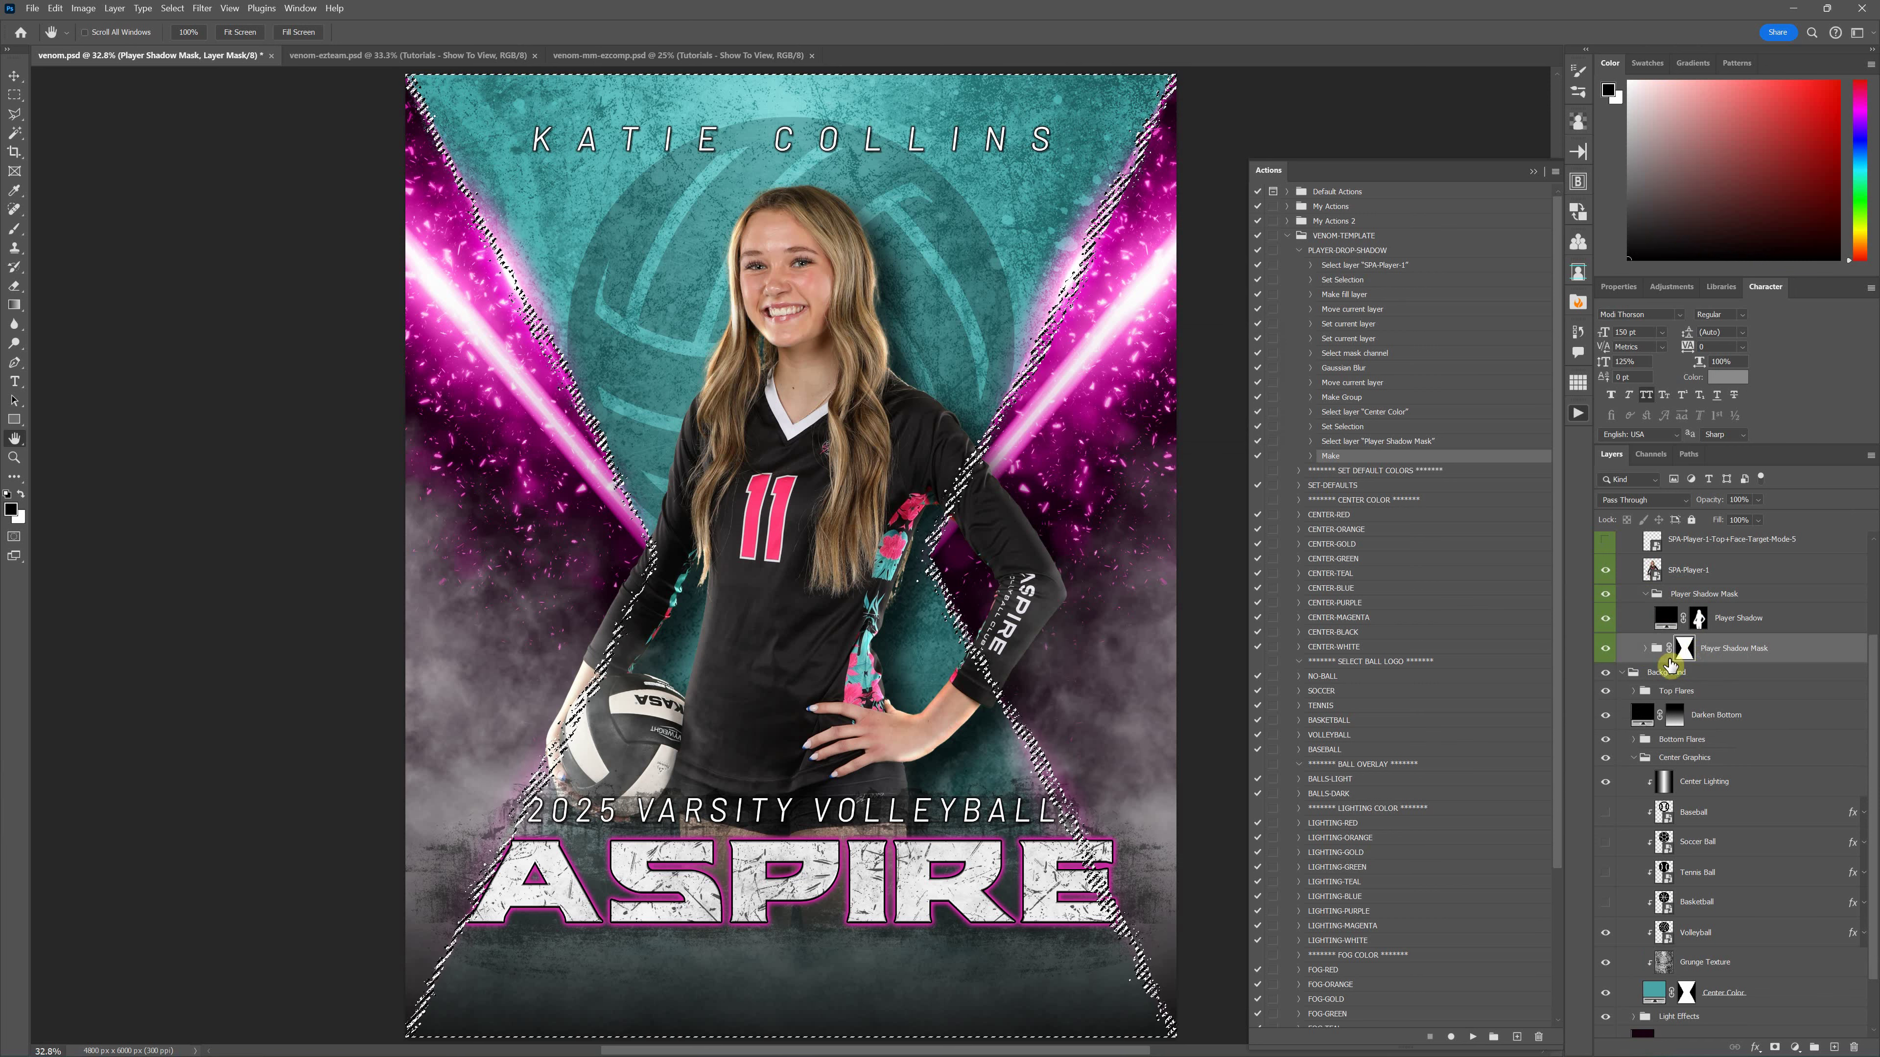
left_click(1723, 656)
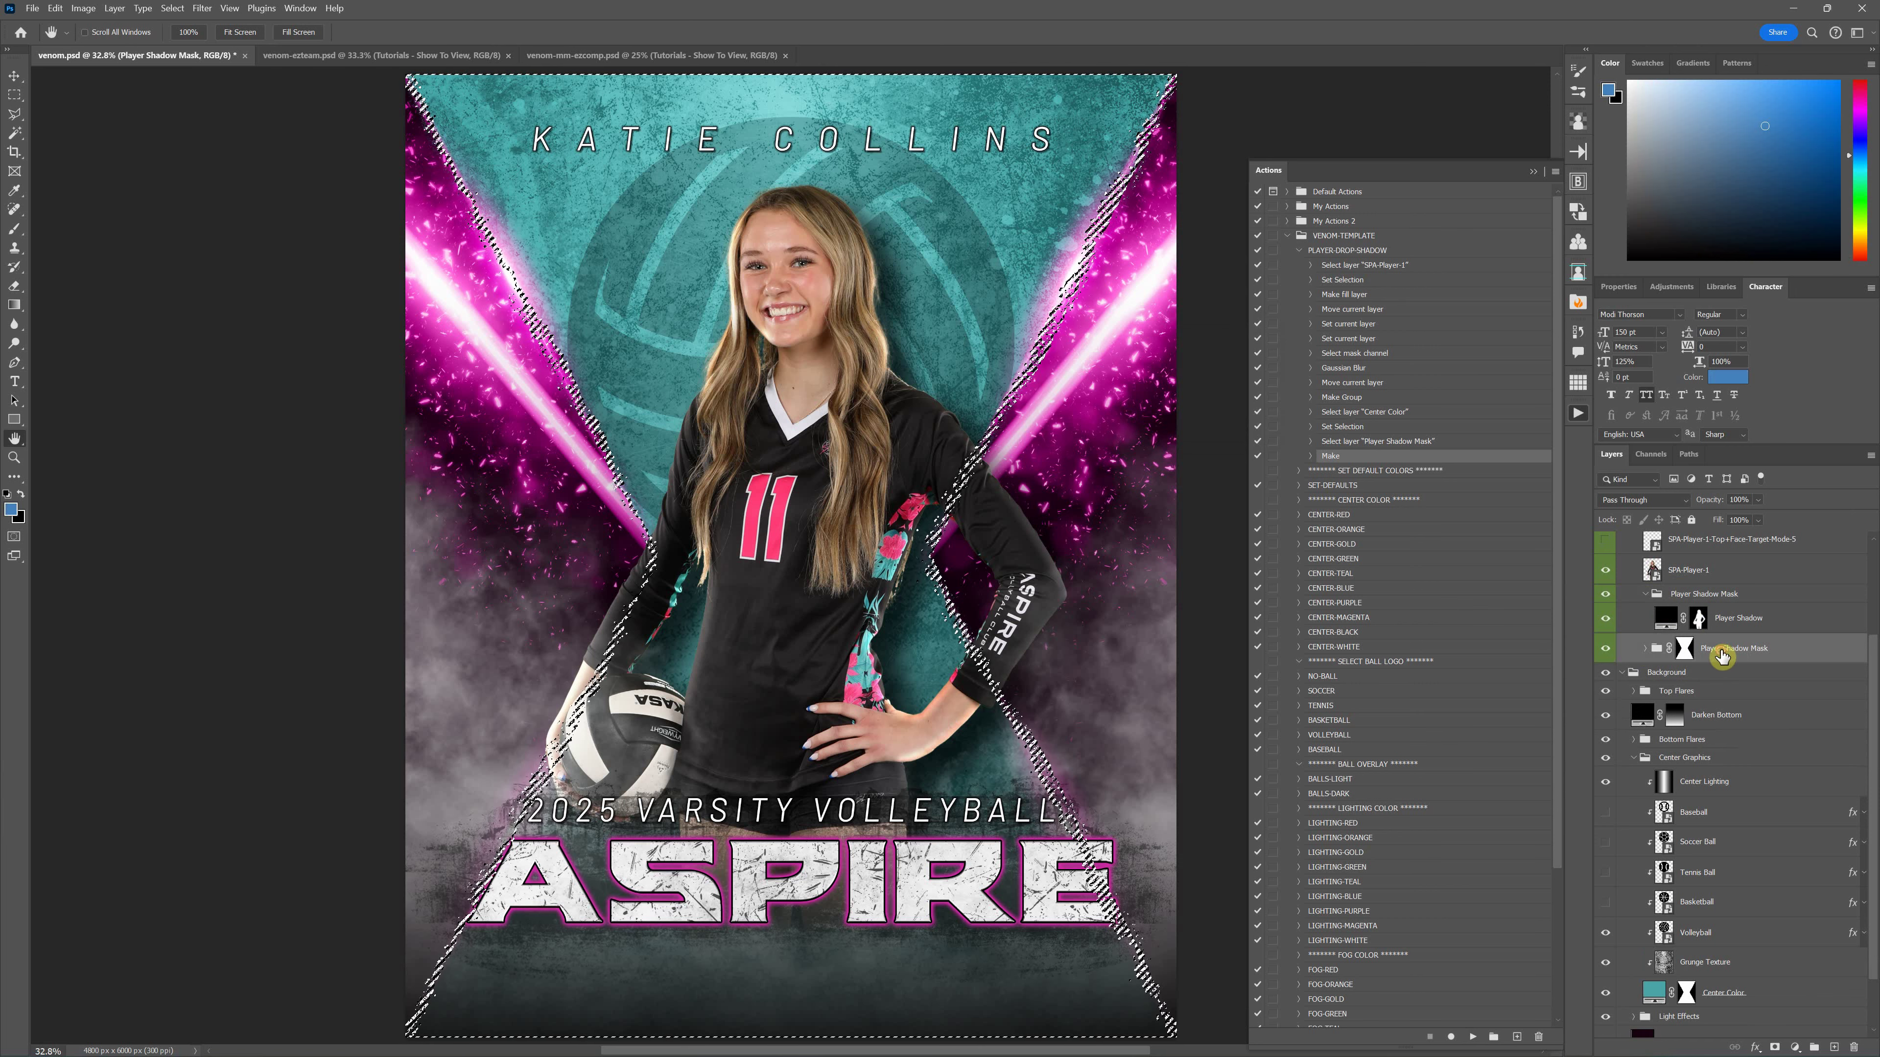
left_click(1730, 595)
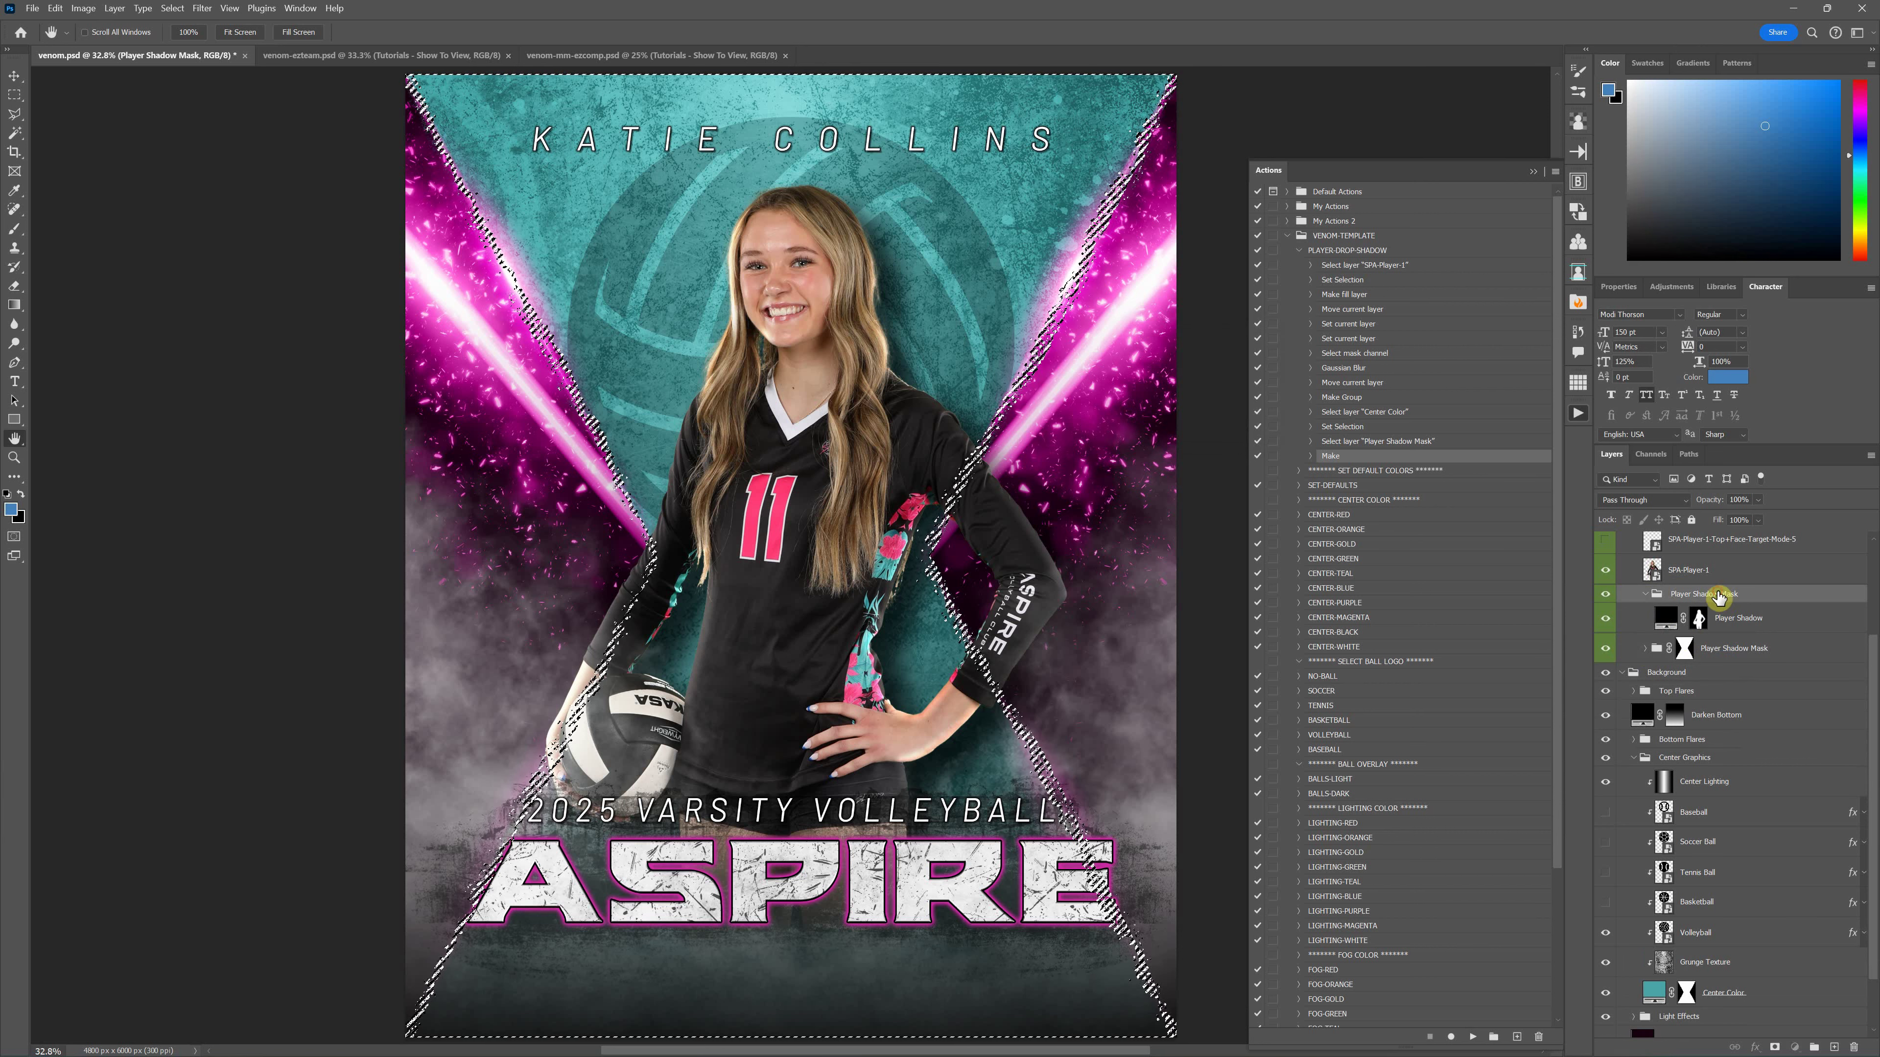
left_click(1741, 650)
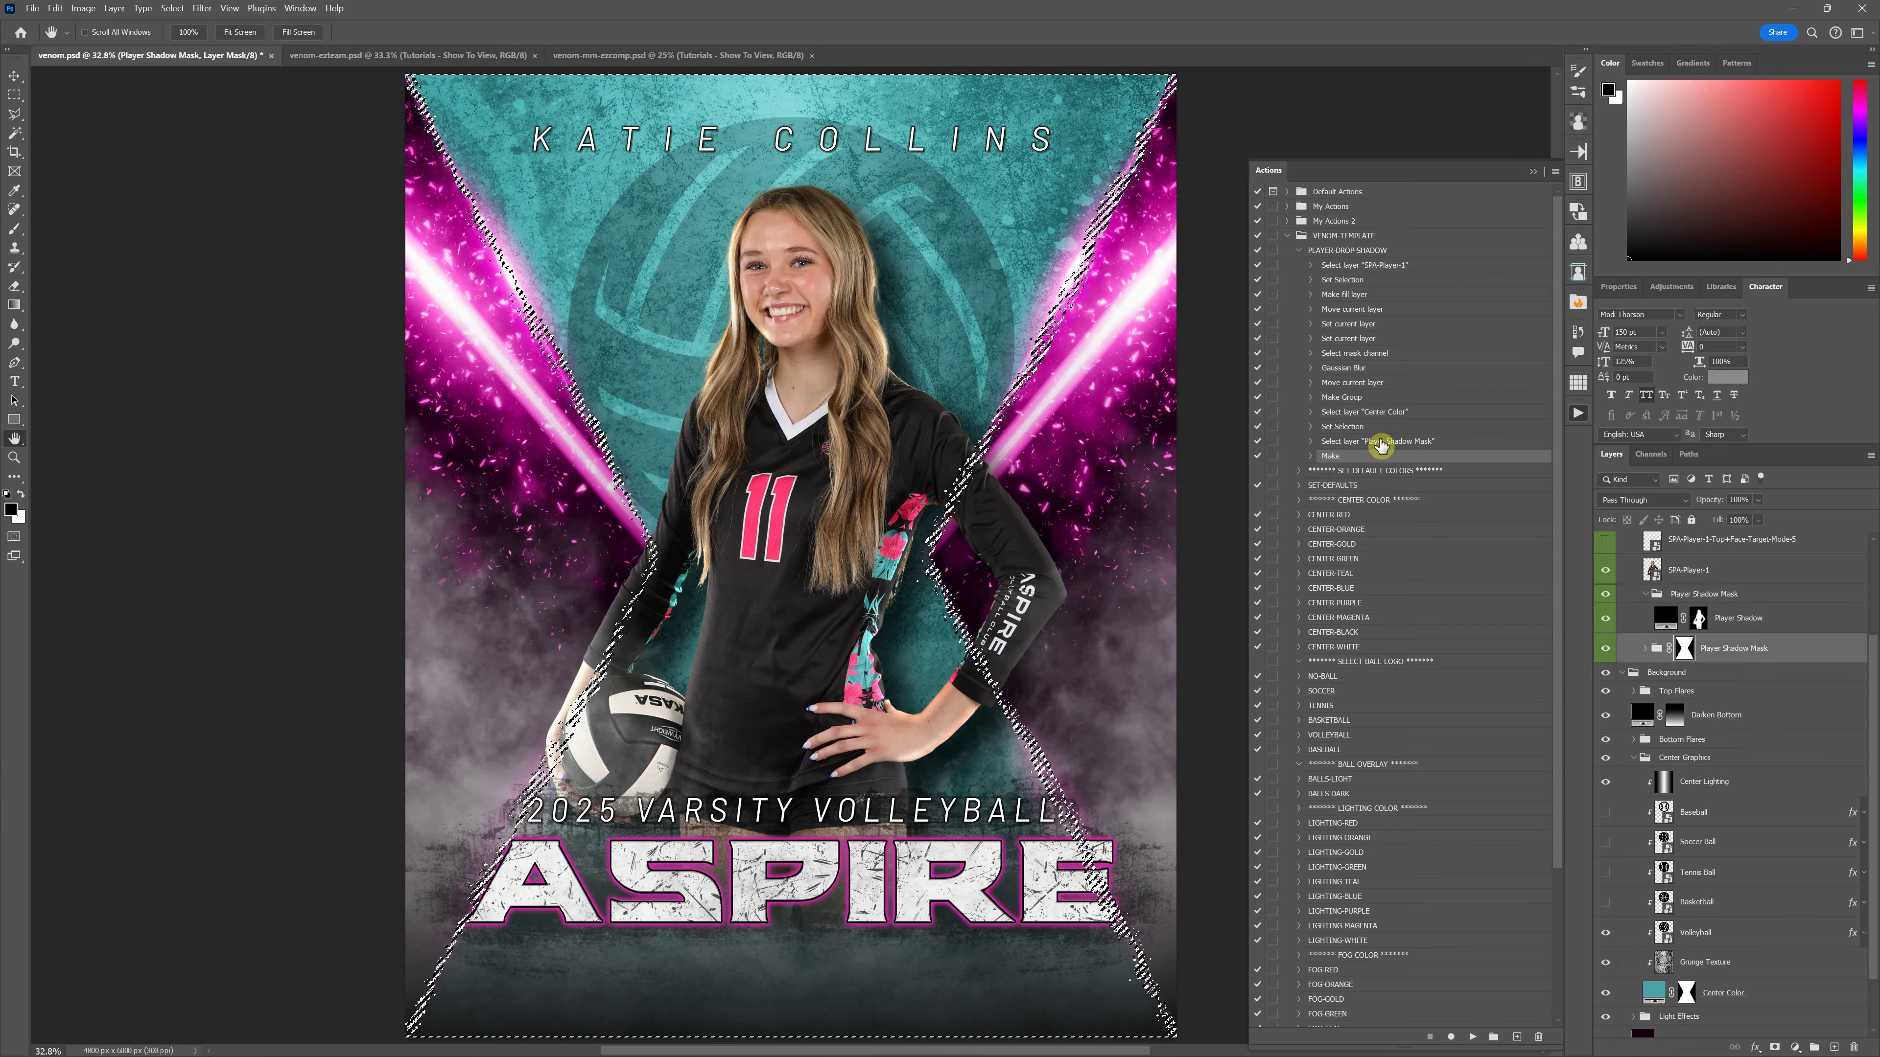
left_click(1761, 597)
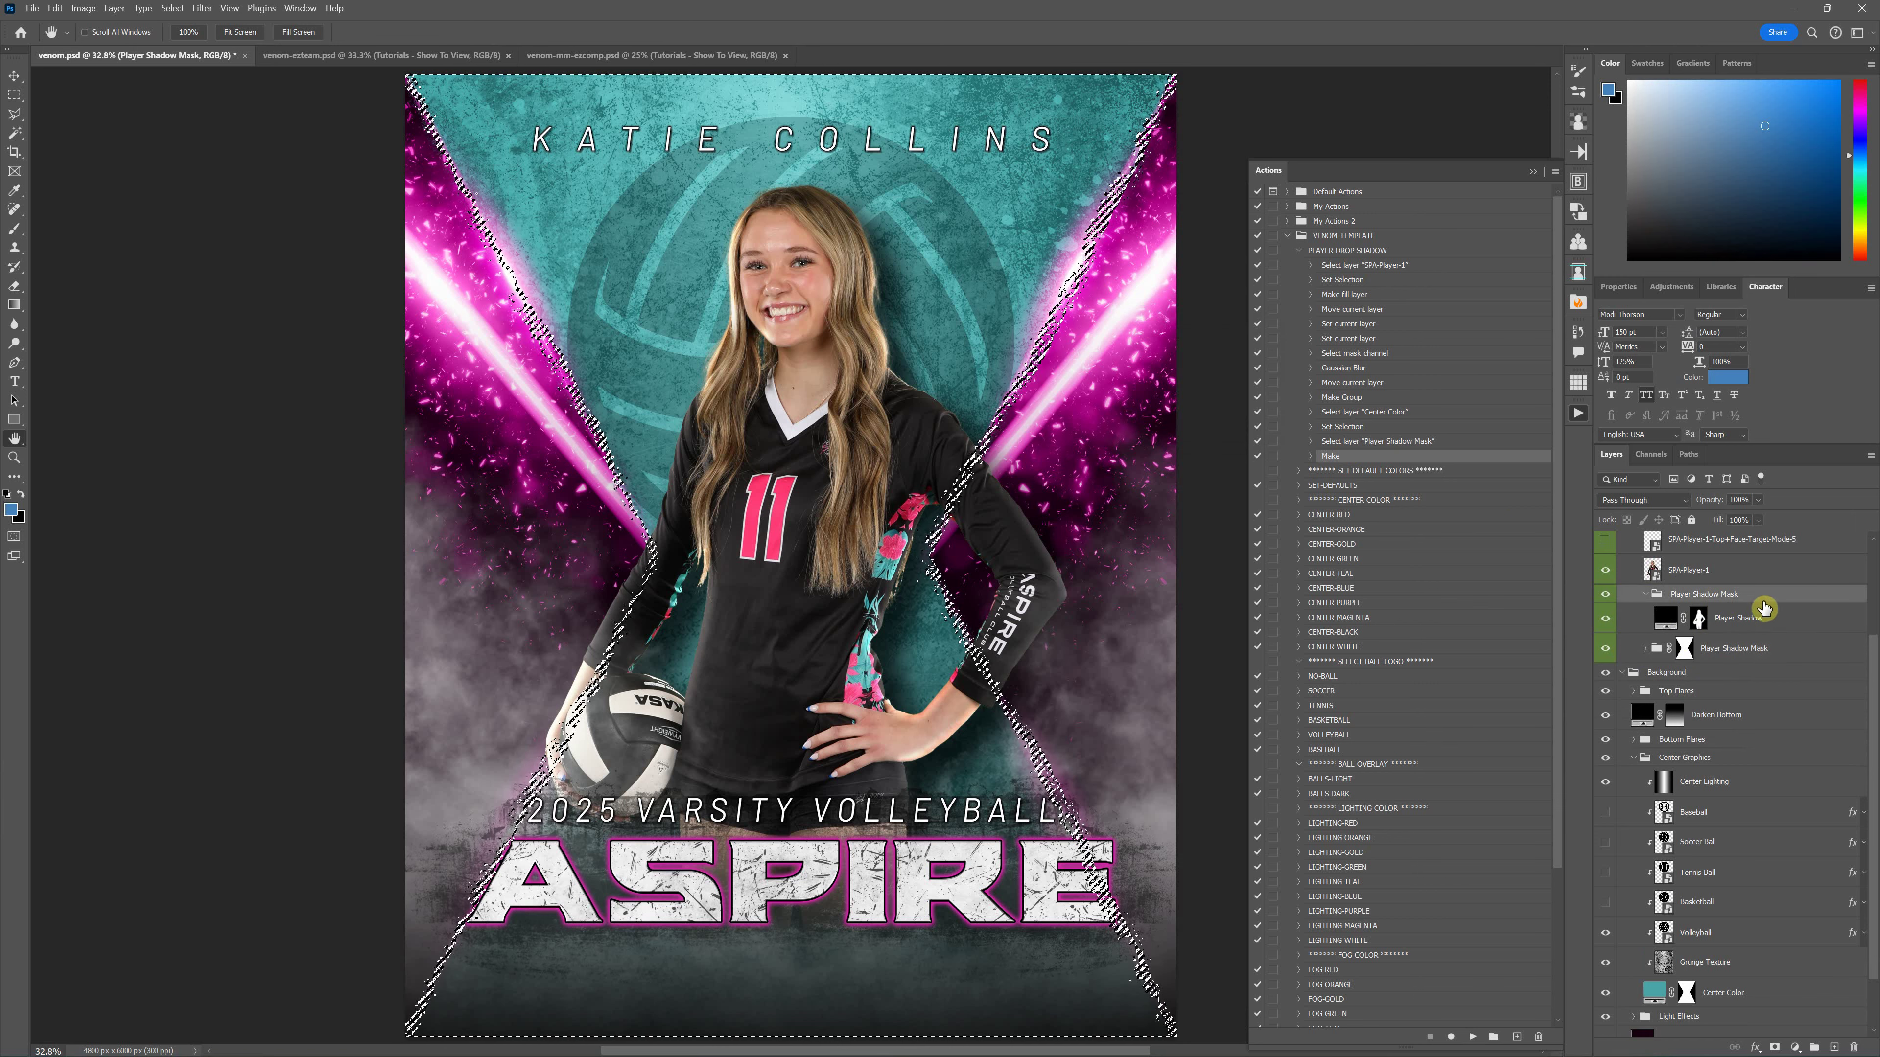
Delete both Player Shadow Mask groups and clear the active selection
left_click(1768, 650, "shift")
left_click_drag(1768, 651, 1858, 1046)
left_click(173, 9)
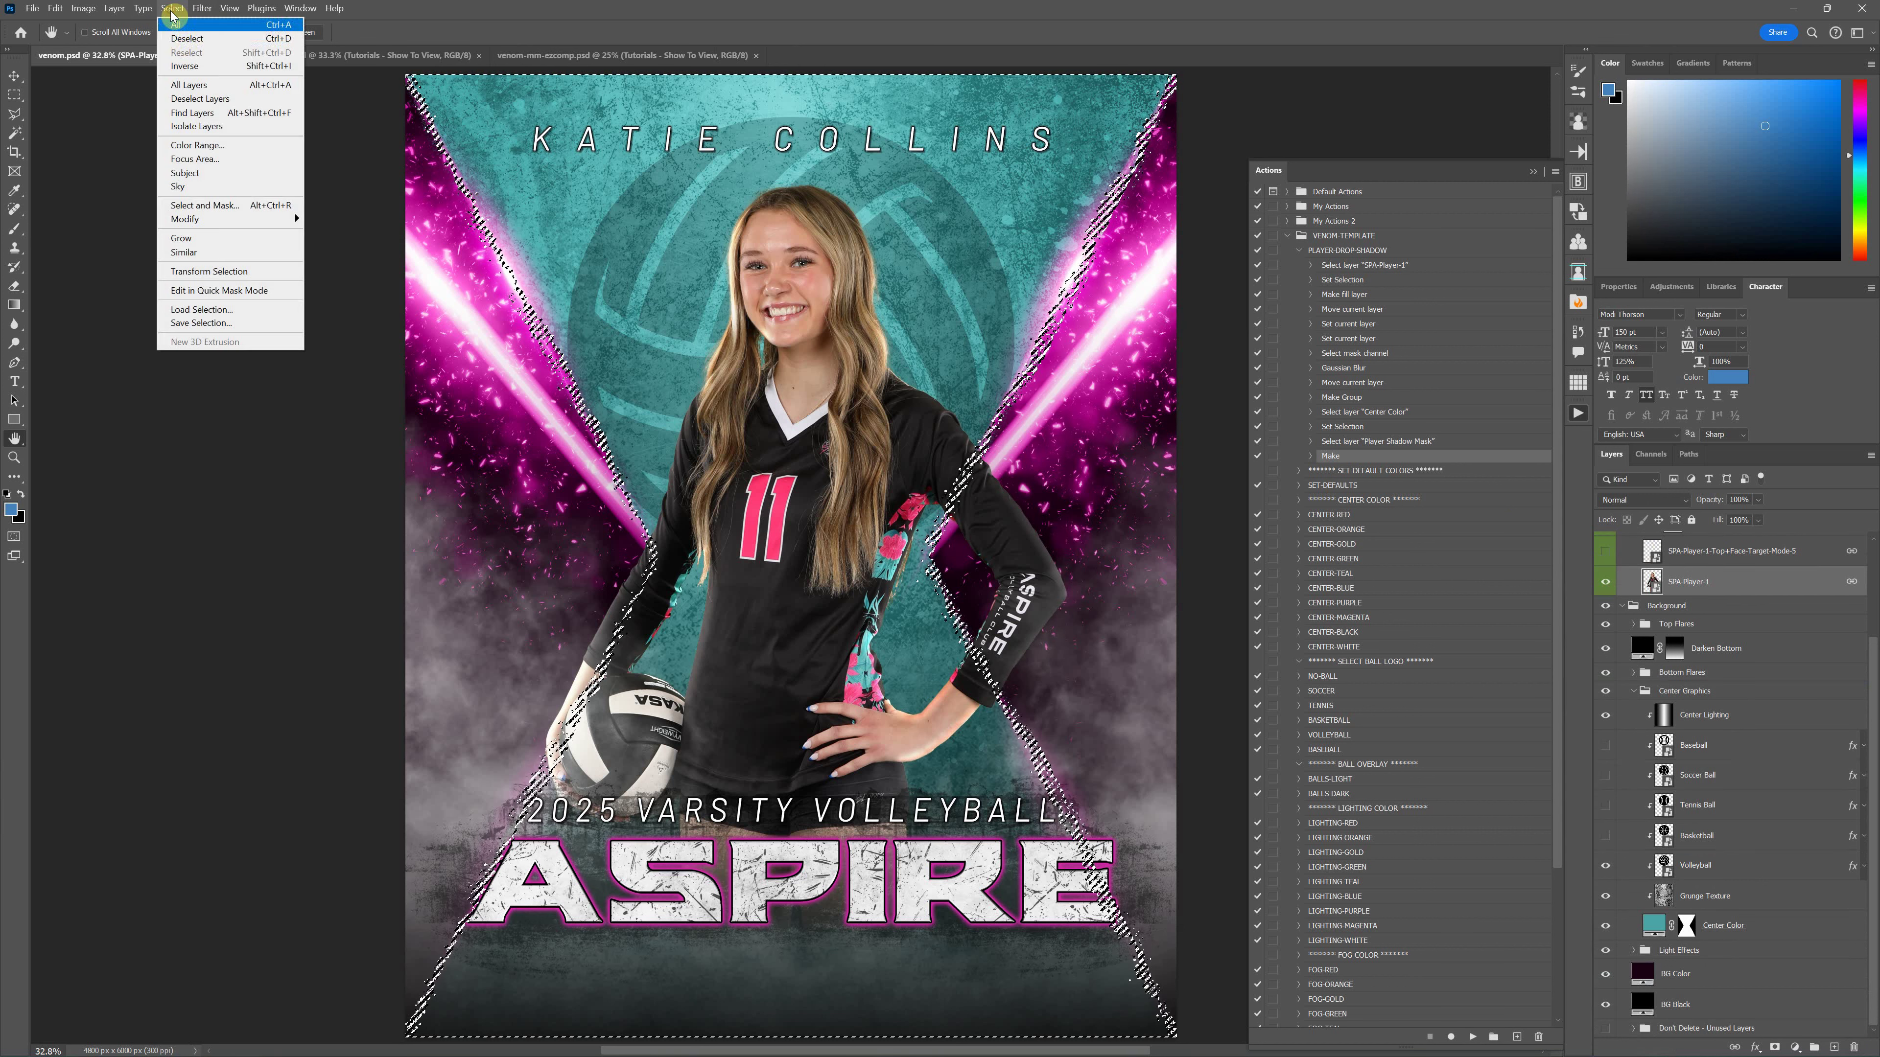
left_click(187, 39)
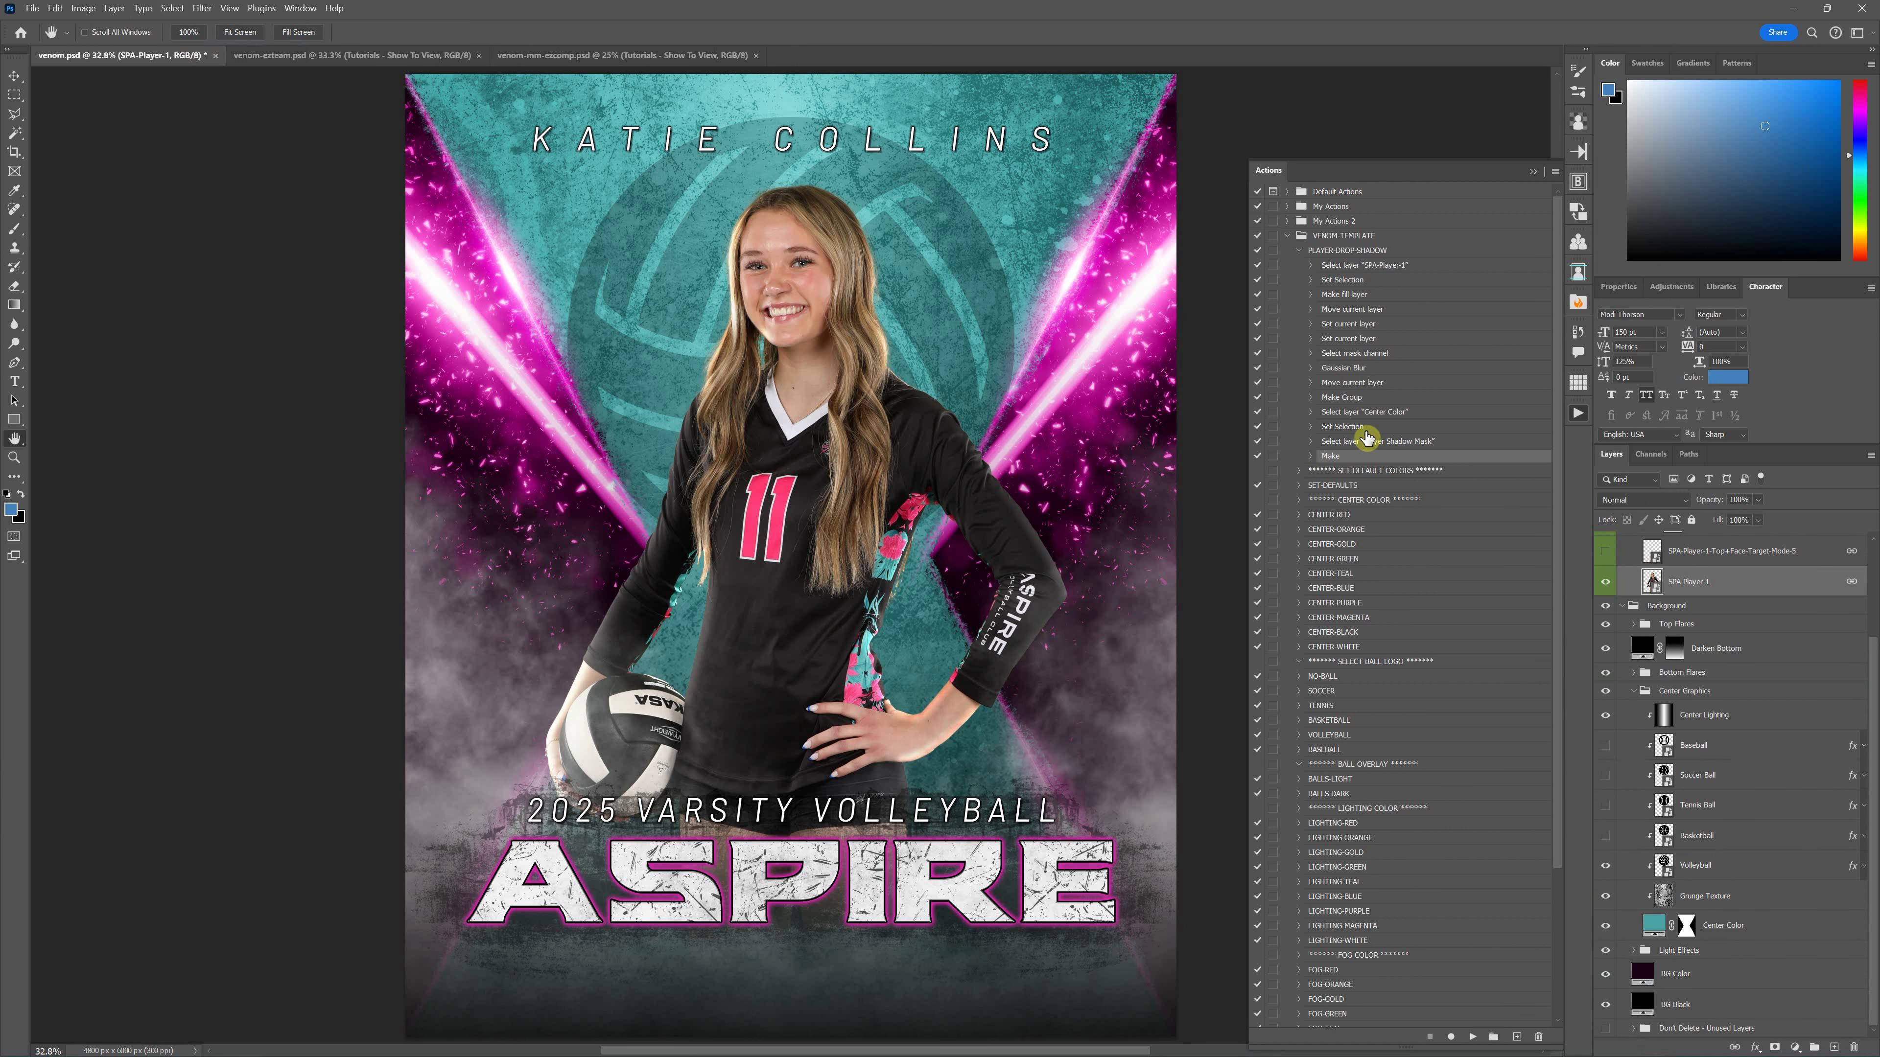
Run the entire PLAYER-DROP-SHADOW action again on the cleaned-up template
left_click(1351, 251)
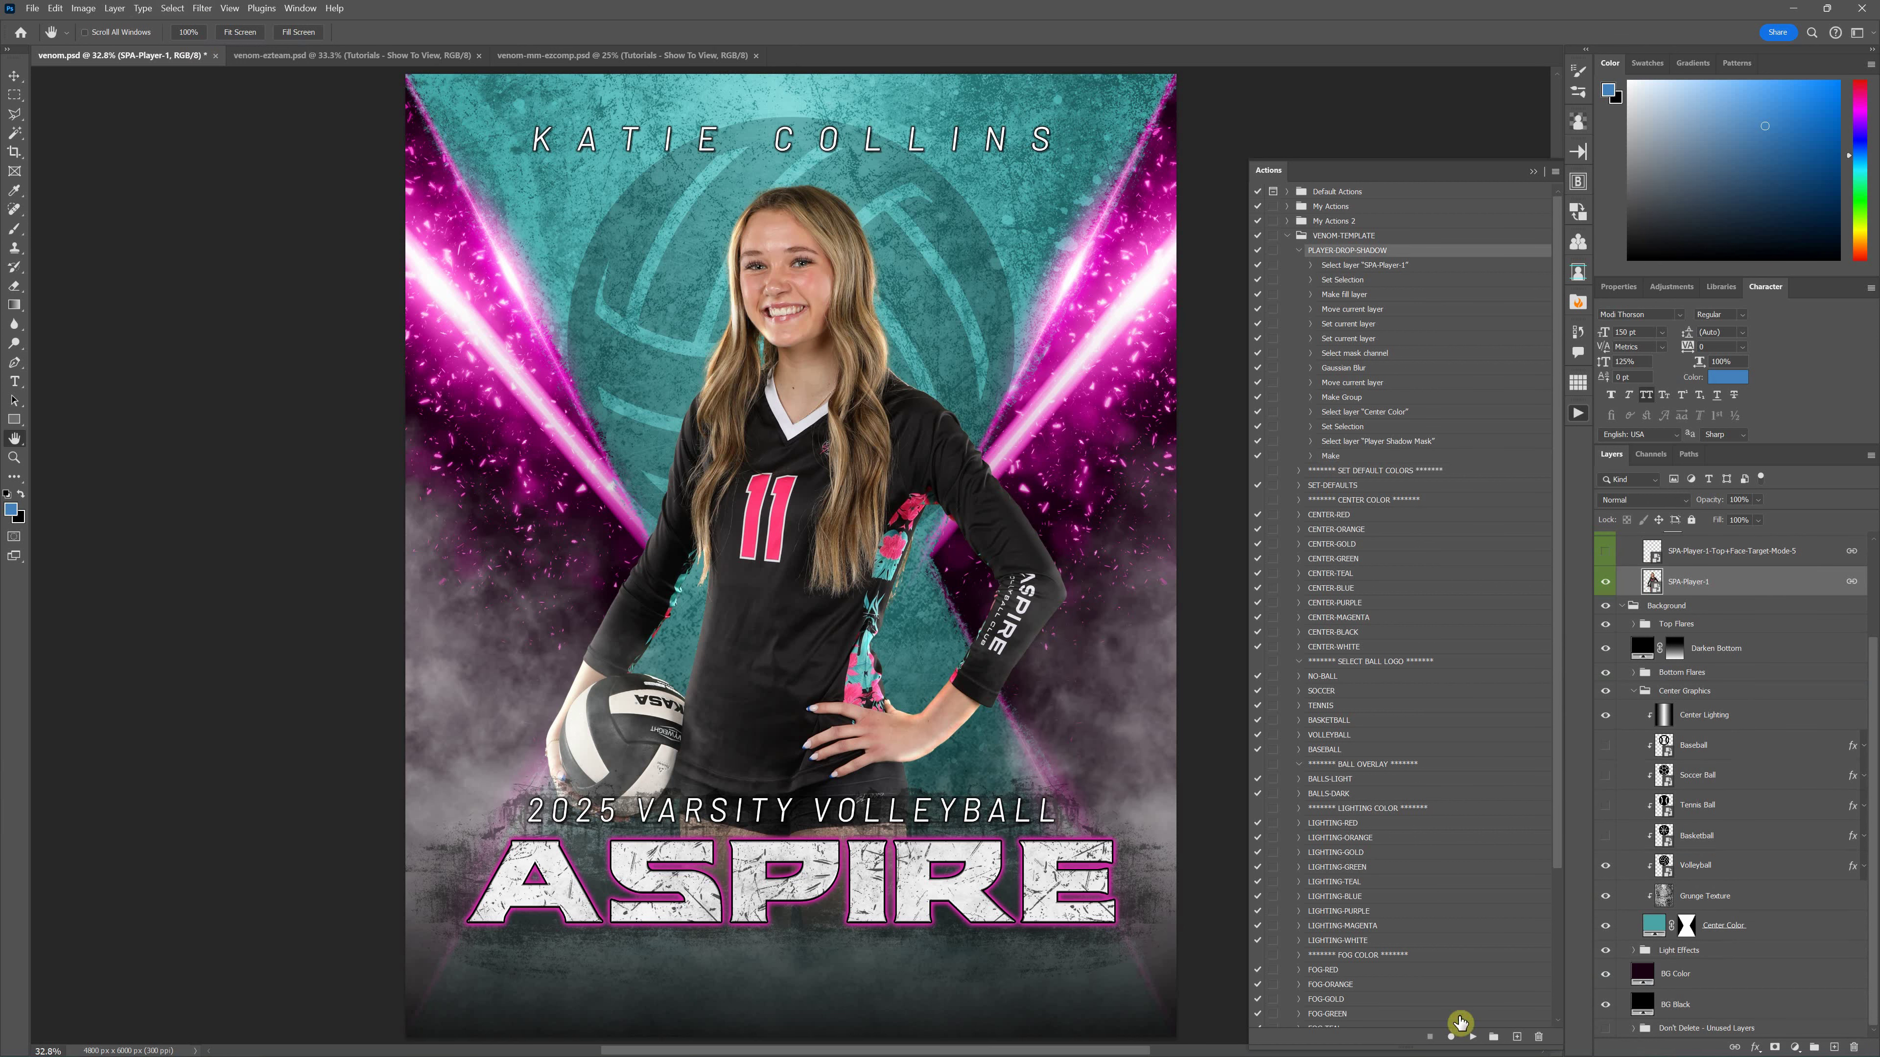
left_click(1469, 1040)
left_click(1474, 1042)
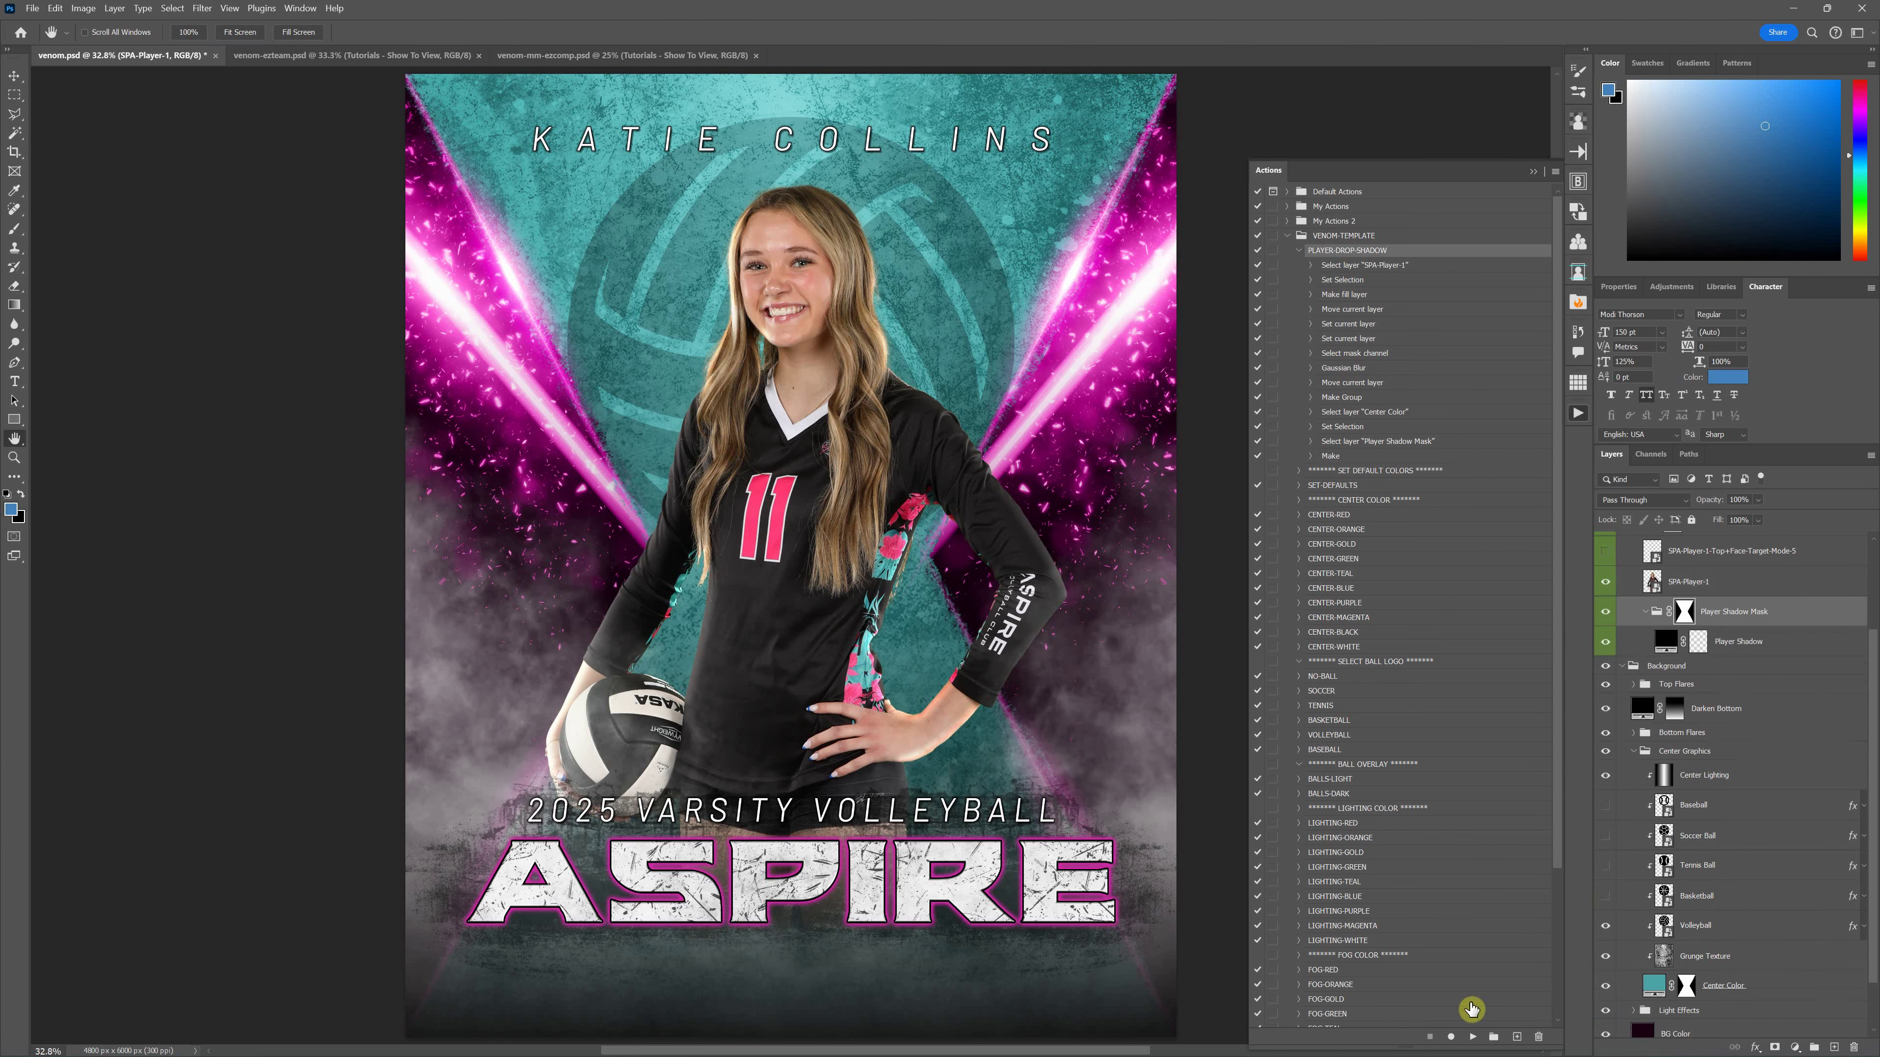